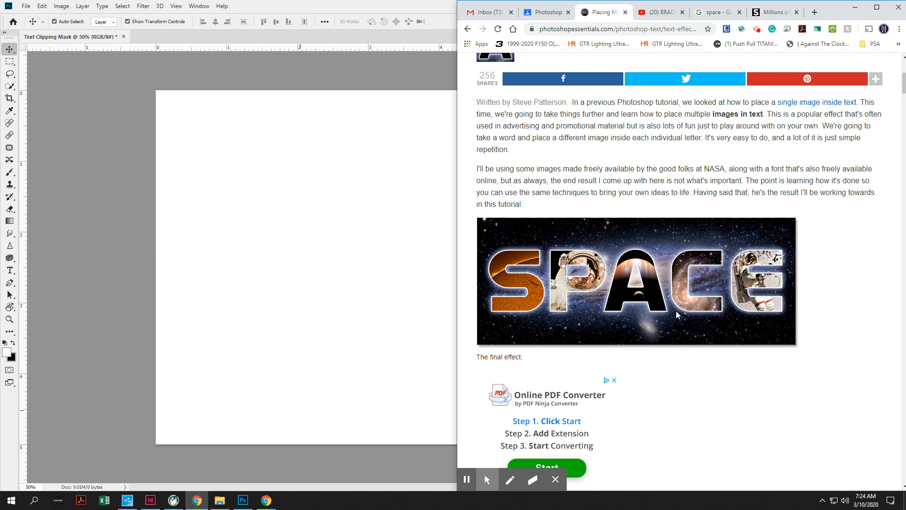
- In Photoshop, set up a new document 7 inches wide and 5 inches high at 300 pixels/inch
left_click(265, 65)
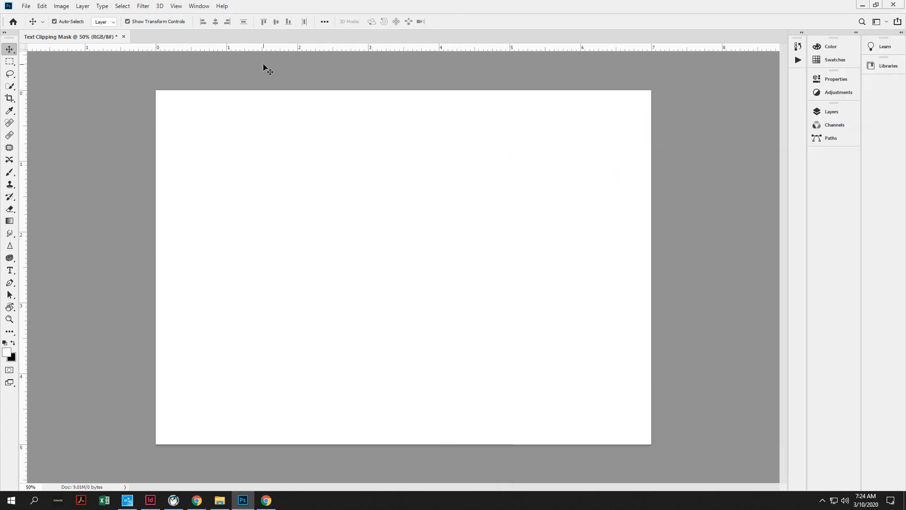
key("alt+Tab")
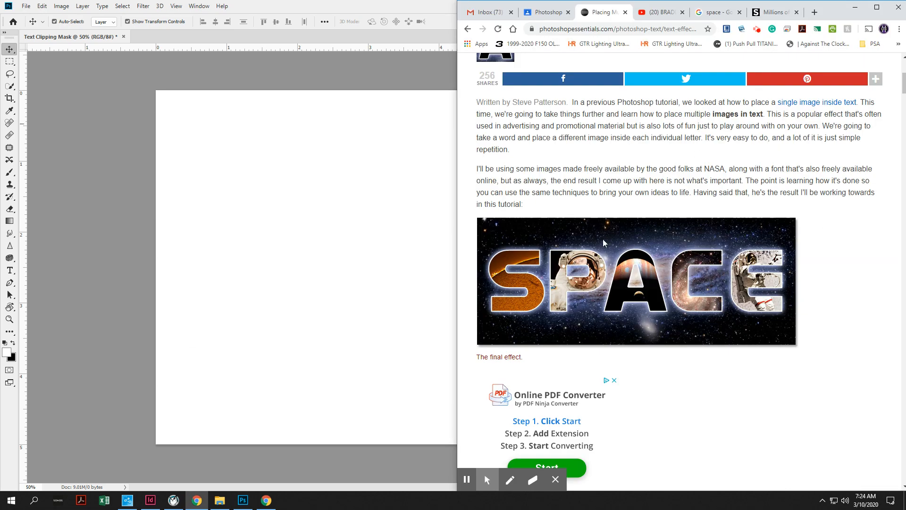
scroll(578, 239, "down", 8)
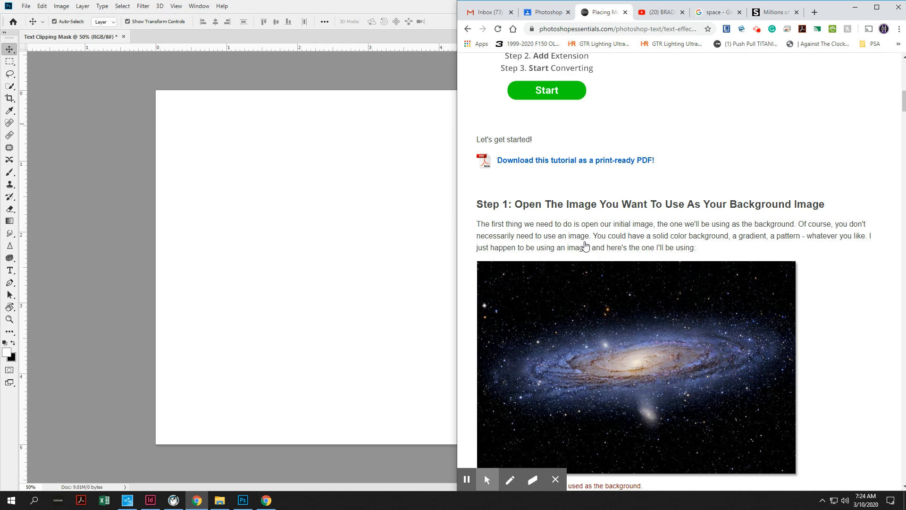
left_click(122, 295)
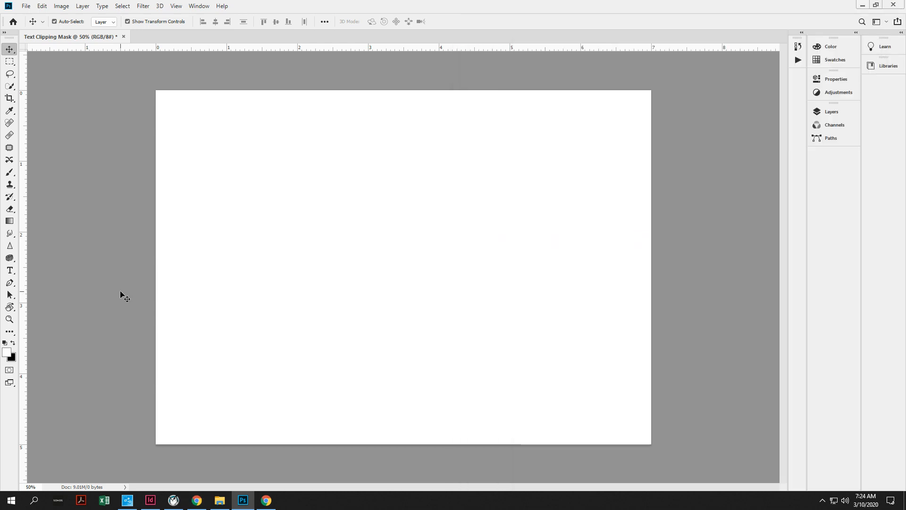
key("ctrl+n")
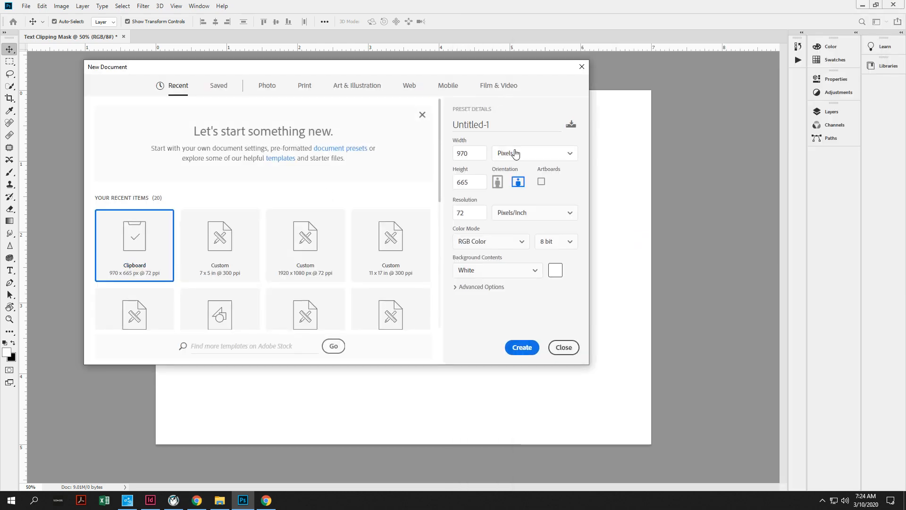
left_click(515, 154)
left_click(513, 185)
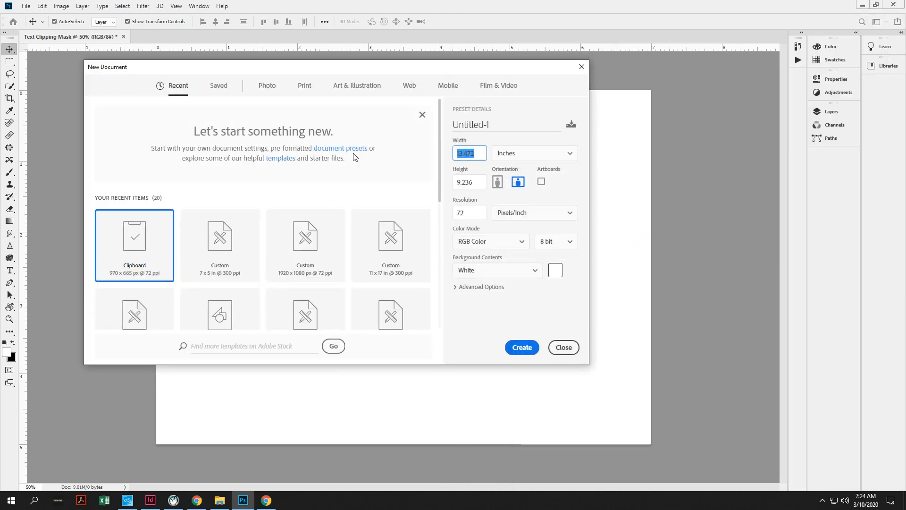
type("7")
key("Tab")
type("5")
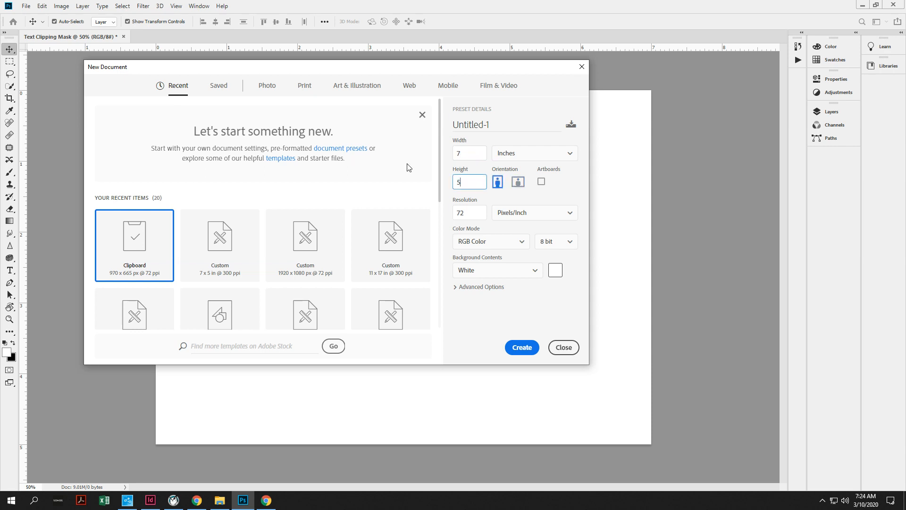
key("Tab")
type("300")
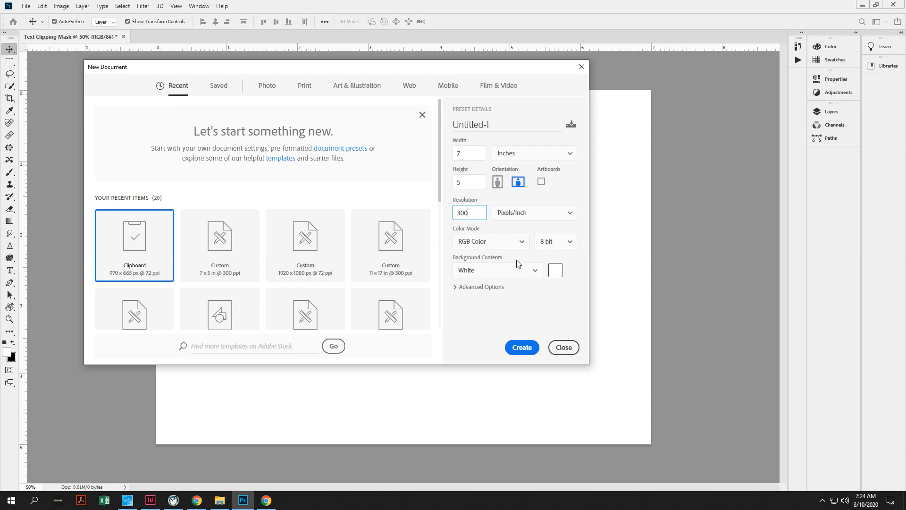
- Name the new document "Clipping Mask text" and create it
key("Tab")
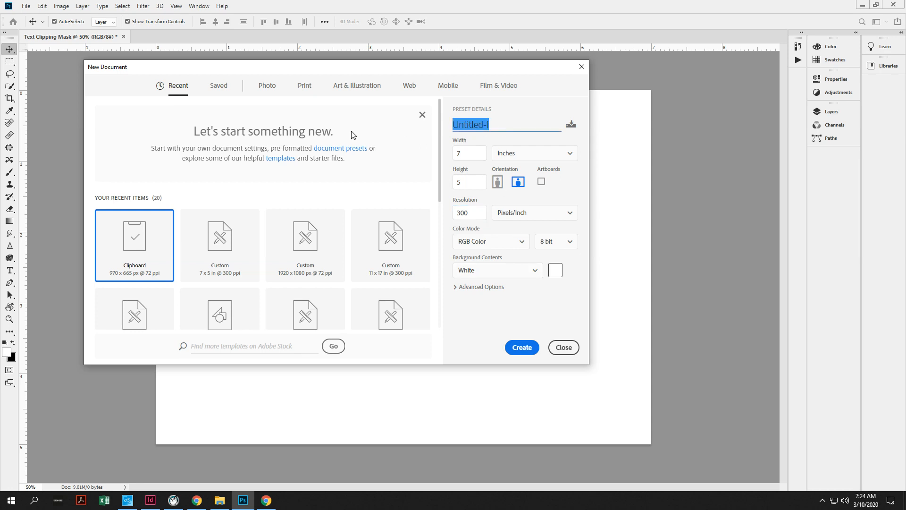
type("cLIPPING")
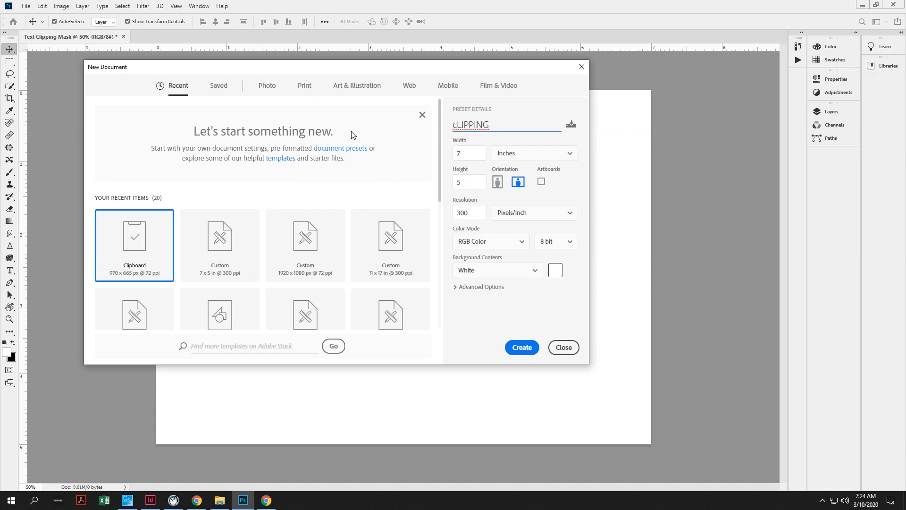
key("BackSpace")
key("BackSpace")
key("BackSpace")
key("BackSpace")
key("BackSpace")
key("BackSpace")
key("BackSpace")
key("BackSpace")
key("BackSpace")
type("Clipping Mask text")
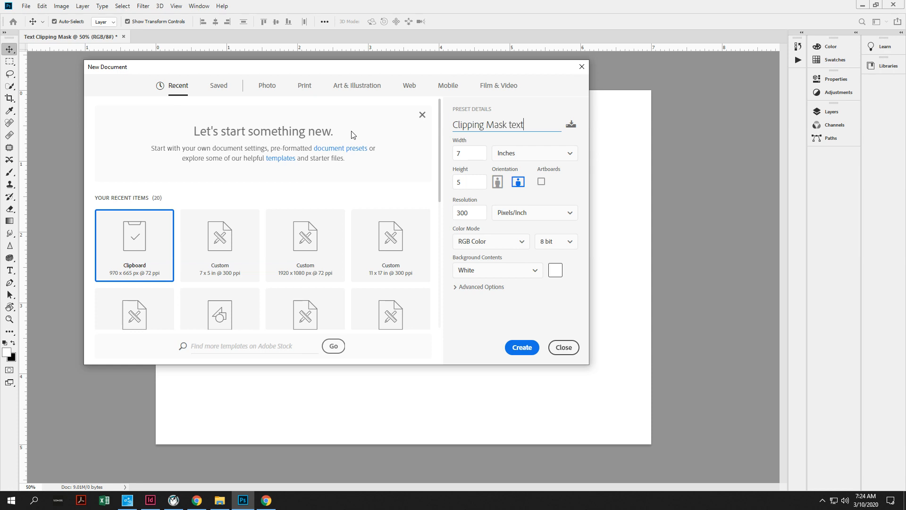
left_click(525, 349)
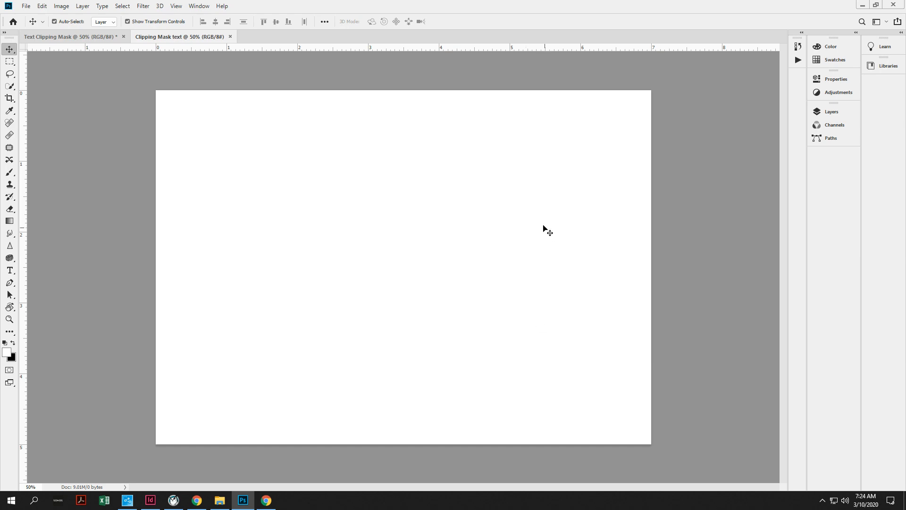
- Switch to Chrome and copy the Milky Way night-sky image from the Space.com article on black holes
key("alt+Tab")
scroll(604, 226, "down", 2)
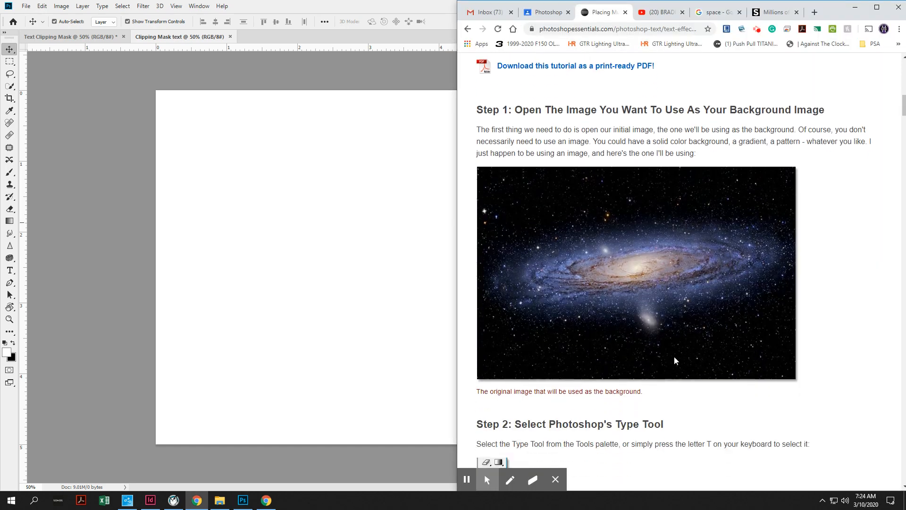
left_click(774, 12)
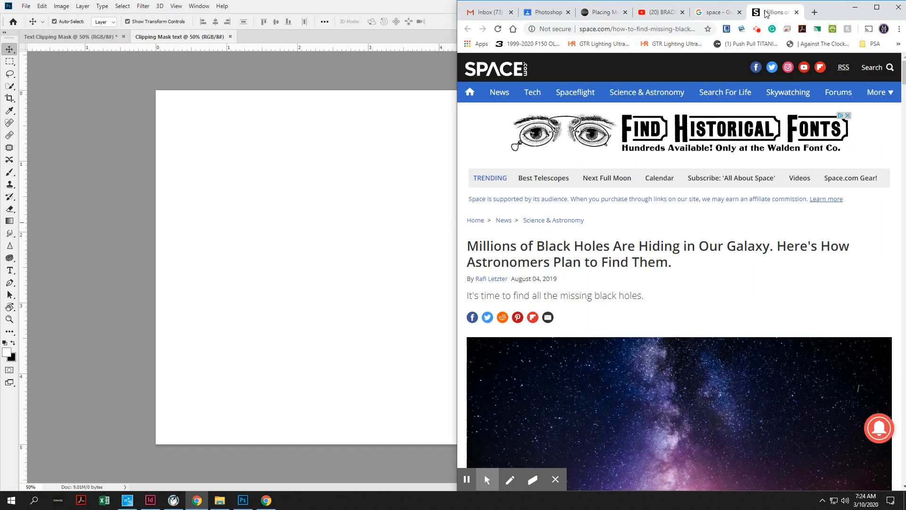
left_click(727, 13)
scroll(669, 170, "up", 3)
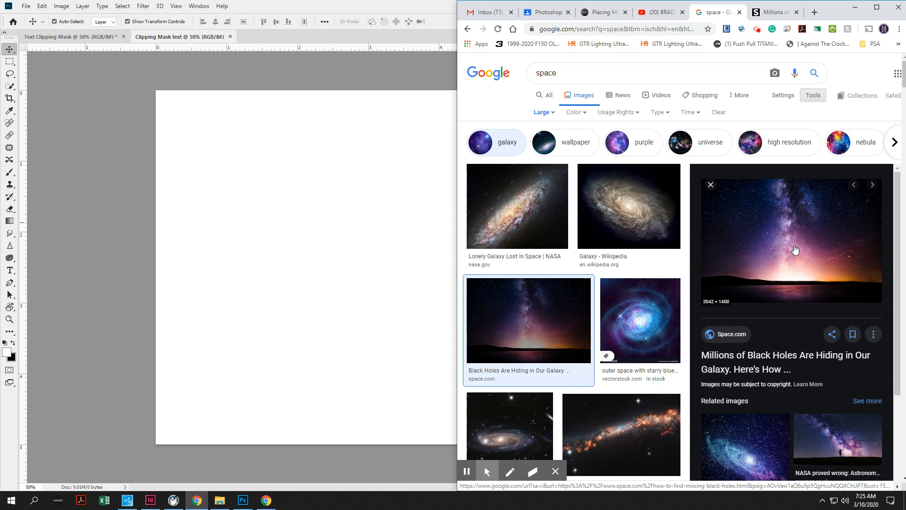
left_click(768, 15)
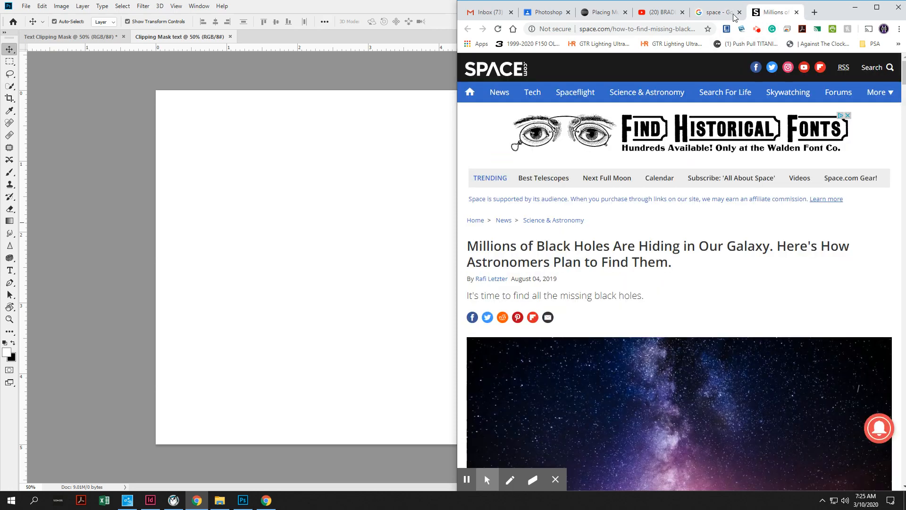
scroll(570, 290, "down", 5)
right_click(571, 285)
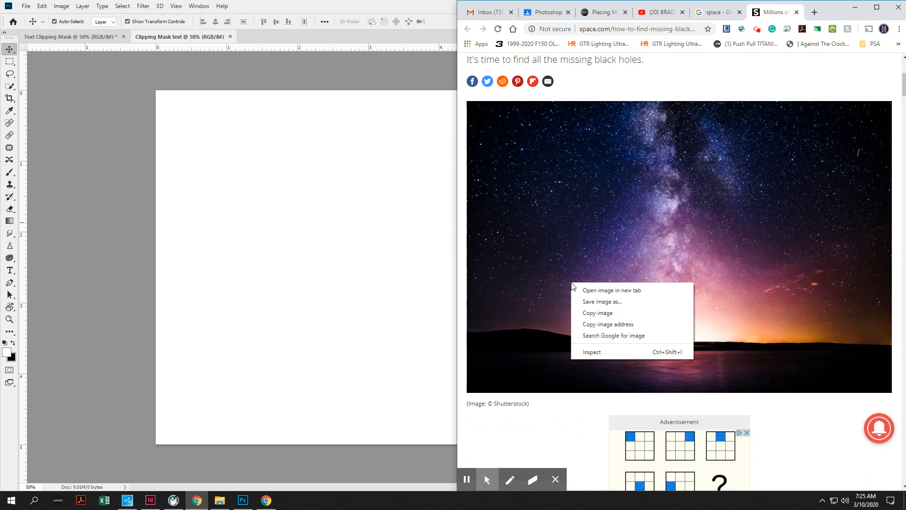
left_click(590, 312)
- Paste the copied sky image into the Photoshop document and enlarge it proportionally until it covers the whole canvas
left_click(244, 248)
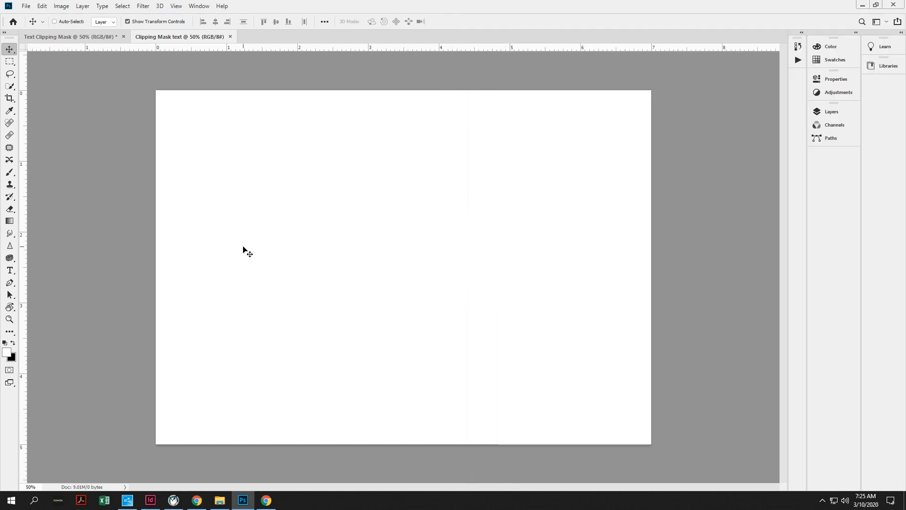
key("ctrl+v")
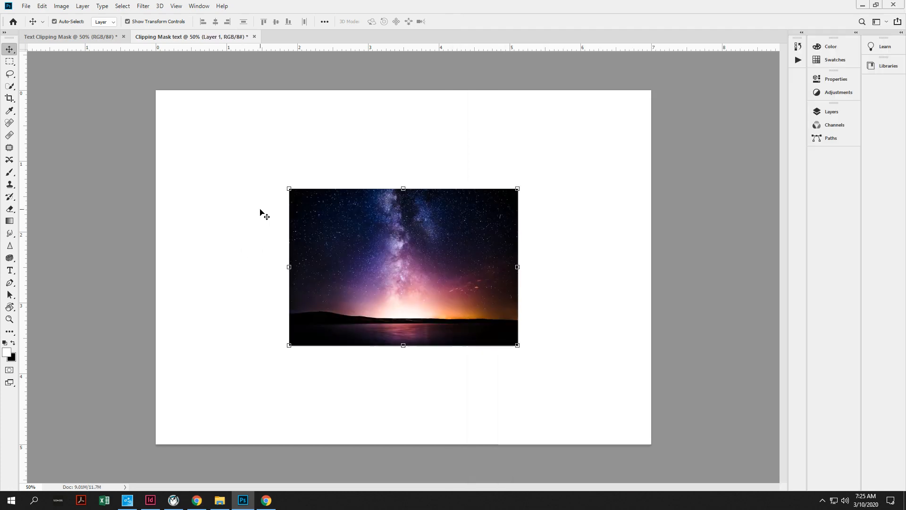
left_click_drag(289, 188, 154, 96)
left_click_drag(518, 344, 681, 457)
left_click_drag(155, 96, 142, 84)
key("Return")
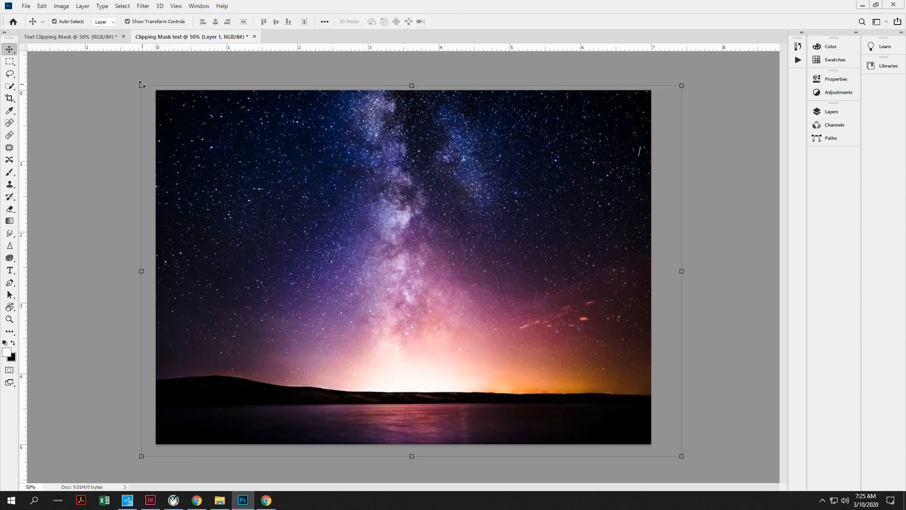
- Consult tutorial steps 2 to 5 in Chrome, and add the letter S in Photoshop over the sky's upper-left area with the Type tool
key("alt+Tab")
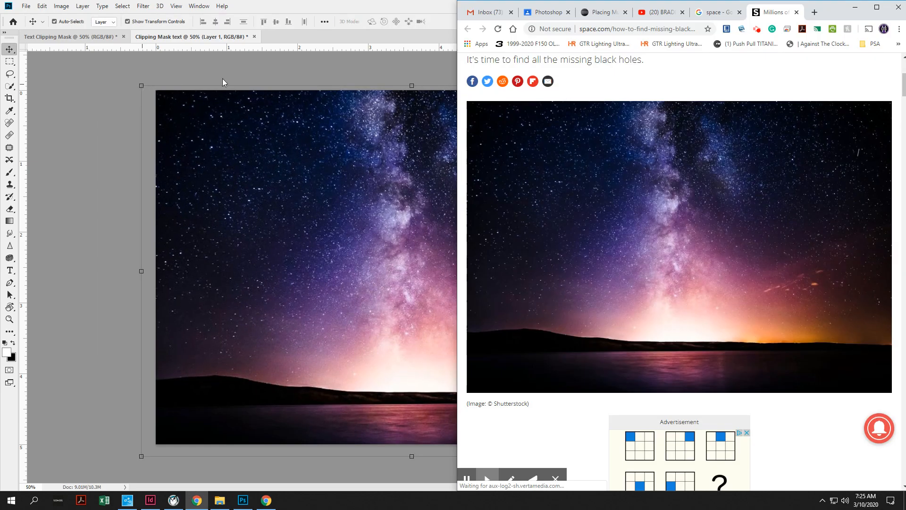
left_click(601, 12)
scroll(596, 197, "down", 7)
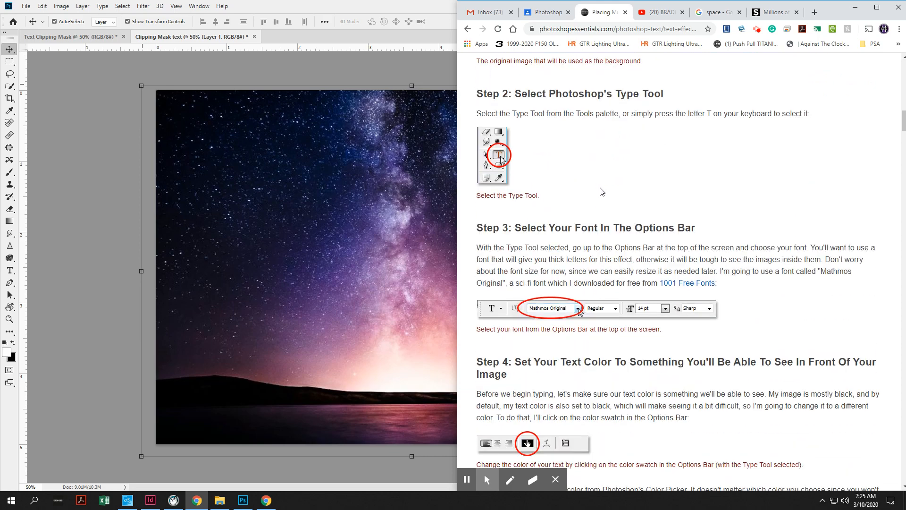
scroll(603, 186, "down", 11)
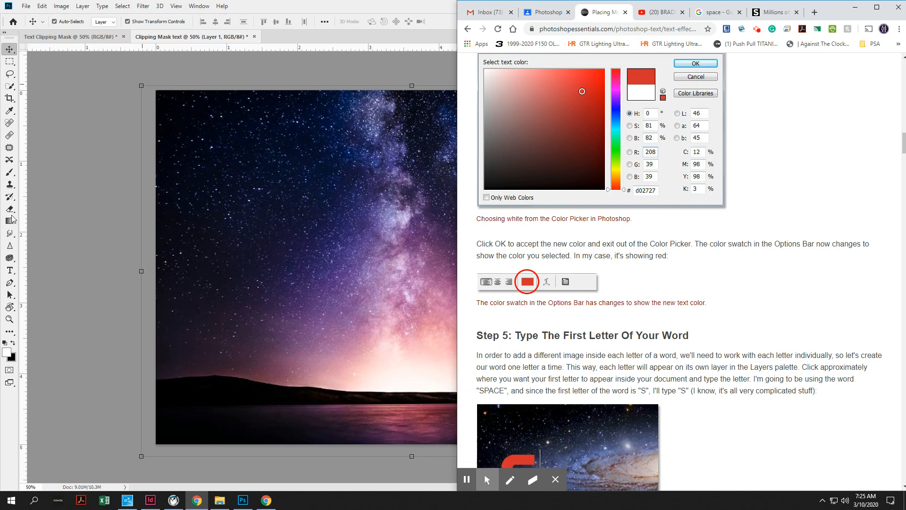
left_click(10, 270)
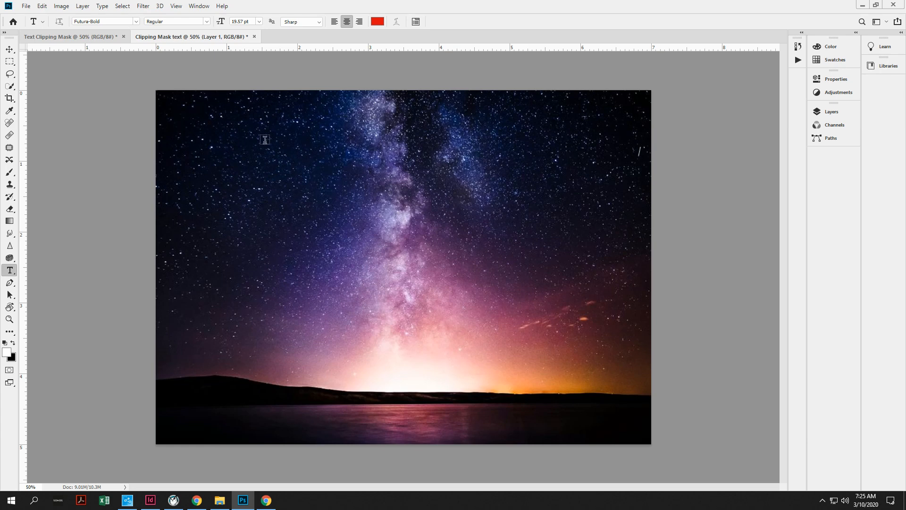
left_click(254, 202)
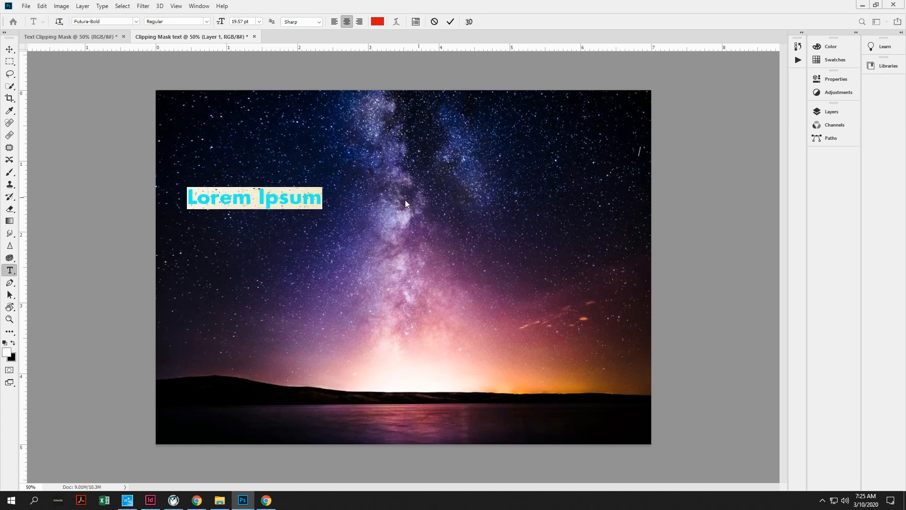
type("S")
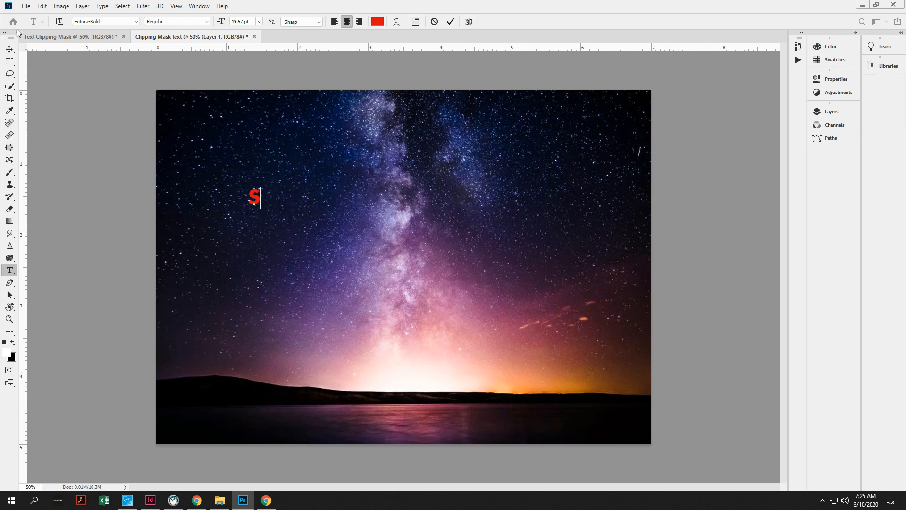
- Scale the letter S up to about a third of the canvas height and place it near the image's left edge
left_click(9, 49)
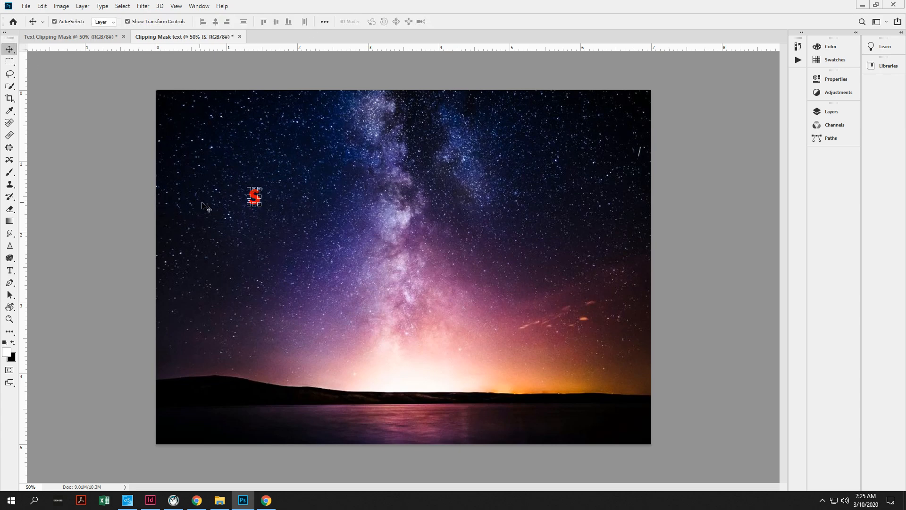
left_click_drag(260, 203, 343, 355)
left_click_drag(311, 292, 252, 267)
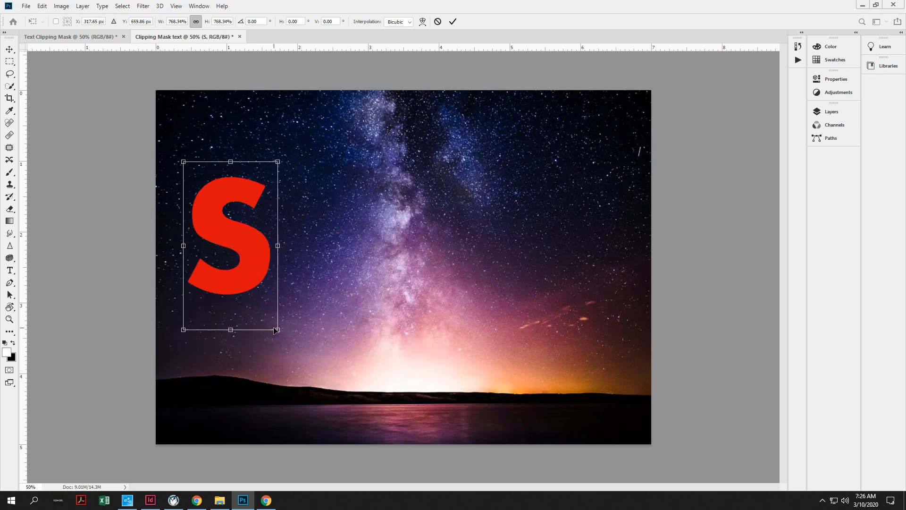
left_click_drag(277, 329, 267, 312)
left_click_drag(249, 273, 245, 270)
key("Return")
- Switch to Chrome and read tutorial steps 5 to 7 on committing the letter, free-transforming it and adding a stroke layer style
key("alt+Tab")
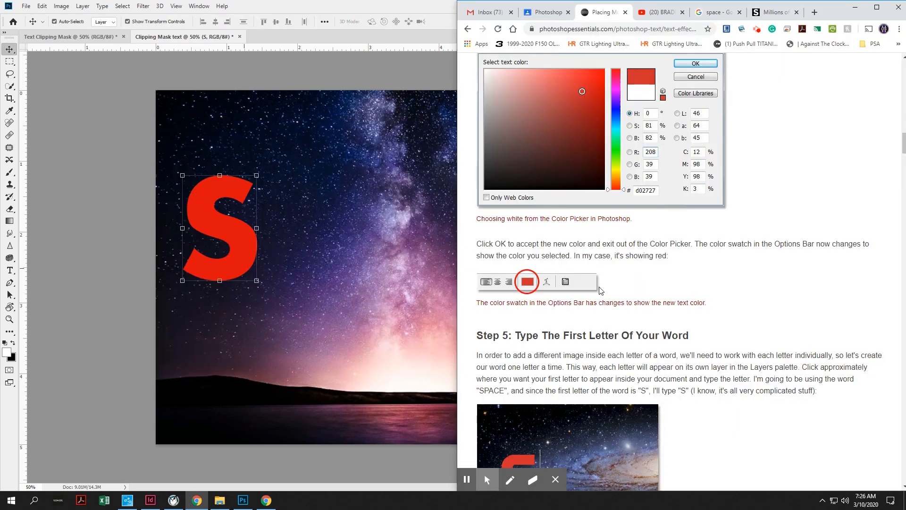
scroll(606, 287, "down", 4)
scroll(607, 287, "down", 3)
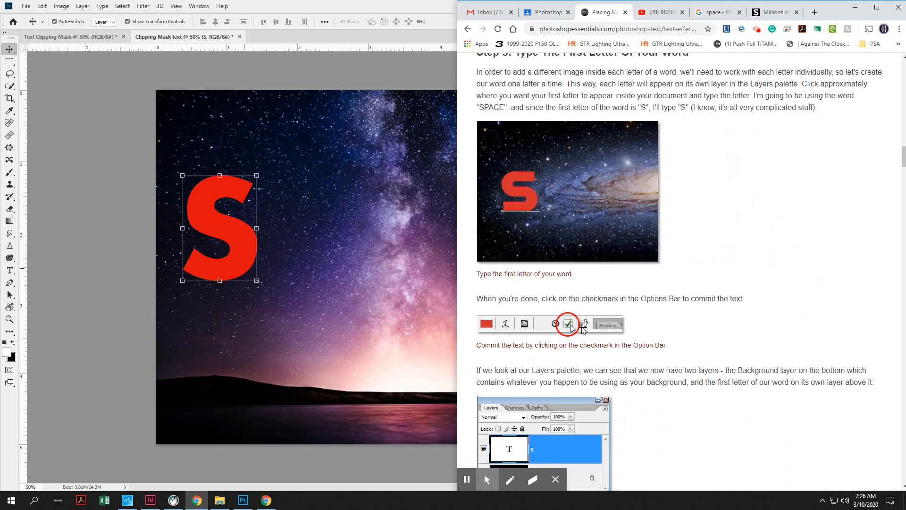
scroll(557, 343, "down", 4)
scroll(589, 275, "down", 1)
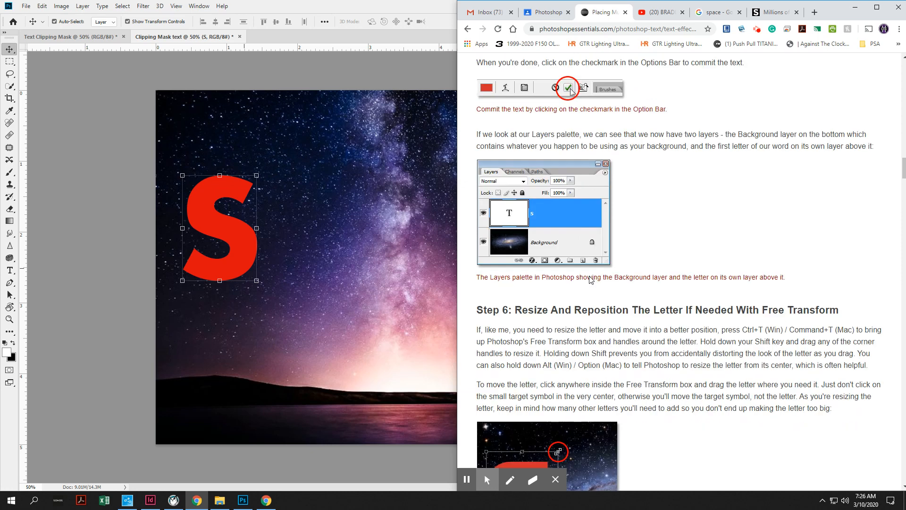
scroll(590, 277, "down", 2)
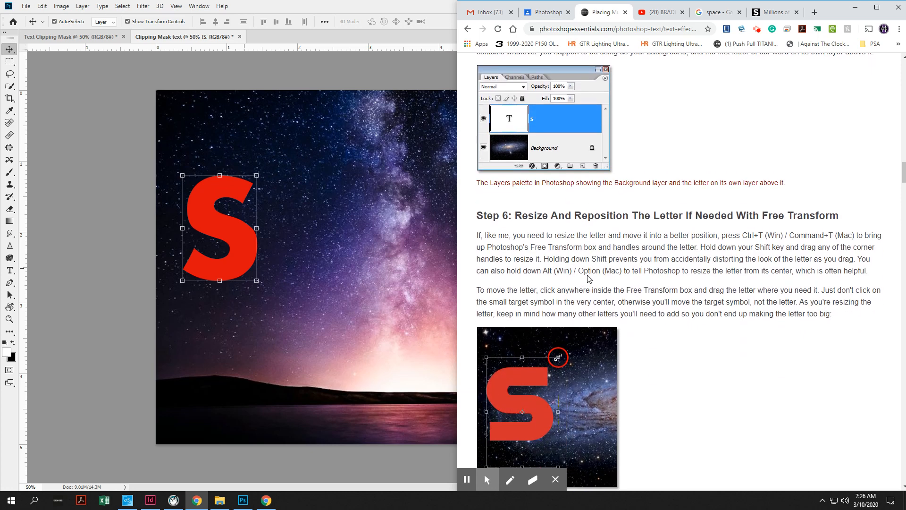
scroll(538, 118, "up", 1)
scroll(549, 162, "down", 1)
scroll(727, 250, "down", 4)
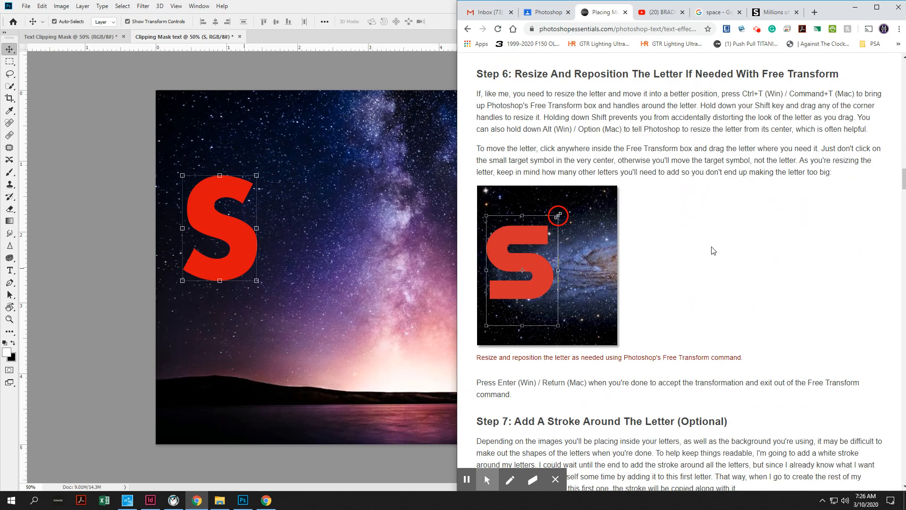
scroll(712, 255, "down", 4)
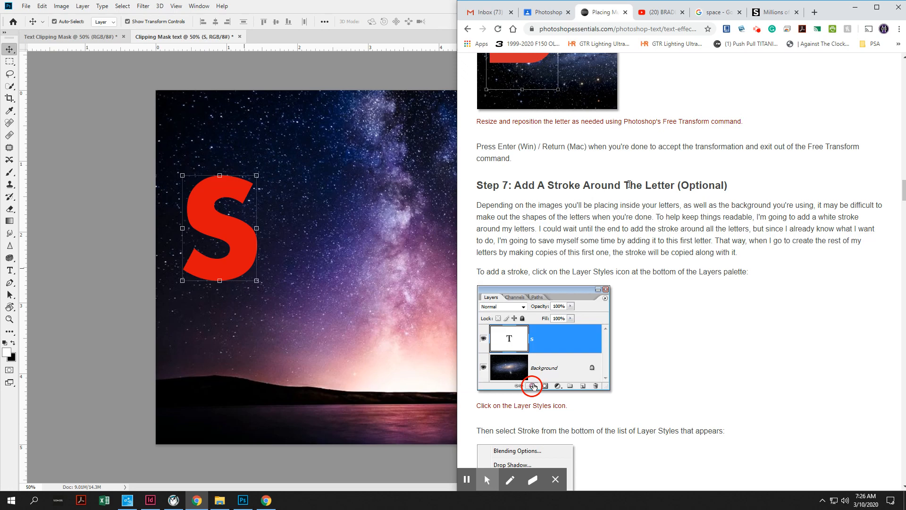
scroll(629, 184, "down", 5)
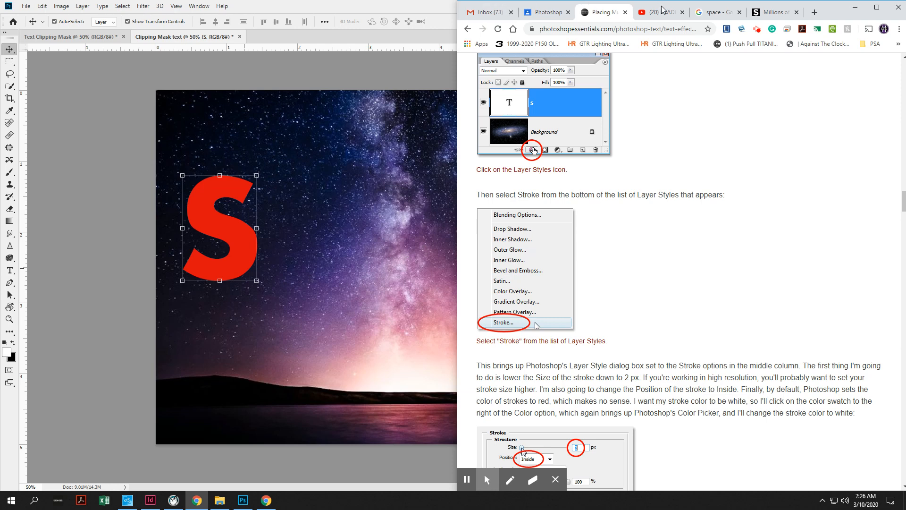
- Read the tutorial's stroke settings in Chrome, and in Photoshop give the letter S a 2 px white Stroke layer style positioned Inside
scroll(663, 194, "down", 3)
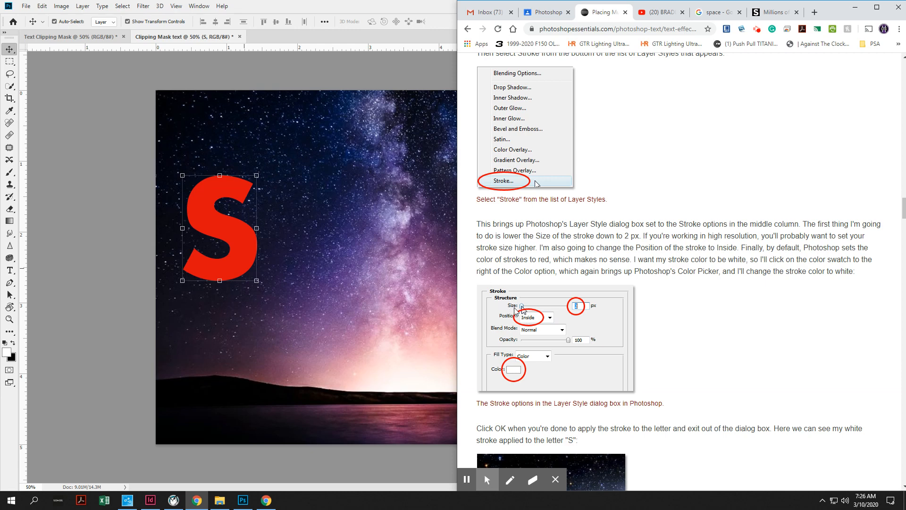
scroll(528, 323, "down", 2)
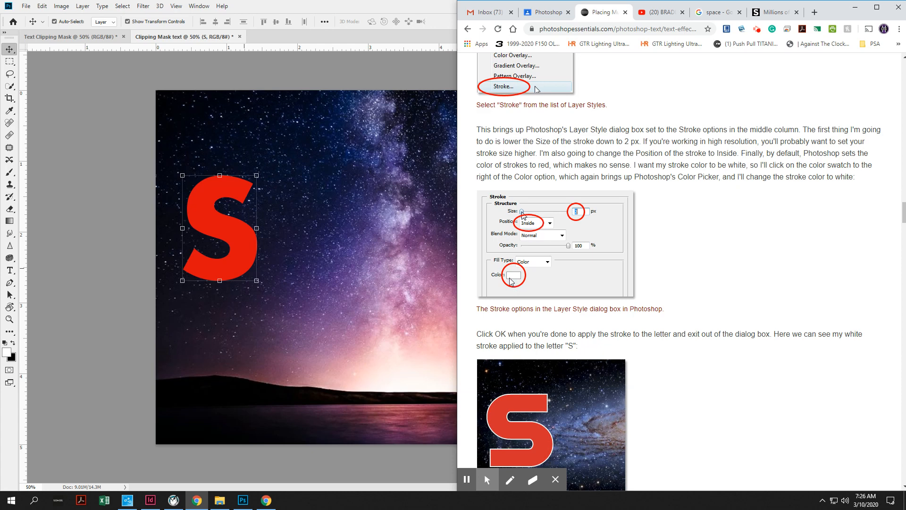
left_click(243, 261)
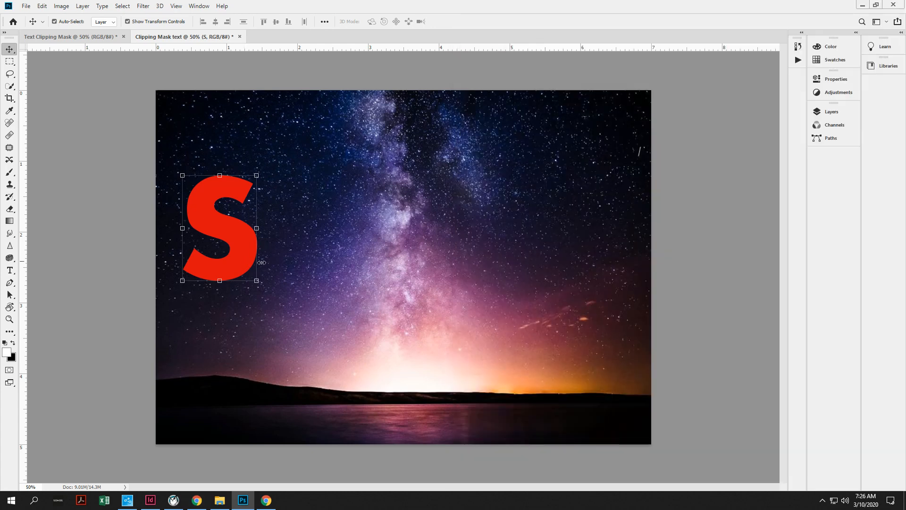
left_click(833, 111)
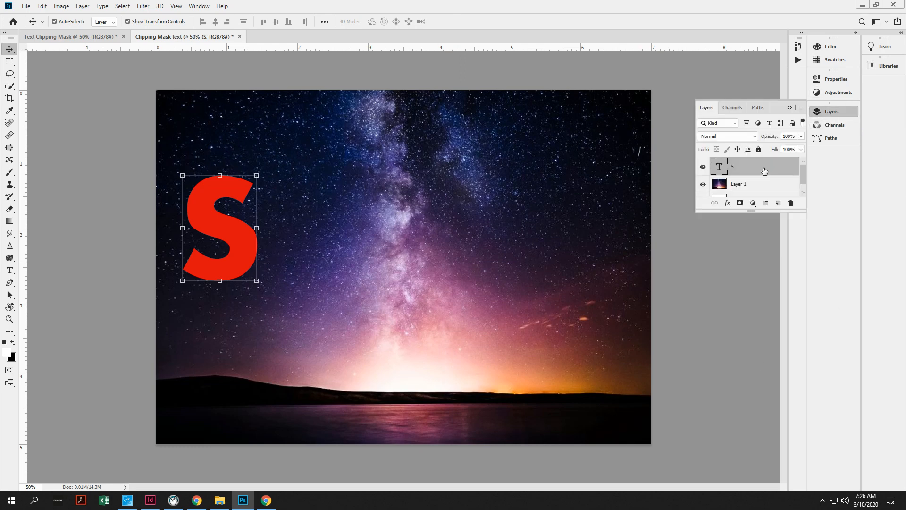
left_click(727, 203)
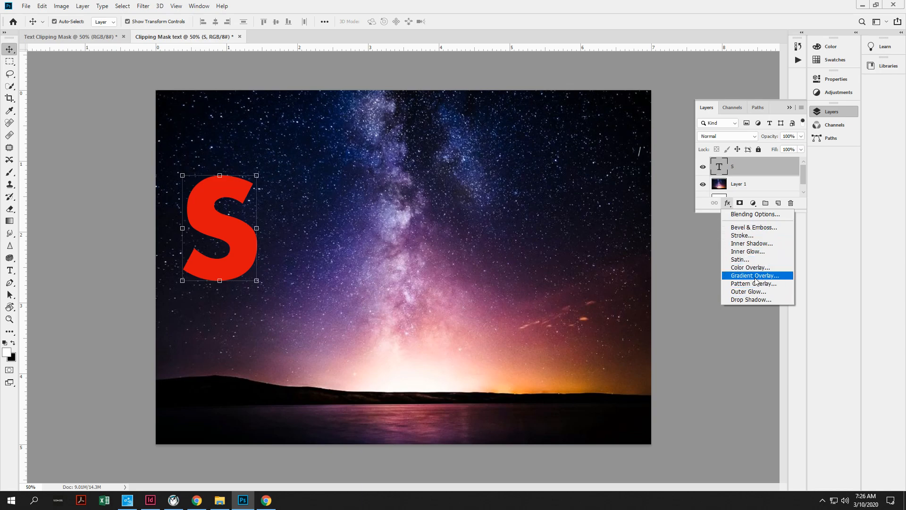
left_click(743, 235)
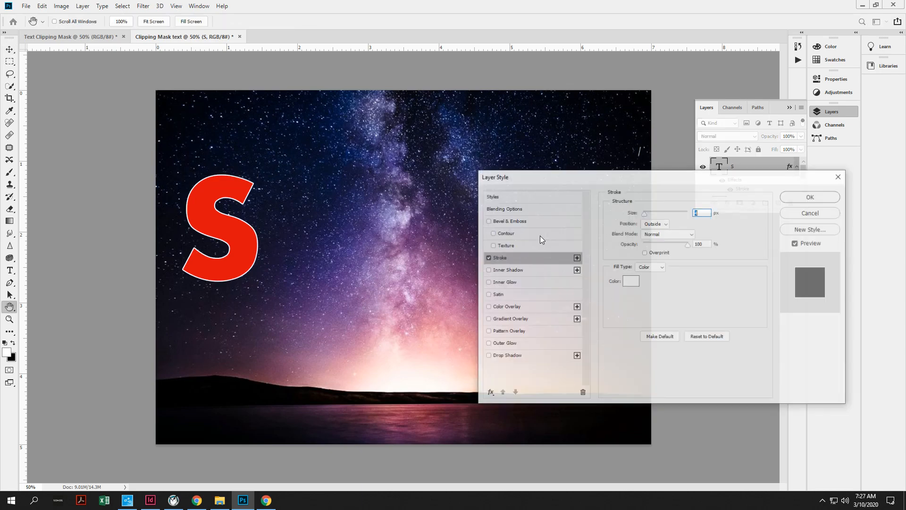
left_click(655, 224)
left_click(655, 232)
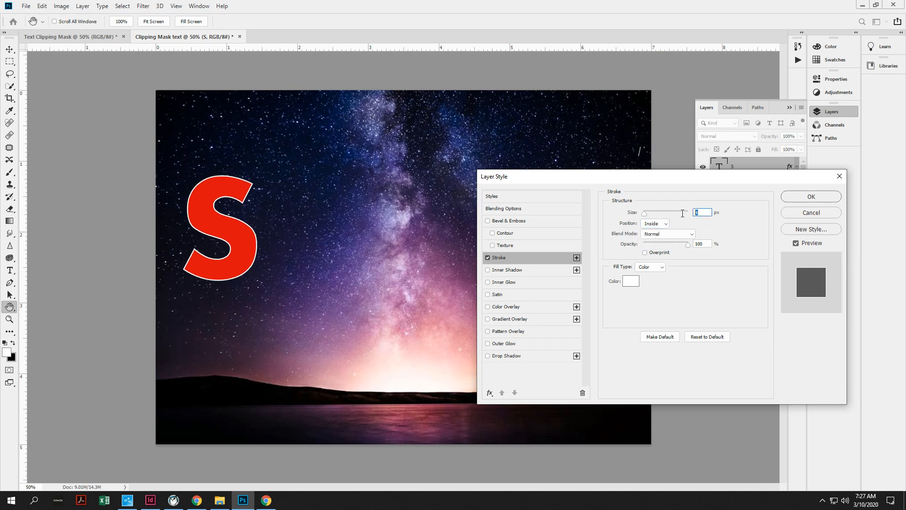
type("2")
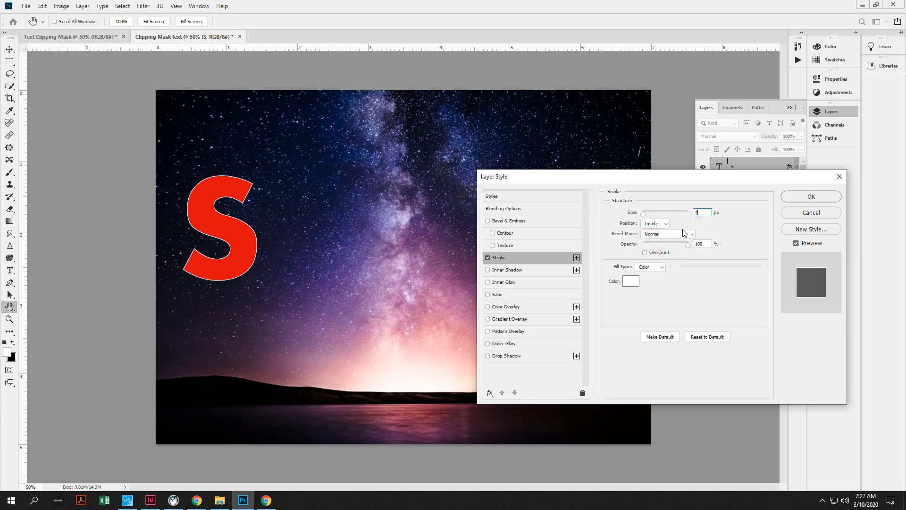
left_click(636, 281)
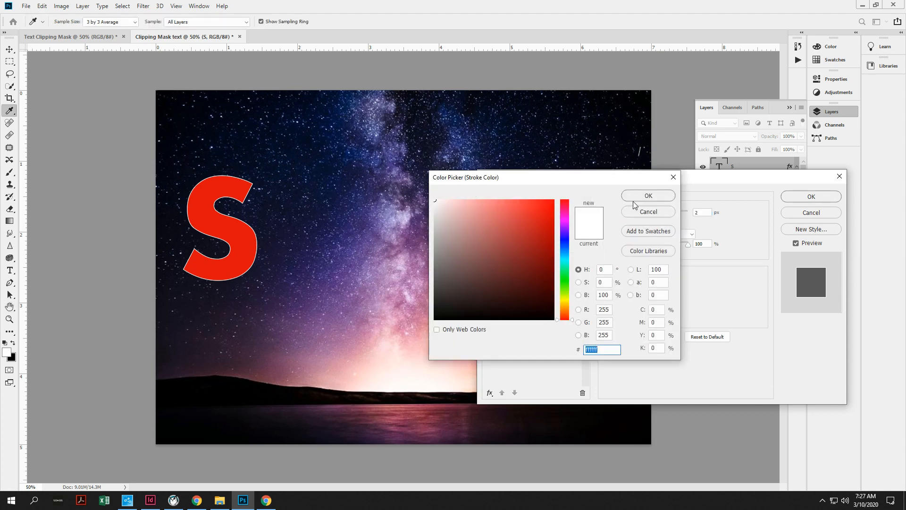
left_click(634, 211)
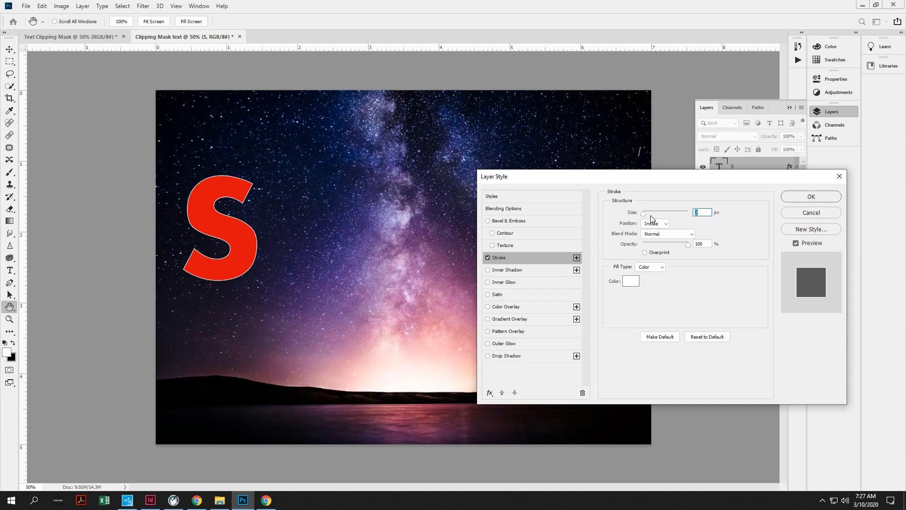
- Thicken the S's inside stroke by several pixels, glance at tutorial step 8 in Chrome, and apply the layer style in Photoshop
key("Up")
key("Up")
key("Up")
key("Up")
key("Up")
key("Up")
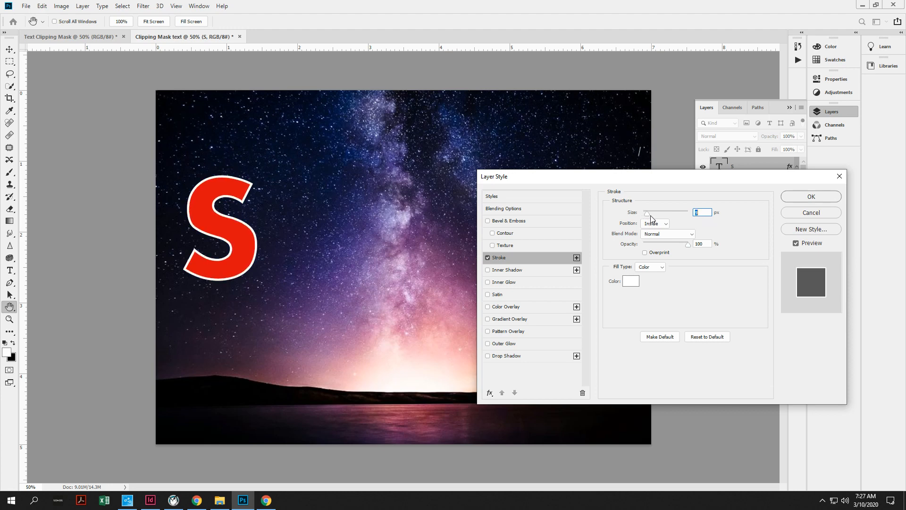
key("Up")
key("alt+Tab")
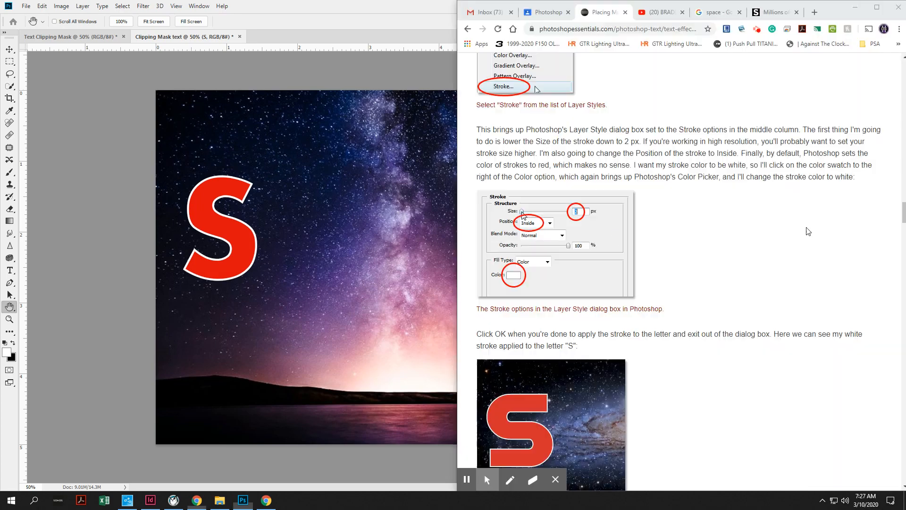
scroll(704, 255, "down", 7)
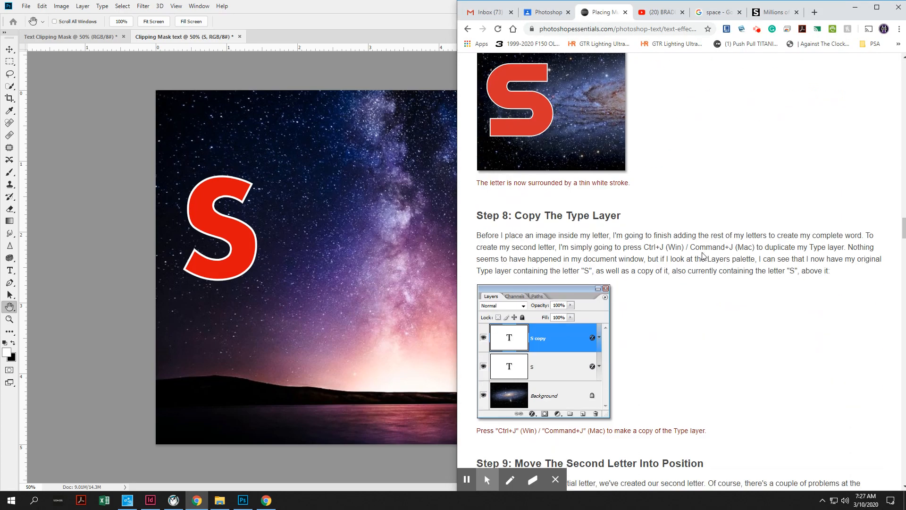
key("alt+Tab")
left_click(803, 194)
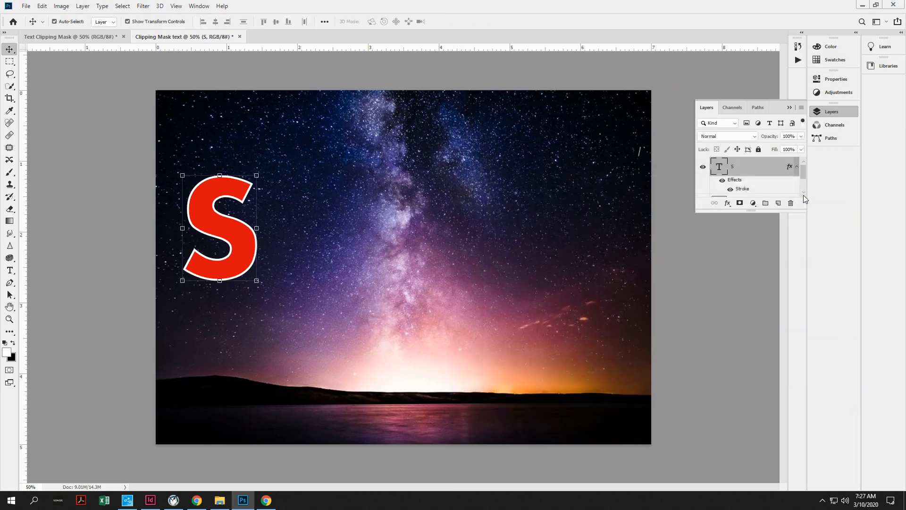
- Switch to Chrome and read tutorial steps 8 to 10 on copying the type layer, moving the copy and changing its letter
key("alt+Tab")
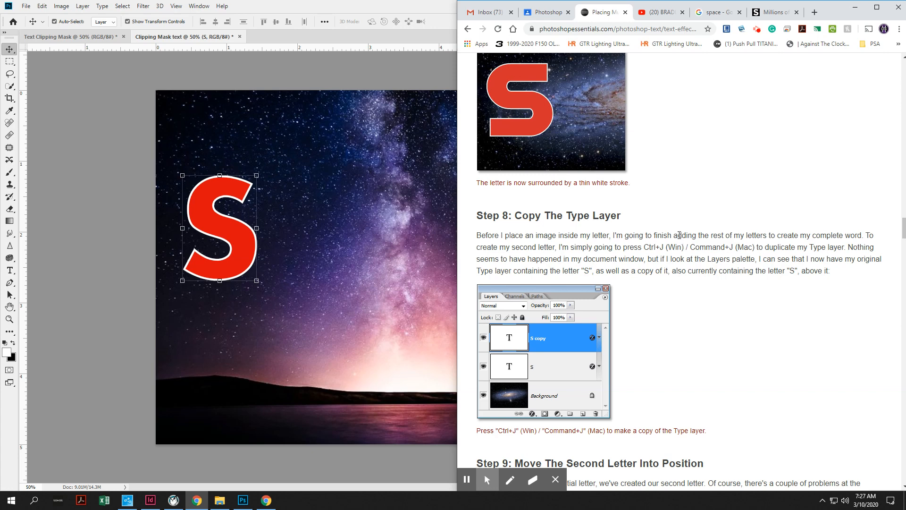
scroll(679, 235, "down", 1)
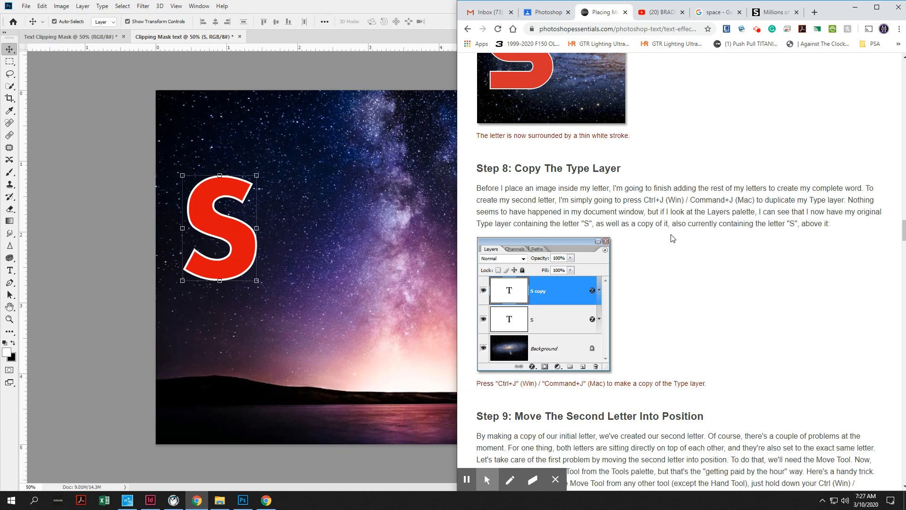
scroll(624, 189, "down", 8)
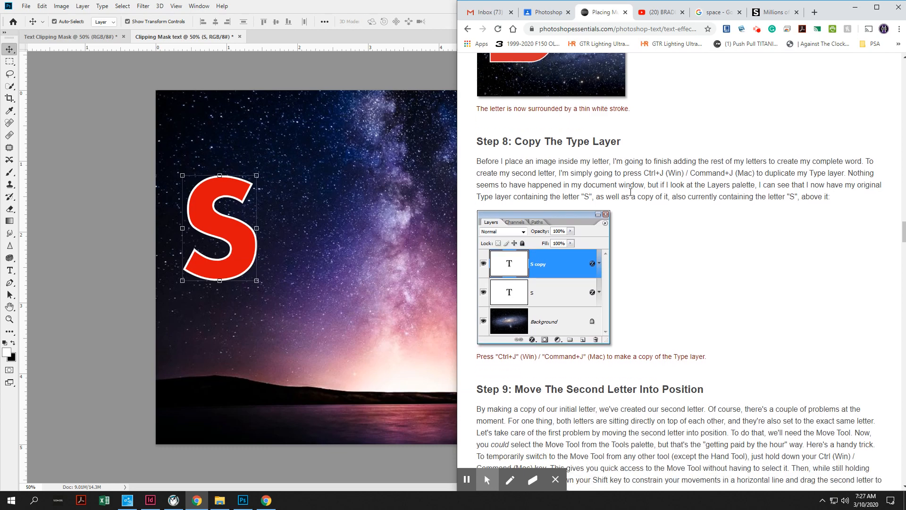
scroll(606, 216, "down", 4)
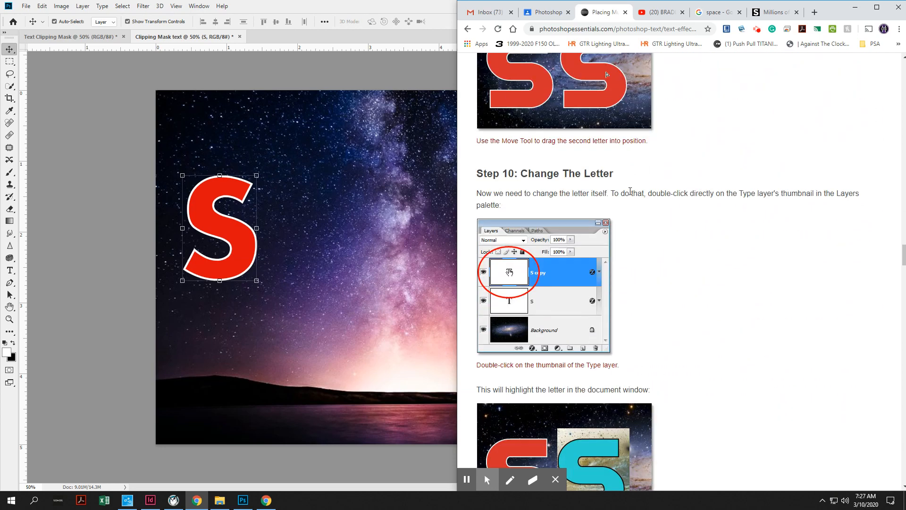
- Return to Photoshop, enlarge the layer list, duplicate the S text layer and place the copy just right of the original
key("alt+Tab")
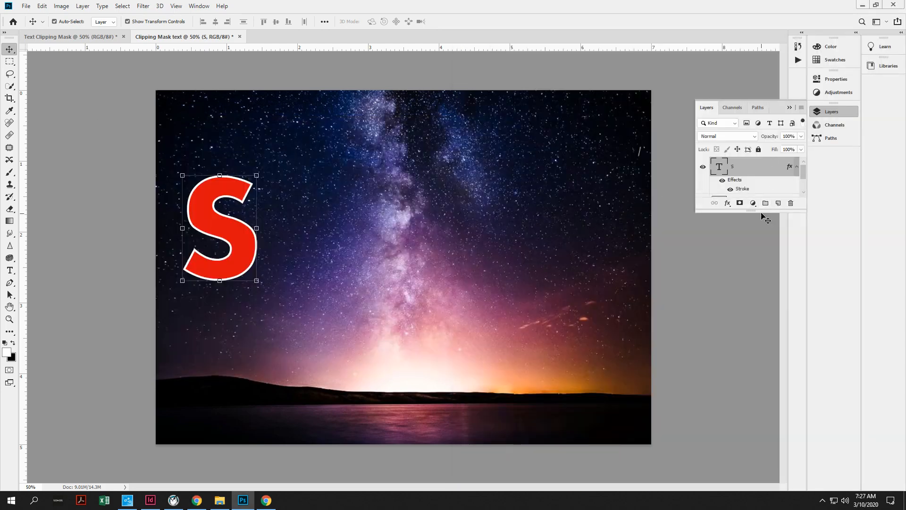
left_click_drag(753, 211, 753, 370)
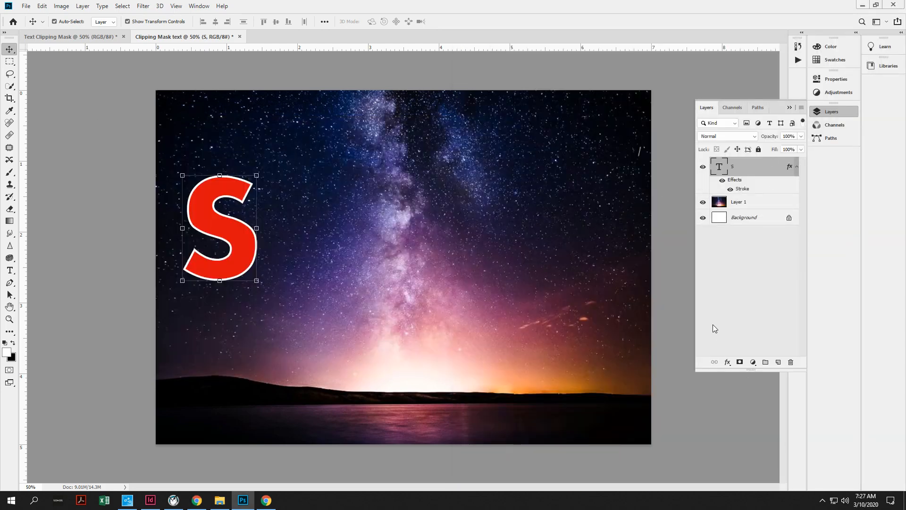
left_click_drag(754, 170, 778, 361)
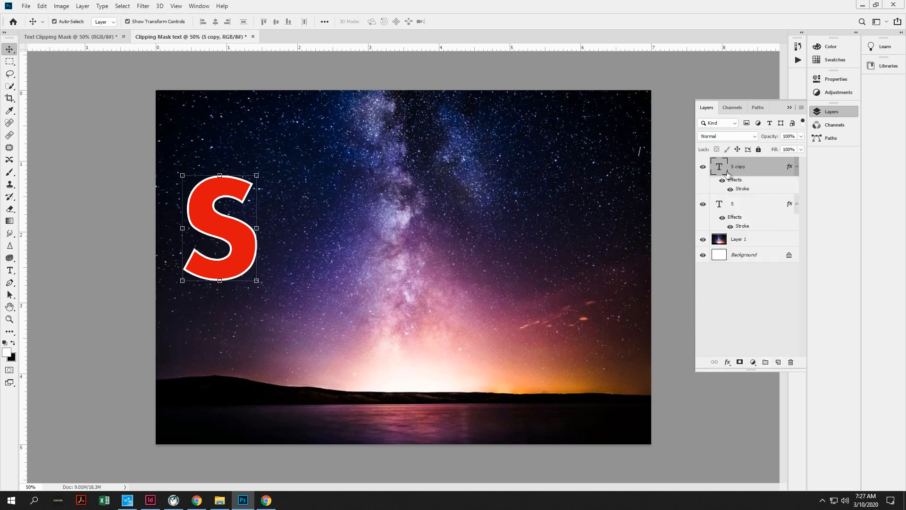
left_click_drag(234, 247, 317, 259)
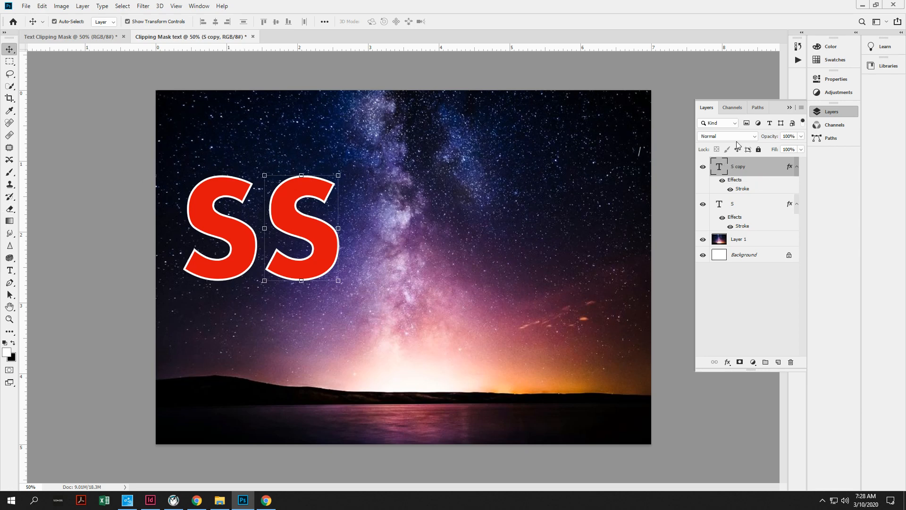
- Replace the text of the duplicated S layer with a capital P and commit the edit
double_click(723, 166)
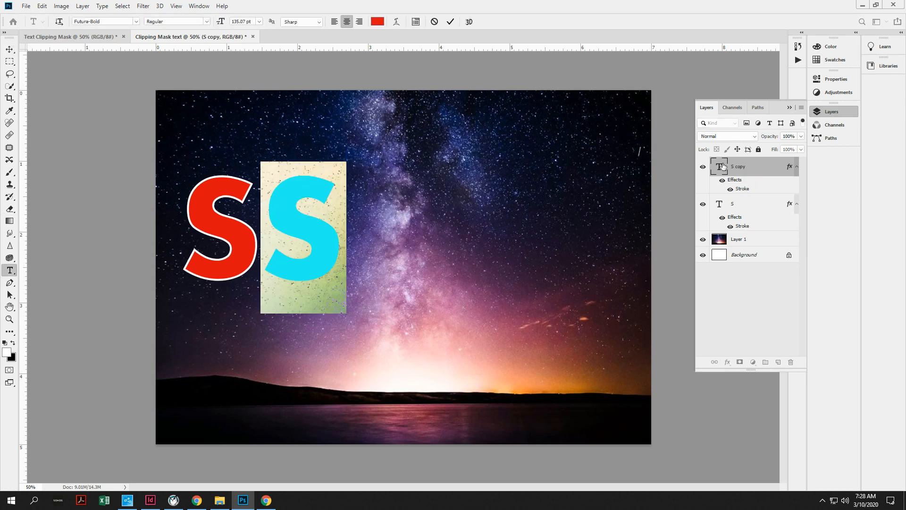
type("p")
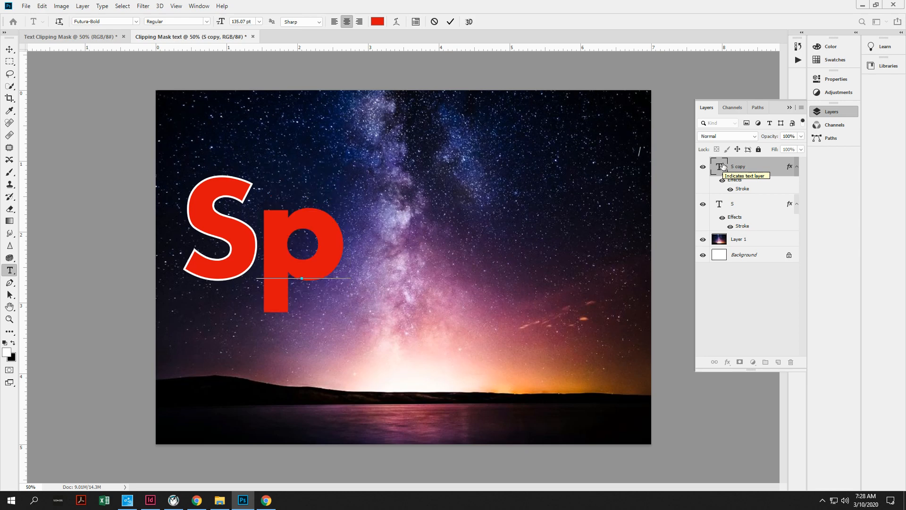
type("\\ P")
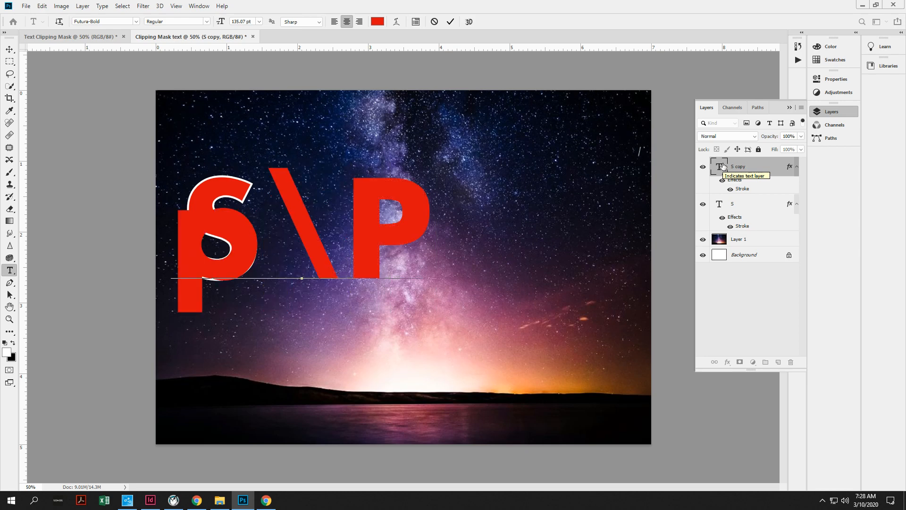
key("BackSpace")
key("BackSpace")
key("BackSpace")
key("BackSpace")
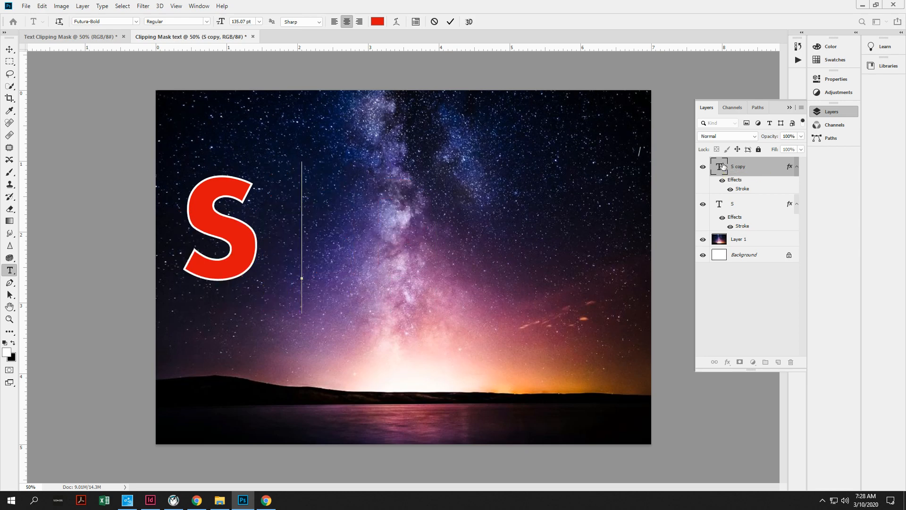
type("p")
key("BackSpace")
type("P")
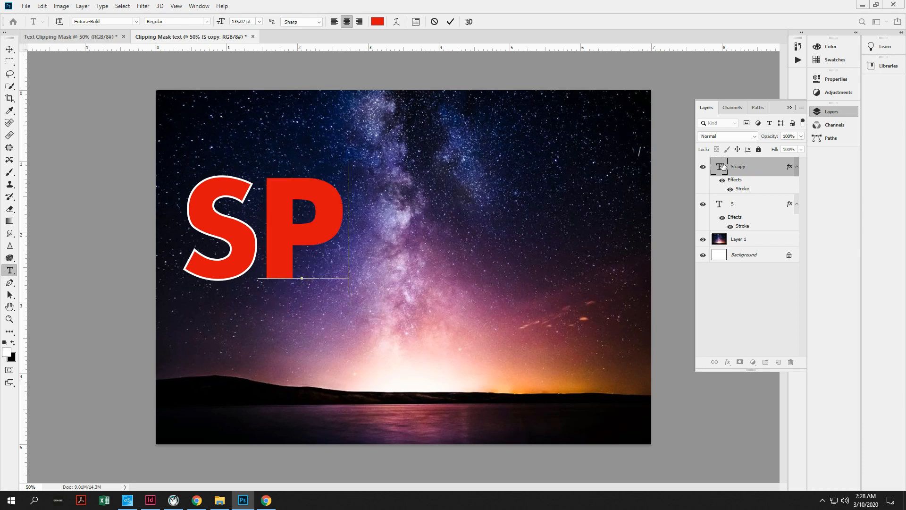
left_click(9, 49)
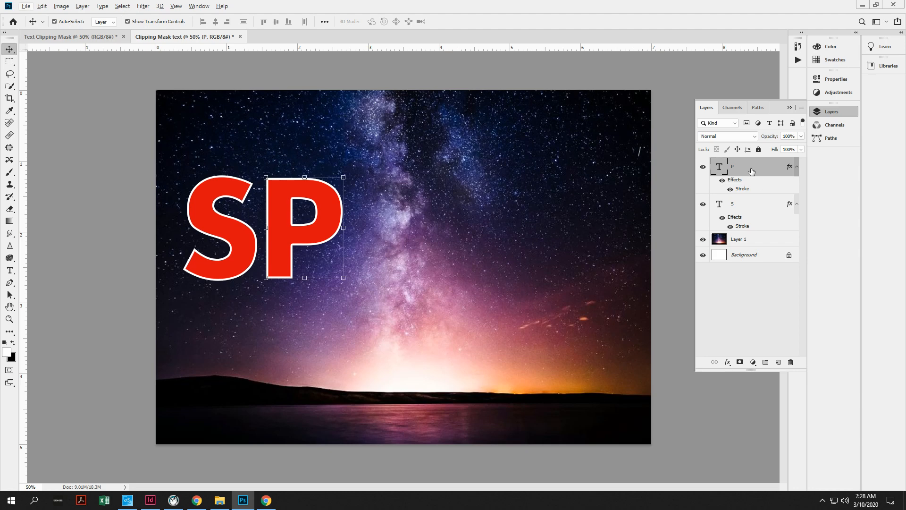
- Duplicate the P text layer, place the copy right of the P, and change its letter to a capital A
left_click_drag(751, 171, 779, 363)
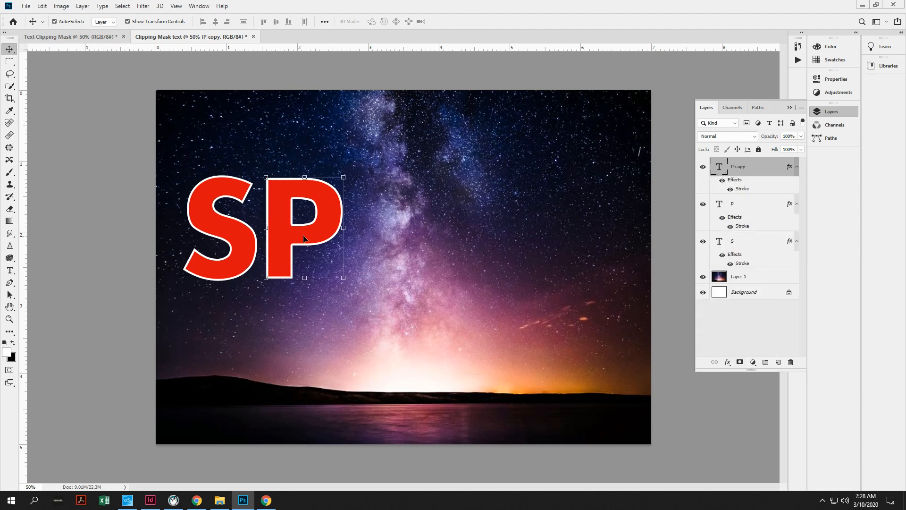
left_click_drag(312, 238, 388, 241)
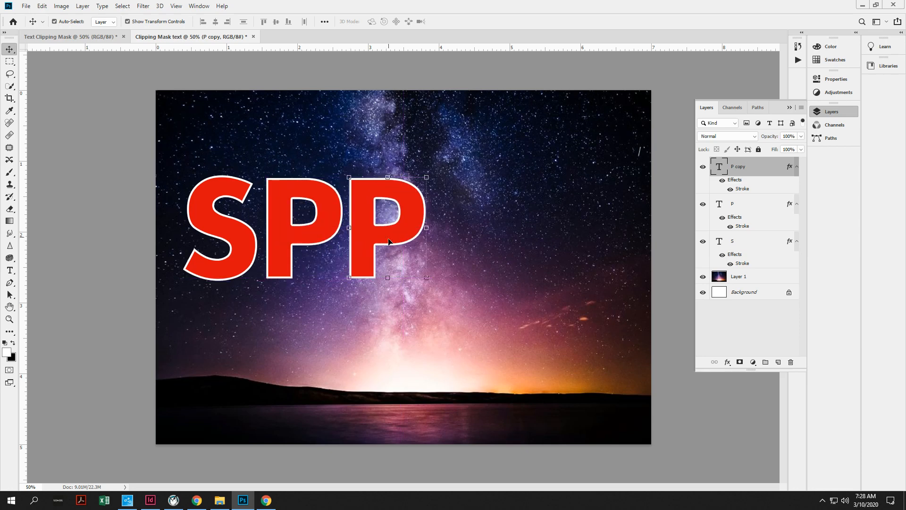
double_click(717, 167)
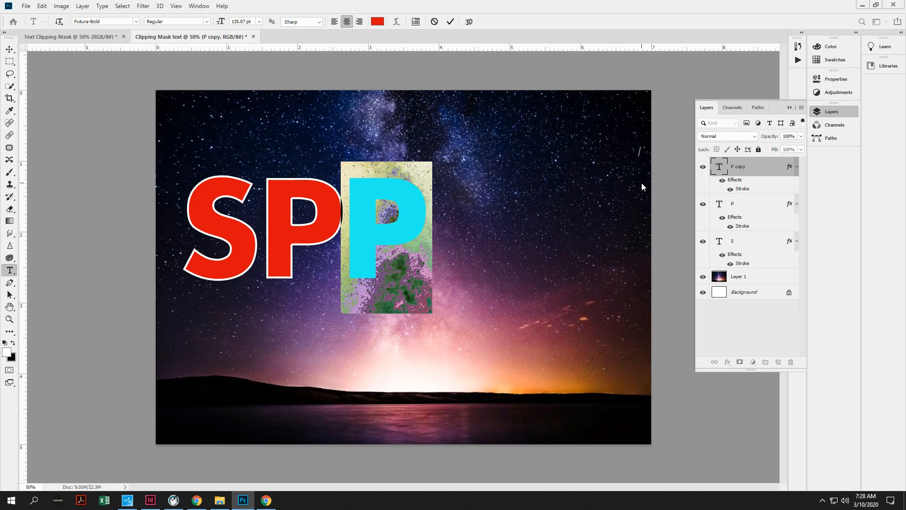
type("A")
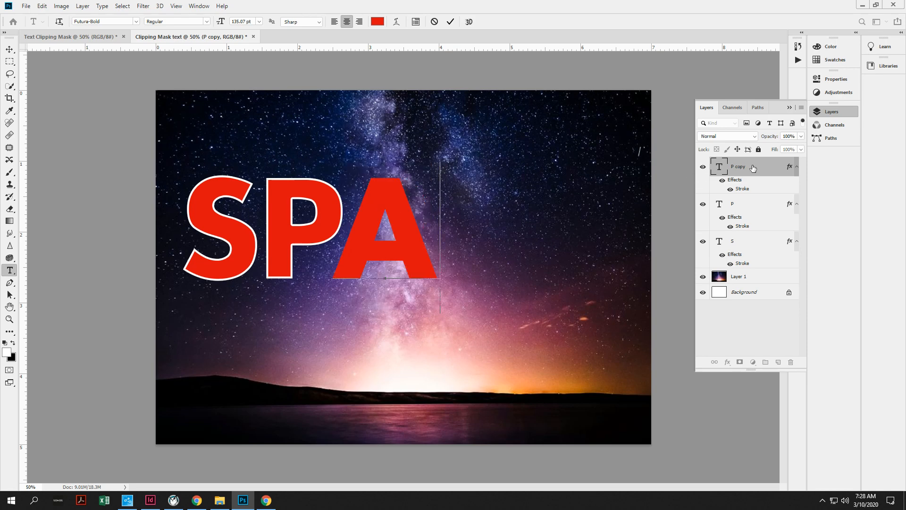
left_click(450, 22)
key("v")
- Duplicate the A text layer, change the copy's letter to a capital C and place it right of the A
left_click_drag(765, 177, 778, 362)
double_click(717, 167)
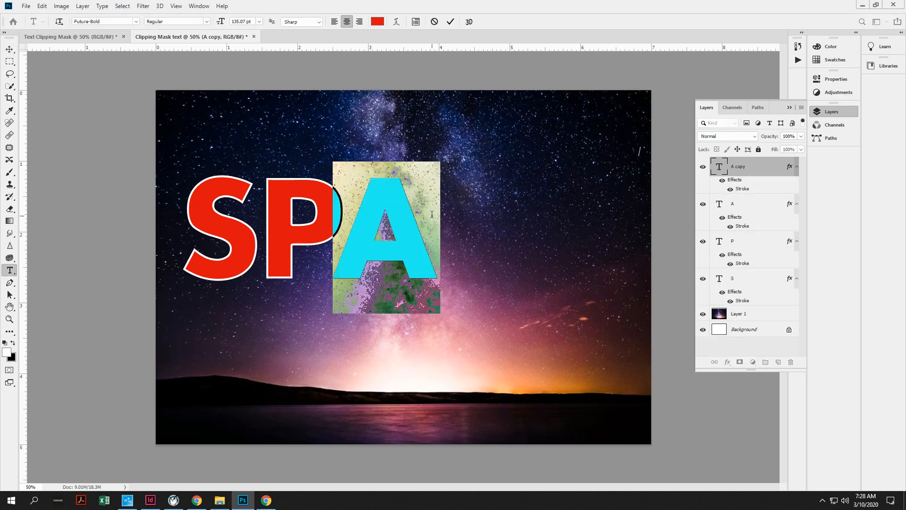
type("C")
left_click(9, 49)
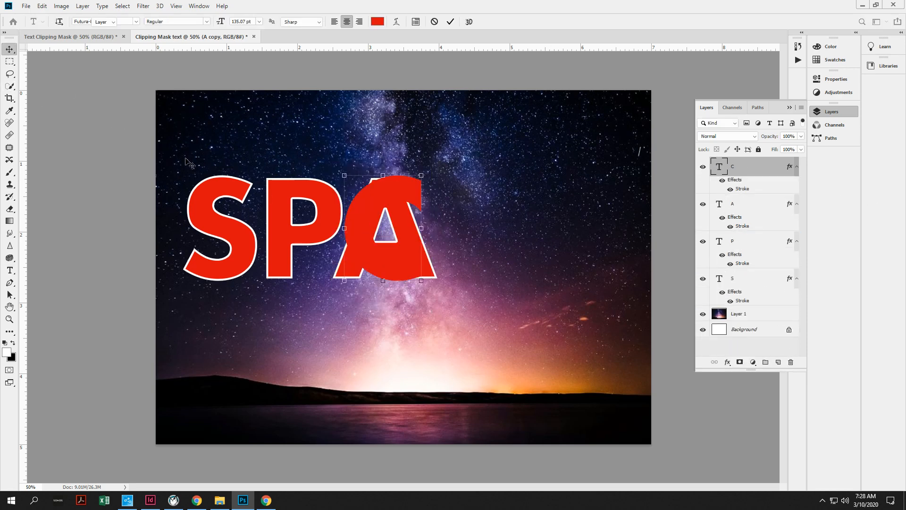
left_click_drag(389, 278, 476, 284)
- Duplicate the C text layer, change the copy's letter to a capital E and place it right of the C
left_click_drag(743, 171, 777, 359)
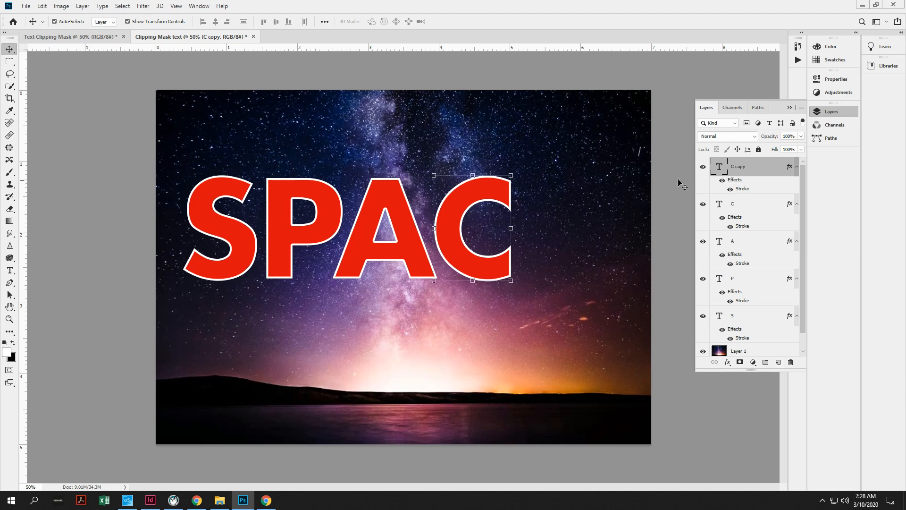
double_click(712, 170)
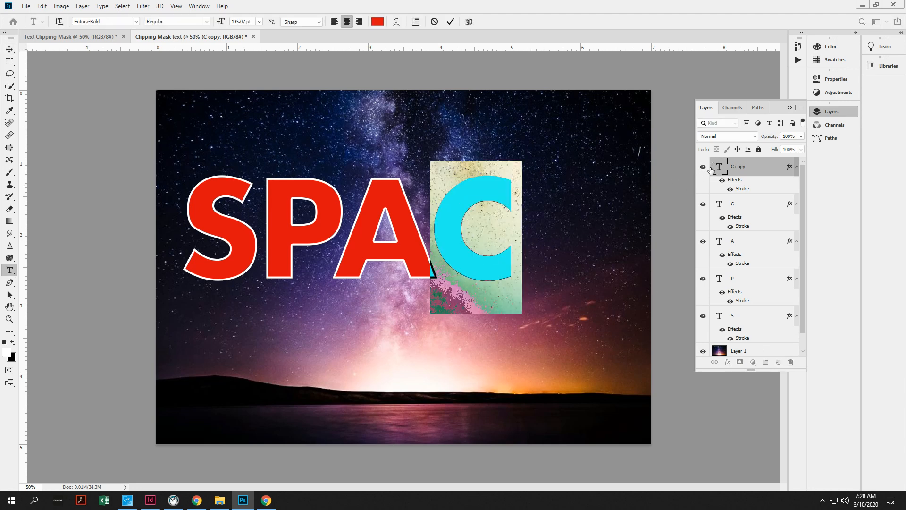
type("E")
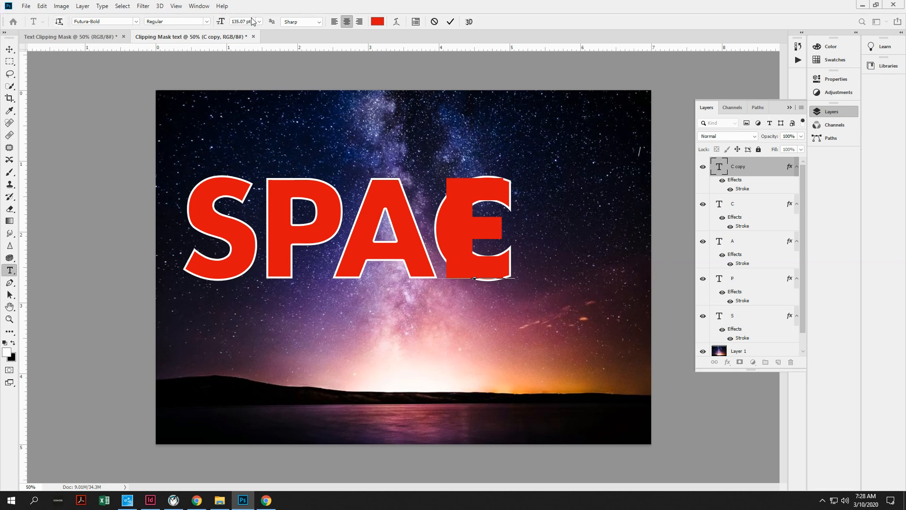
left_click(448, 22)
key("v")
left_click_drag(464, 224, 539, 221)
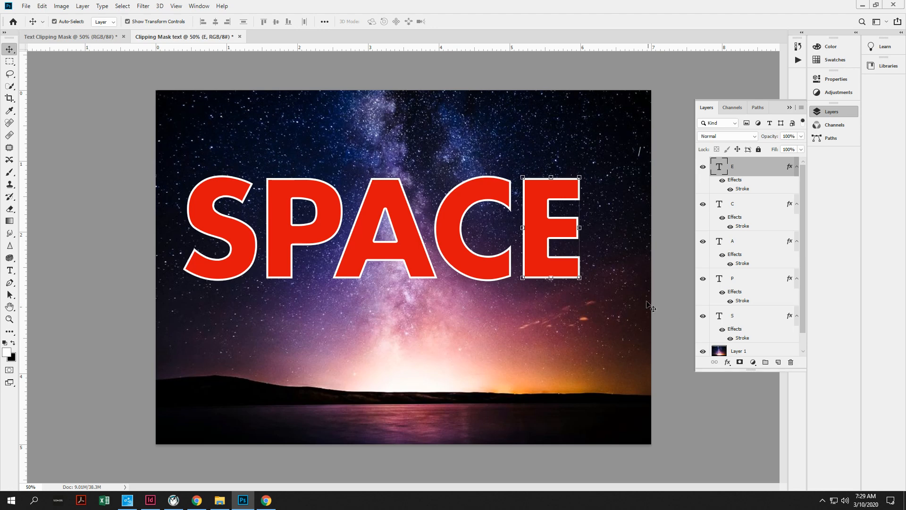
- Select all five letter layers from E to S and nudge the word SPACE about 70 pixels right towards the canvas centre
left_click(767, 316, "shift")
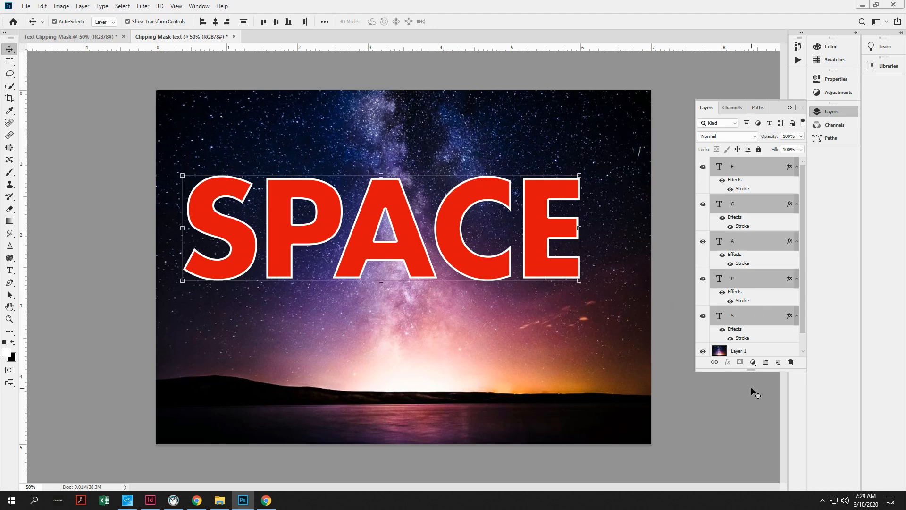
left_click(766, 316)
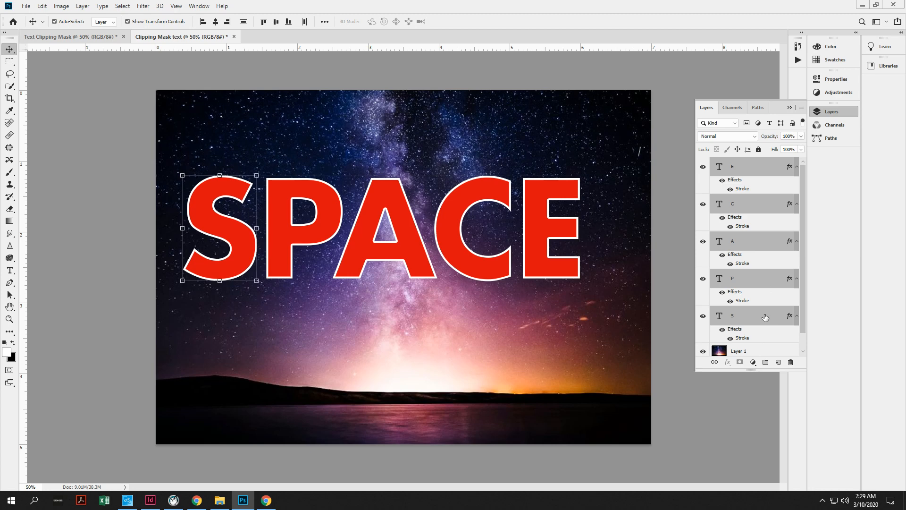
left_click(764, 169, "shift")
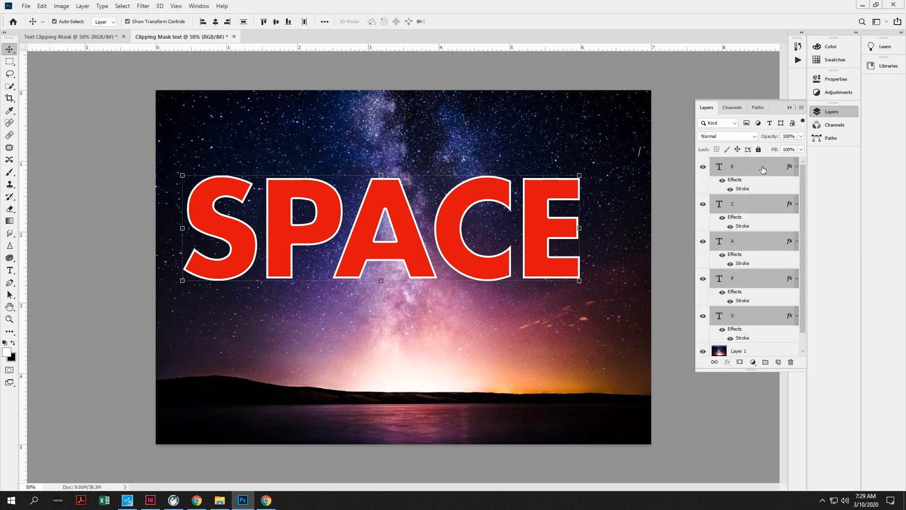
key("shift+Right")
key("shift+Right")
key("shift+Right")
key("shift+Right")
key("shift+Right")
key("shift+Right")
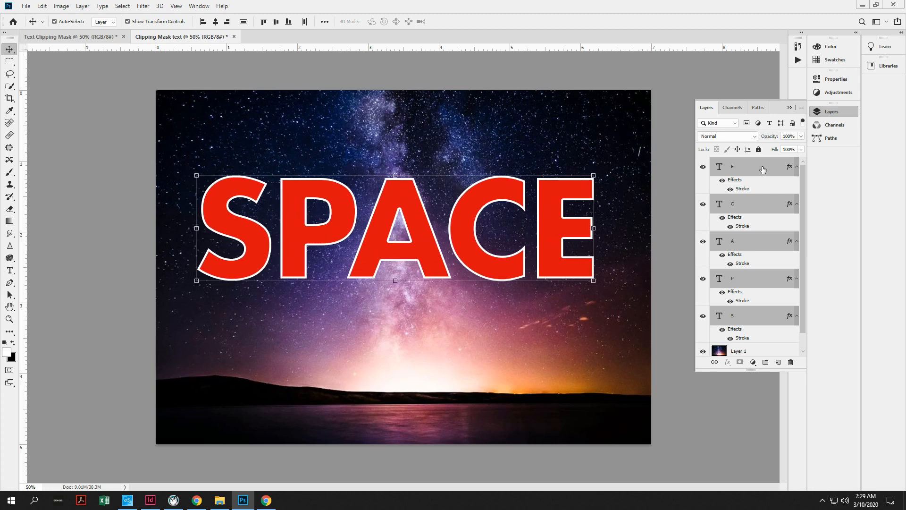
key("shift+Right")
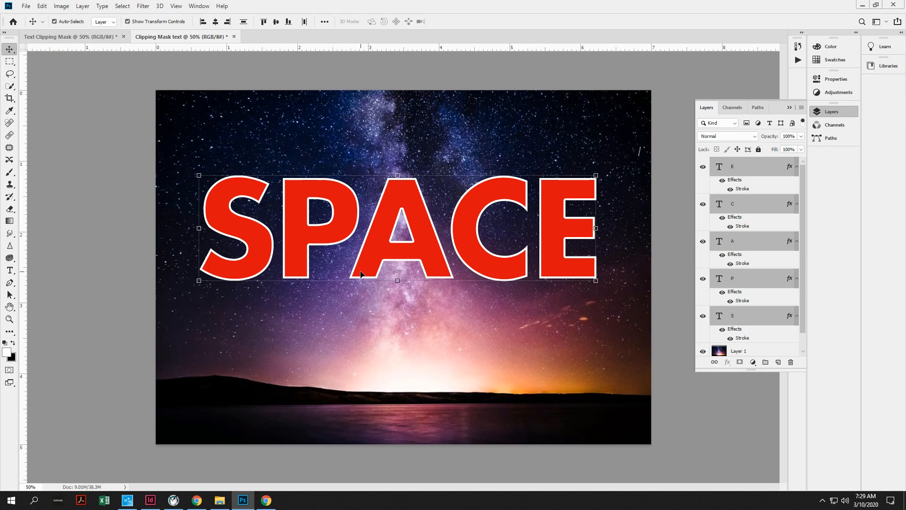
- Switch to the browser tutorial, read steps 11 to 14 on placing an image inside the first letter, and return to Photoshop
key("alt+Tab")
scroll(634, 292, "down", 15)
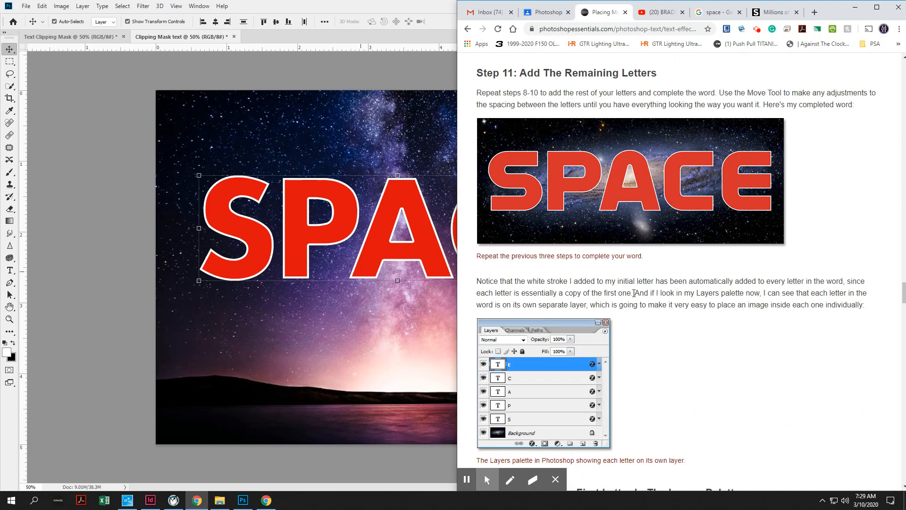
scroll(656, 272, "down", 5)
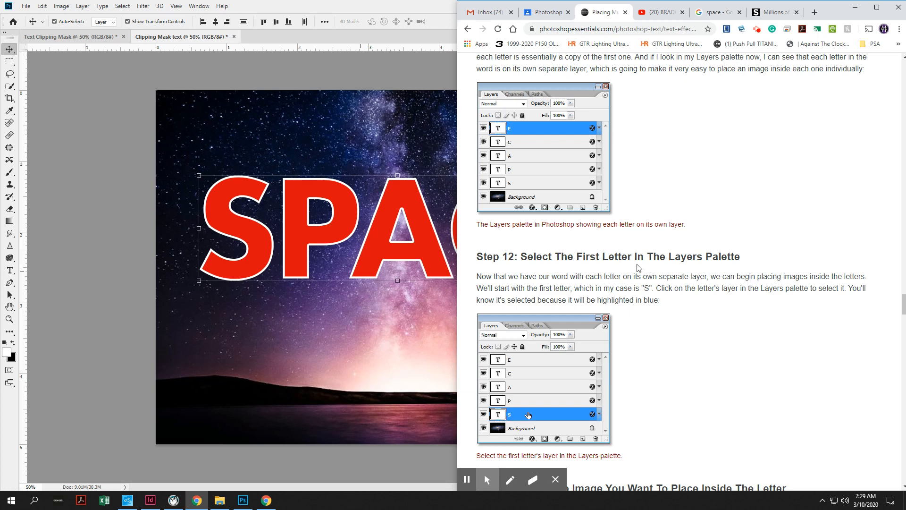
scroll(641, 251, "down", 3)
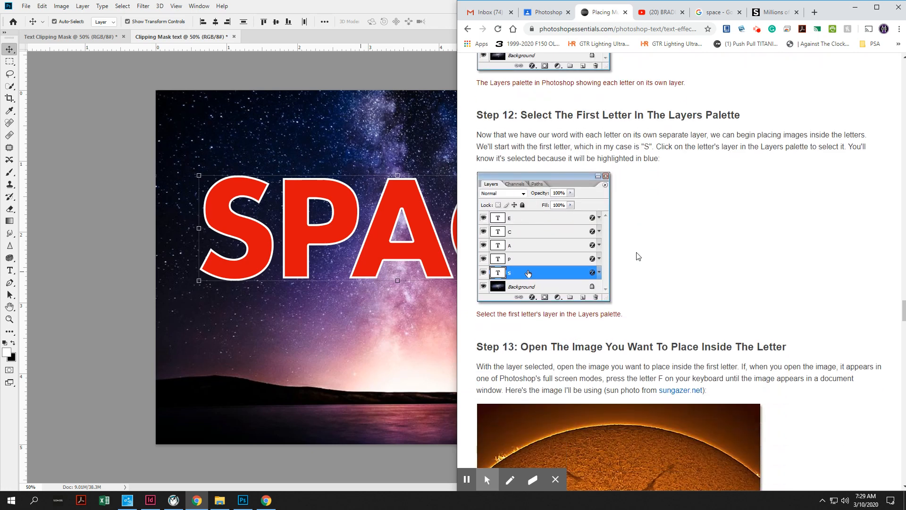
scroll(538, 378, "down", 2)
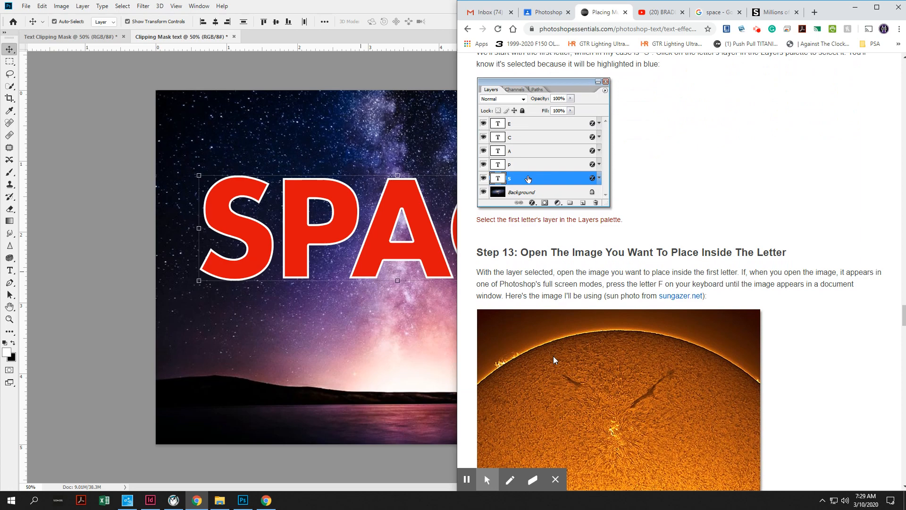
scroll(553, 355, "down", 10)
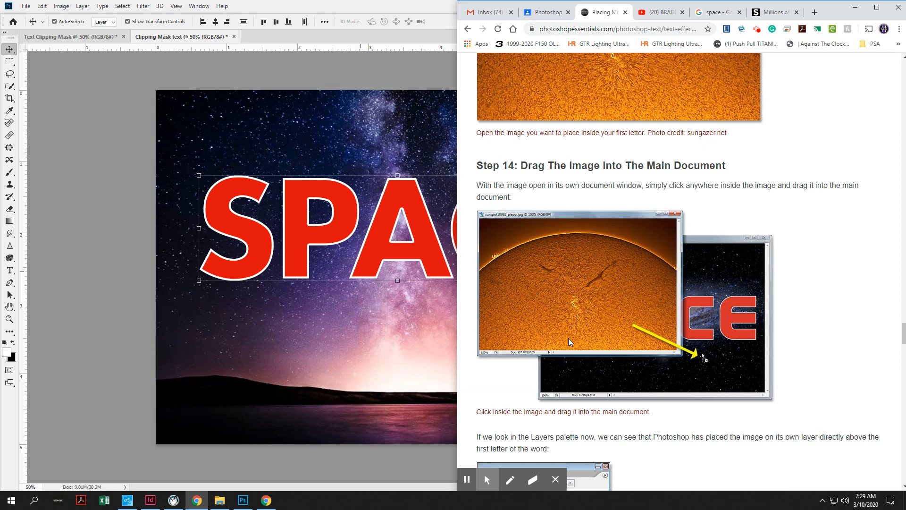
scroll(524, 203, "down", 5)
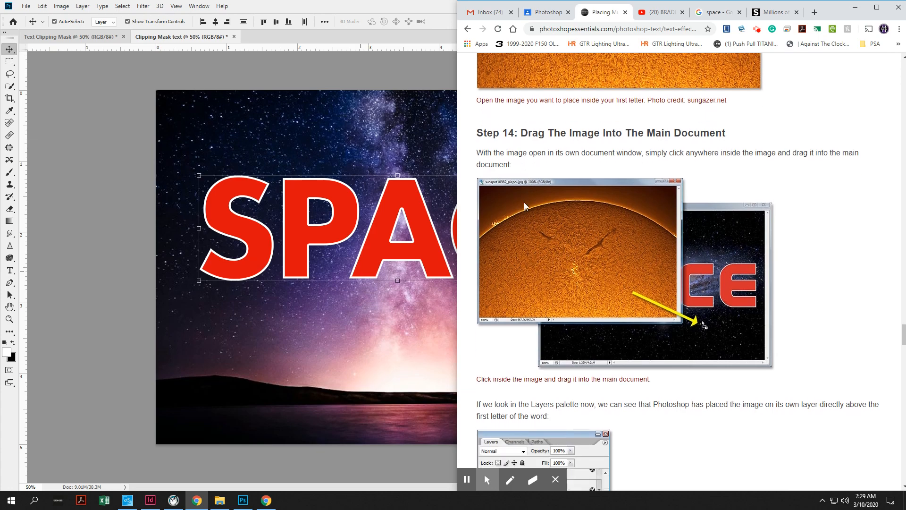
scroll(524, 209, "down", 2)
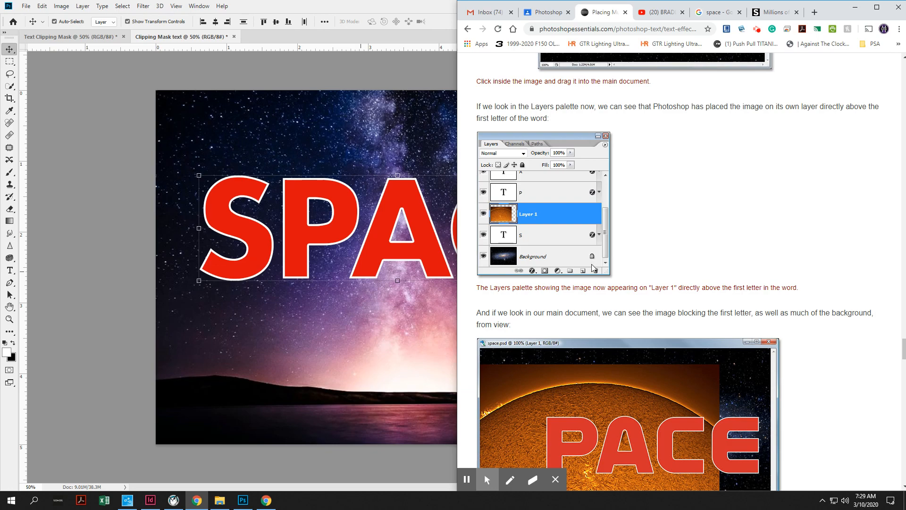
key("alt+Tab")
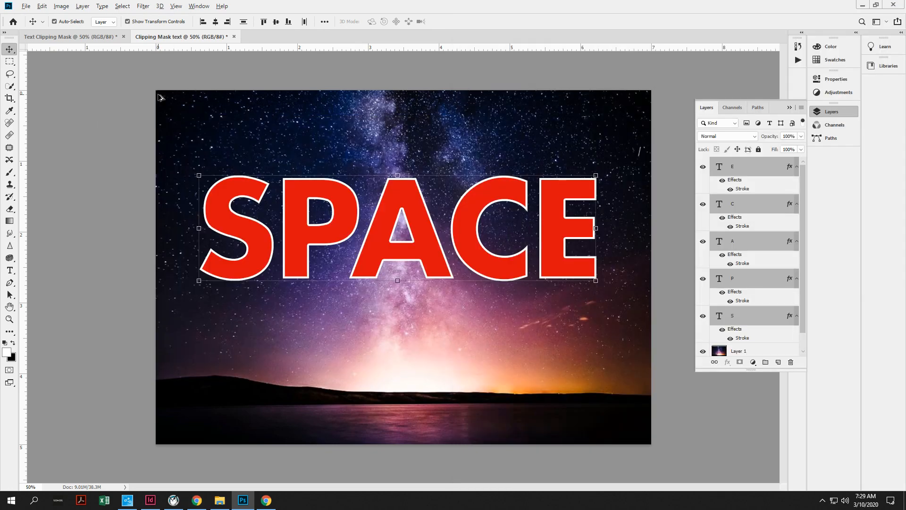
- Browse the Google image results for space in the browser and open the wallup.net page of the water, galaxy and stars picture
key("alt+Tab")
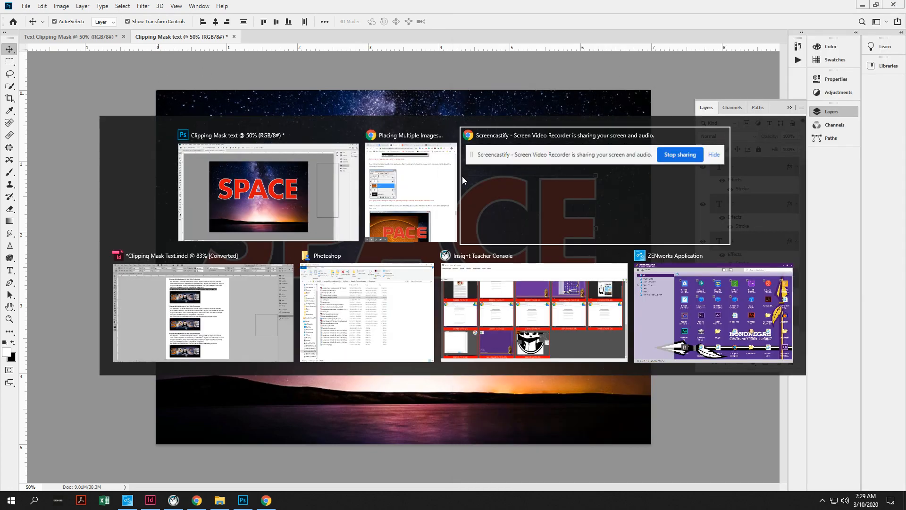
left_click(415, 184)
left_click(778, 12)
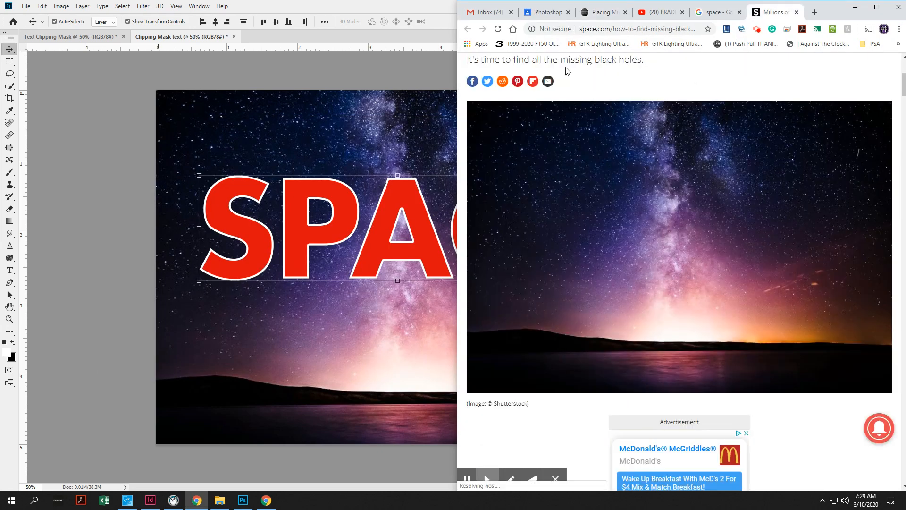
left_click(716, 12)
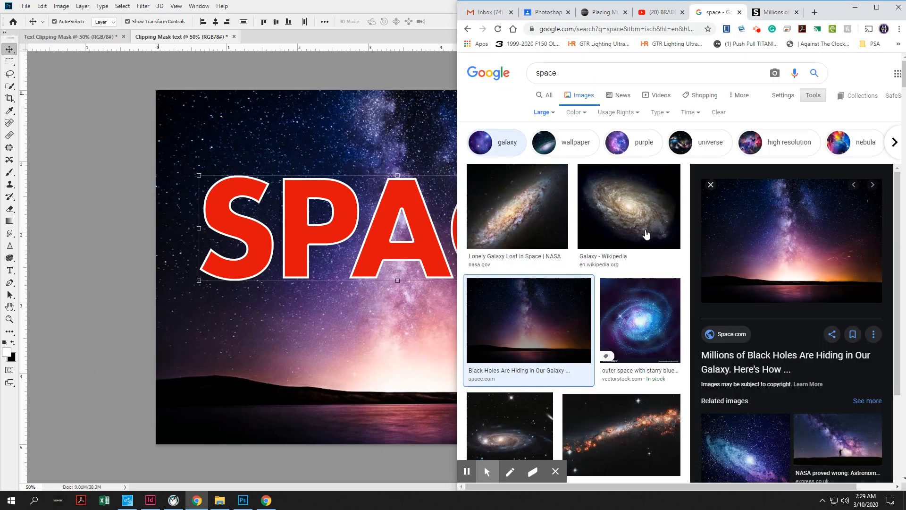
scroll(646, 235, "down", 7)
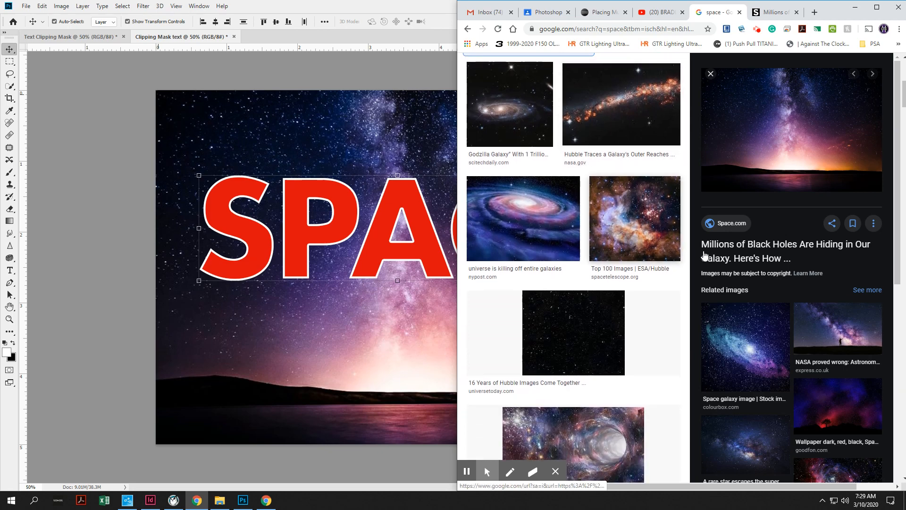
scroll(785, 330, "down", 3)
scroll(786, 330, "down", 3)
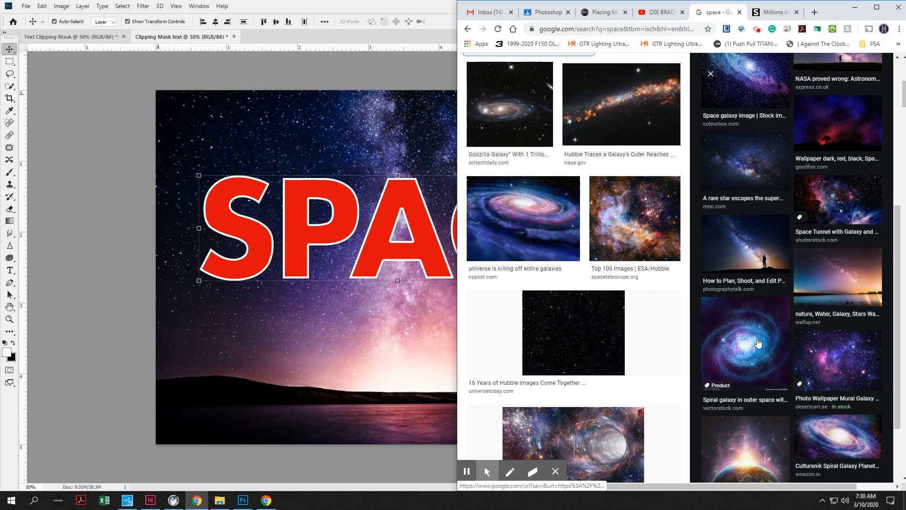
left_click(843, 271)
left_click(795, 131)
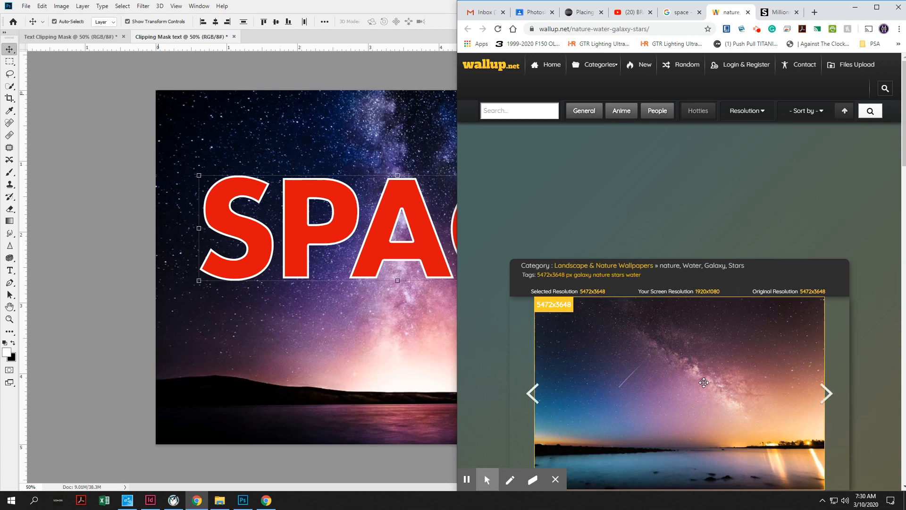
- Try to bring the starry lake picture from the wallup.net page into the Photoshop document
left_click_drag(609, 355, 225, 254)
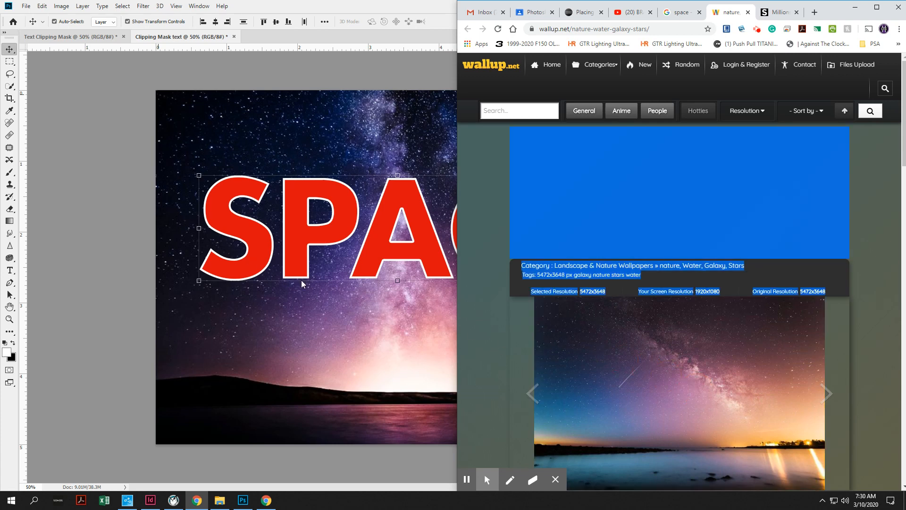
right_click(614, 350)
left_click(643, 360)
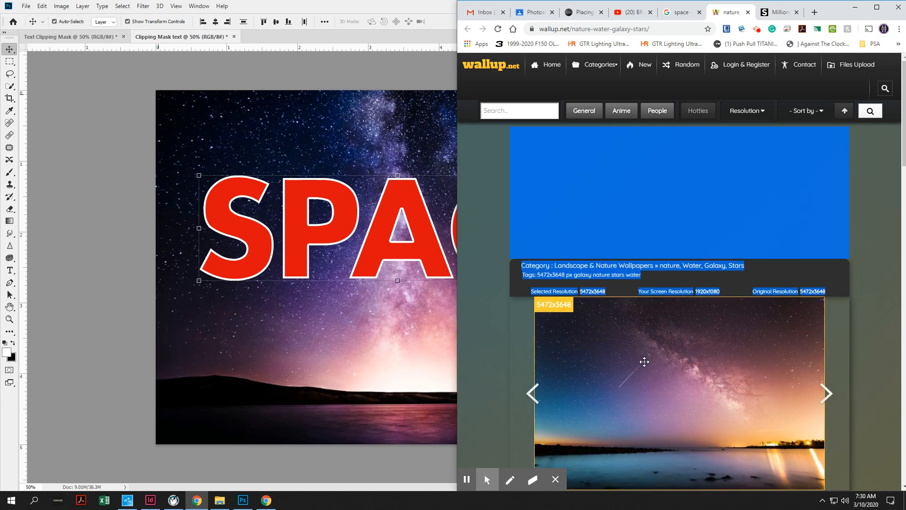
- Return to Photoshop and deselect all layers in the Clipping Mask text document
left_click(279, 335)
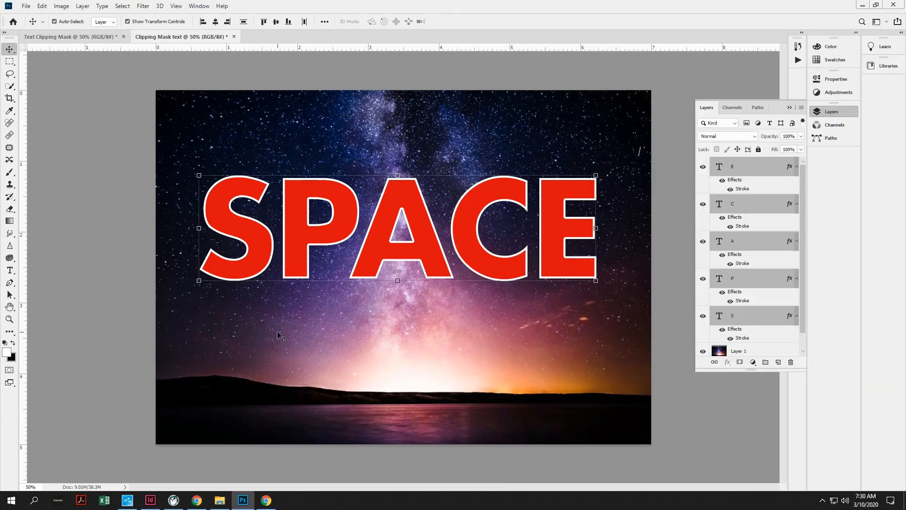
left_click(185, 137)
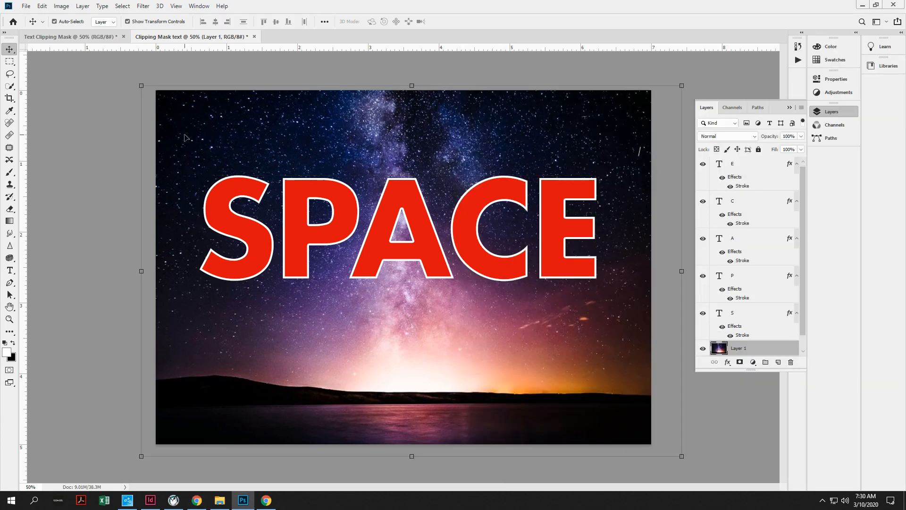
left_click(103, 142)
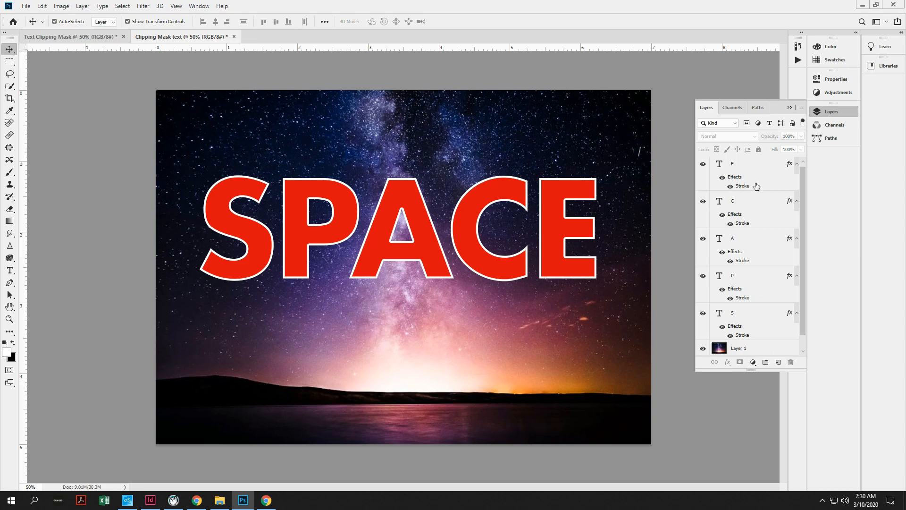
scroll(756, 187, "down", 1)
scroll(764, 197, "up", 1)
- Go back to the wallup.net page in the browser, clear the text selection and try again to get the picture
key("alt+Tab")
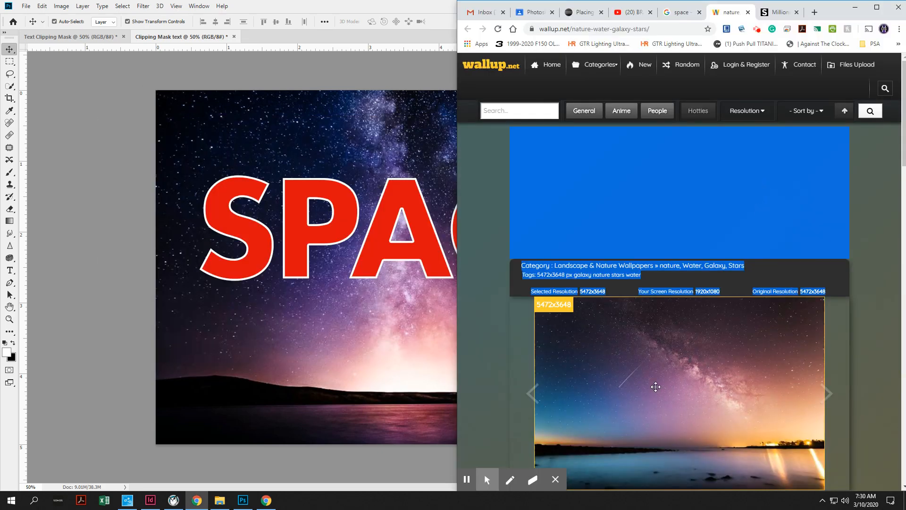
left_click(520, 387)
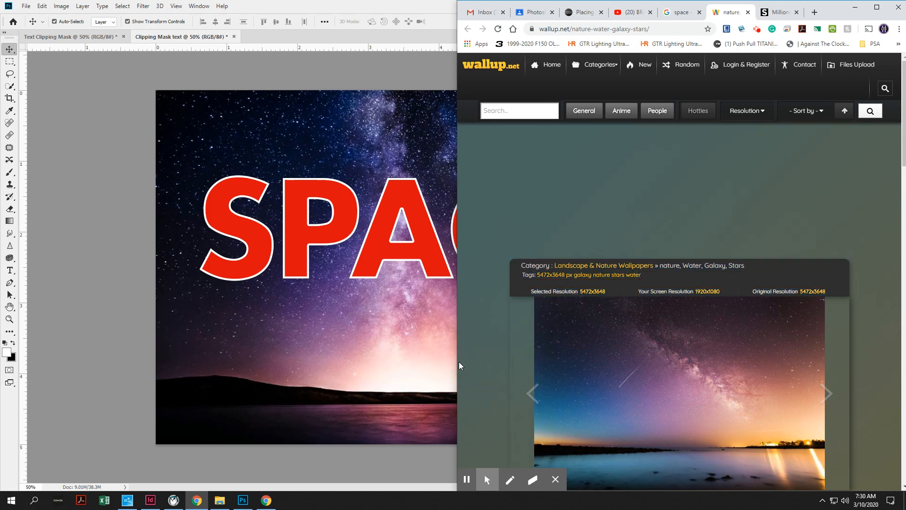
right_click(607, 371)
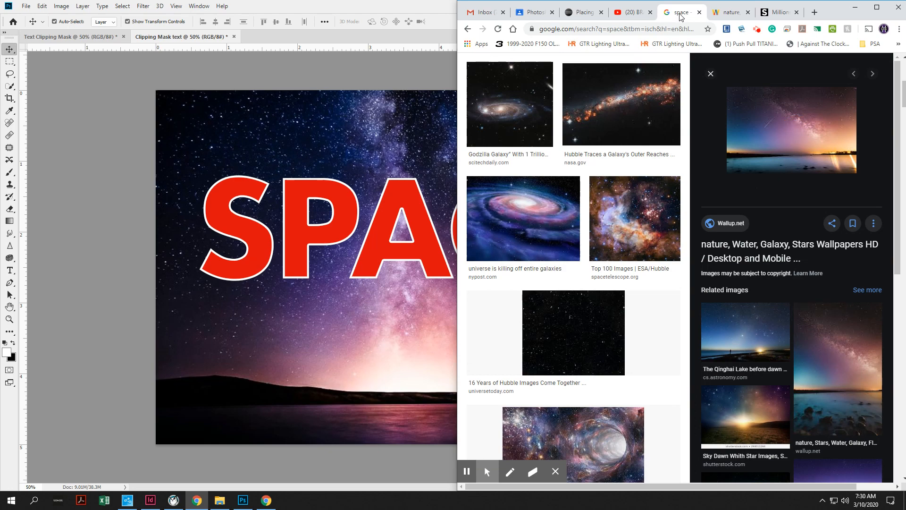
- Find the universe scene with planets and stars in the Google image results and open its 123RF page
left_click(681, 14)
scroll(706, 316, "down", 5)
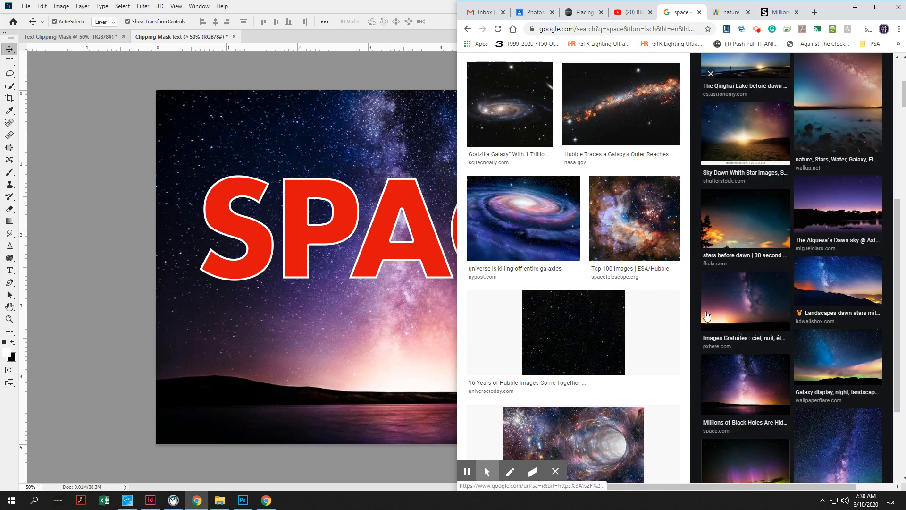
scroll(556, 320, "down", 6)
scroll(542, 278, "down", 4)
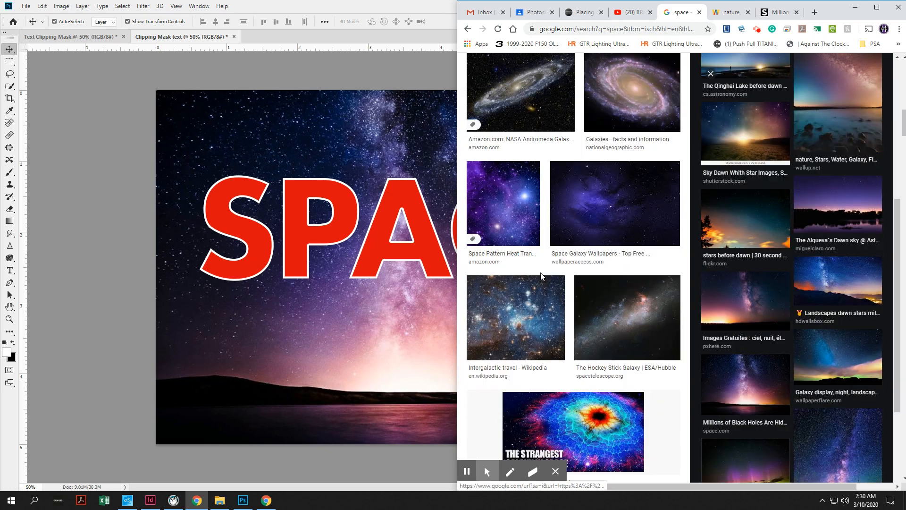
scroll(541, 278, "down", 4)
left_click(654, 393)
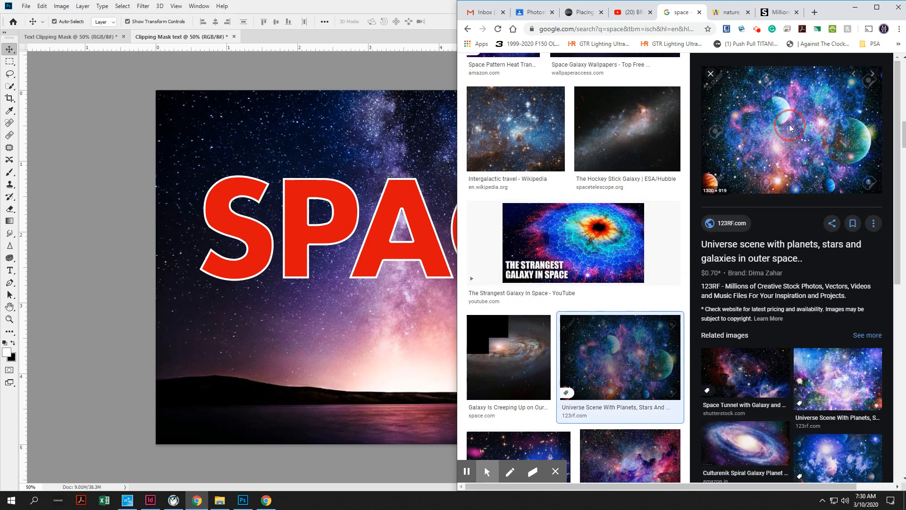
left_click(790, 127)
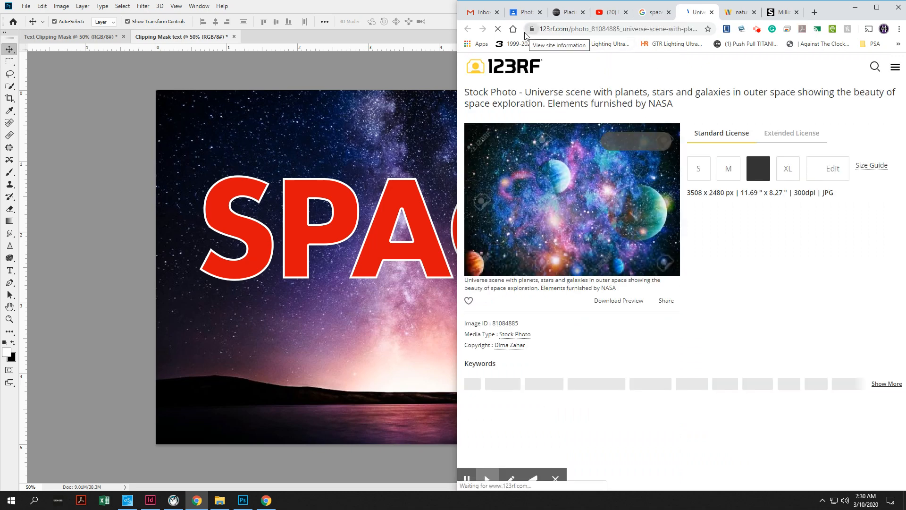
- Return to the Google image results for space and narrow the galaxy pictures to nebula images
left_click(656, 12)
scroll(793, 283, "down", 5)
scroll(617, 309, "down", 5)
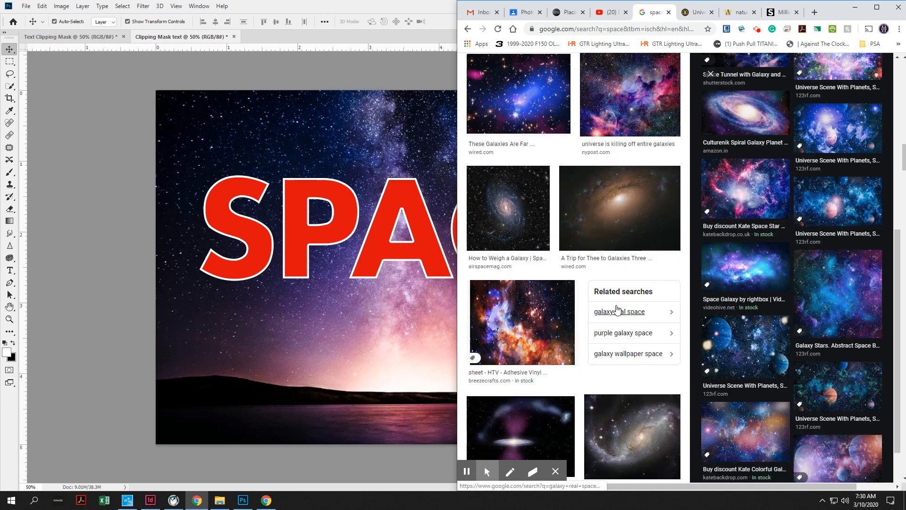
scroll(583, 70, "up", 10)
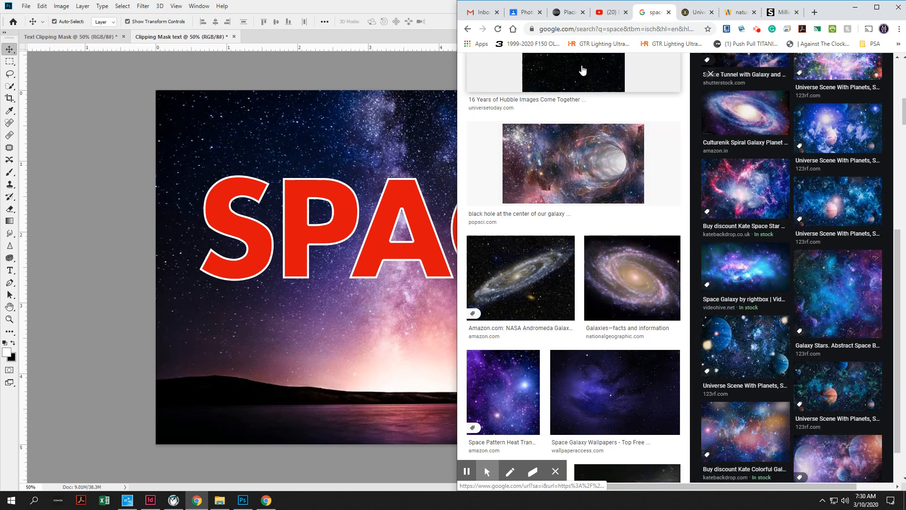
scroll(583, 70, "up", 10)
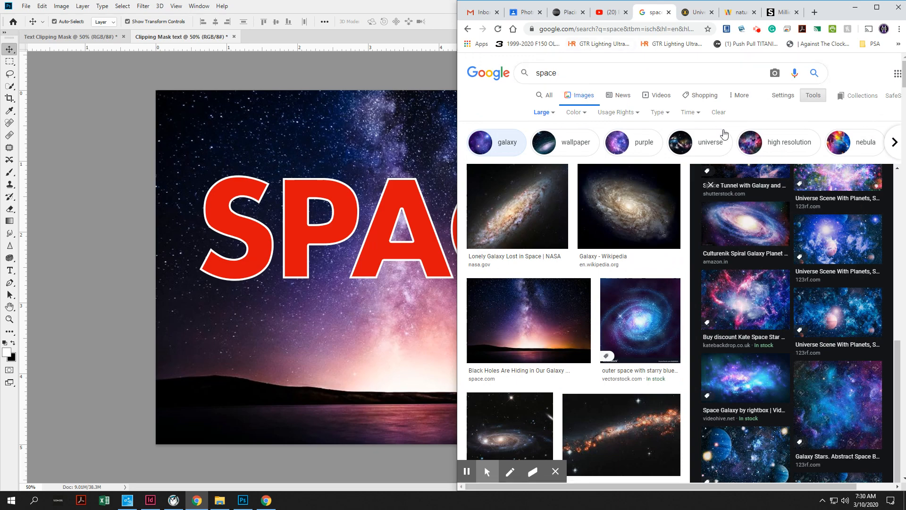
left_click(870, 143)
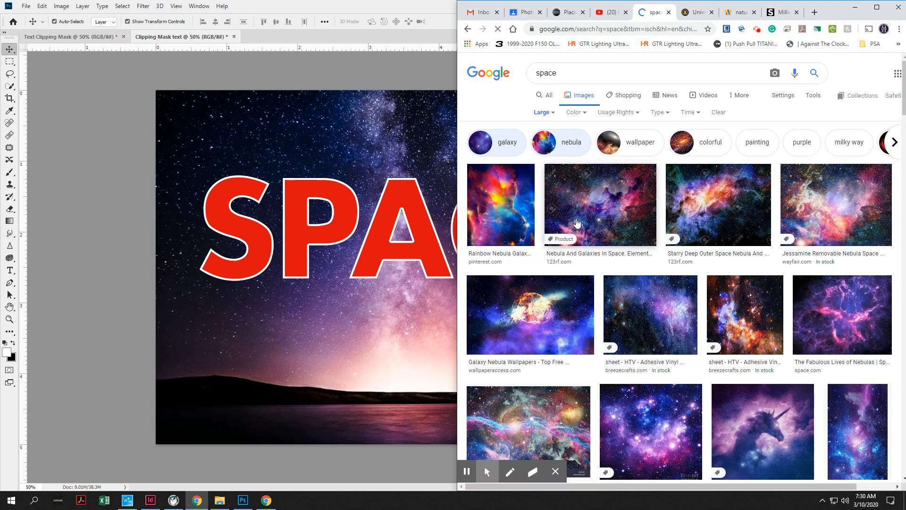
- Preview the 123RF nebula picture and the Galaxy Nebula Wallpapers result, and open the latter's WallpaperAccess page
left_click(578, 202)
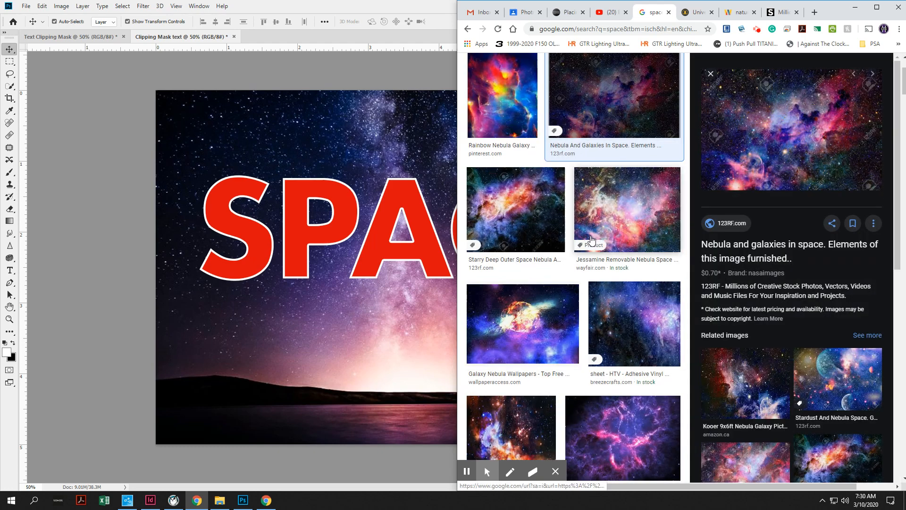
left_click(555, 319)
left_click(764, 145)
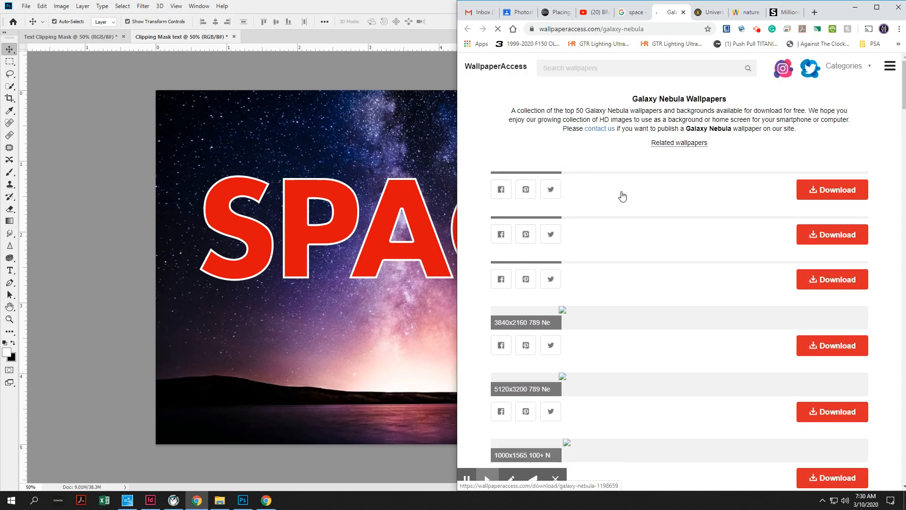
- Try to copy the glowing planet wallpaper and the blue-white nebula wallpaper from the WallpaperAccess page
left_click(733, 373)
right_click(734, 371)
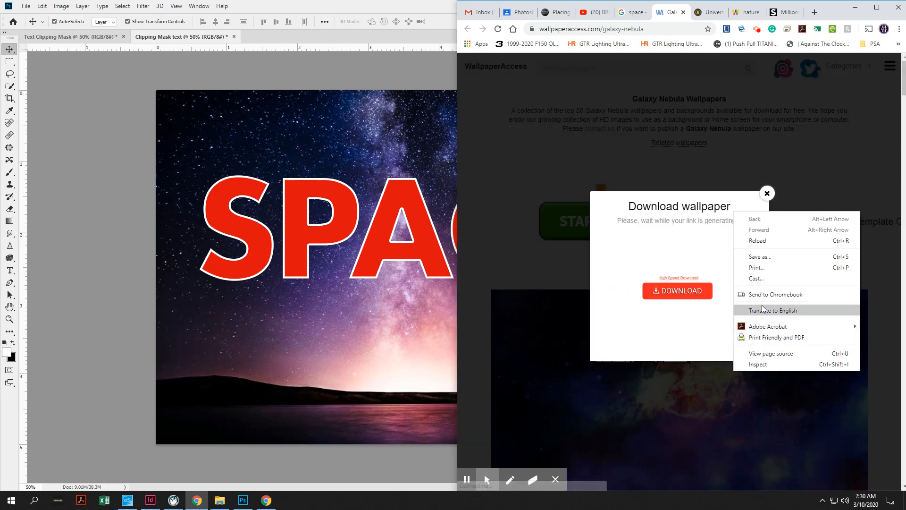
left_click(646, 474)
right_click(667, 390)
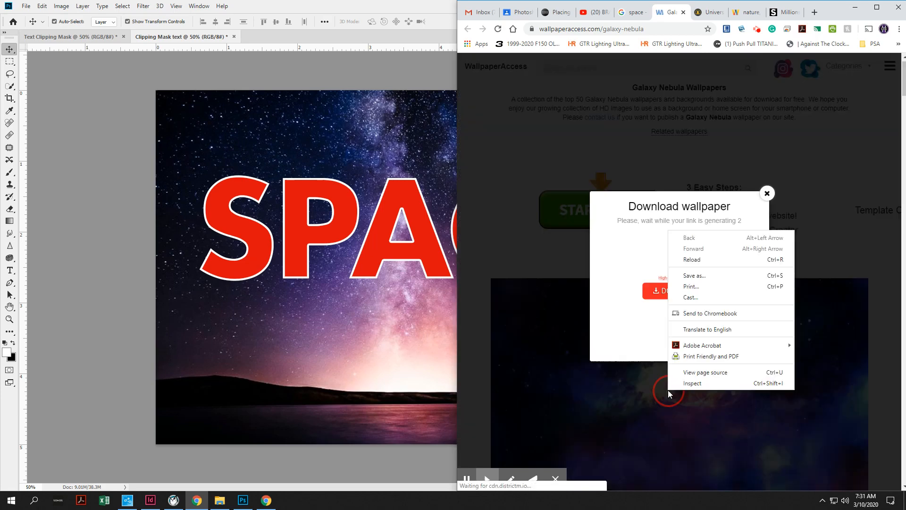
left_click(669, 415)
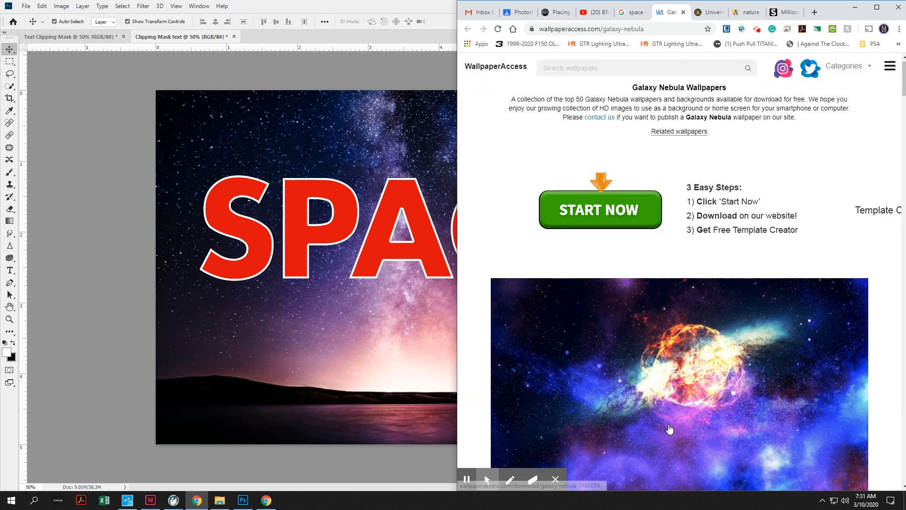
scroll(670, 416, "down", 3)
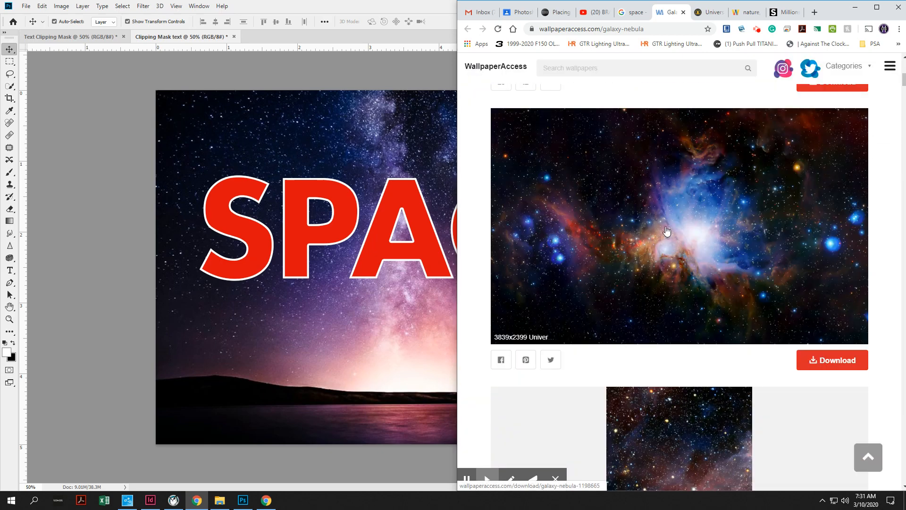
right_click(664, 202)
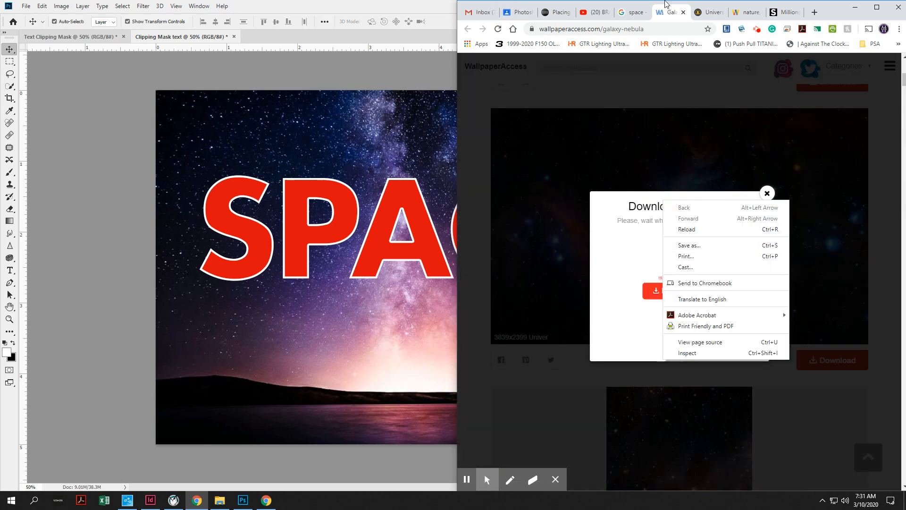
- Go back to the Google nebula image results and preview the Space Nebula Galaxy Stars Art Print
left_click(633, 12)
scroll(629, 214, "down", 5)
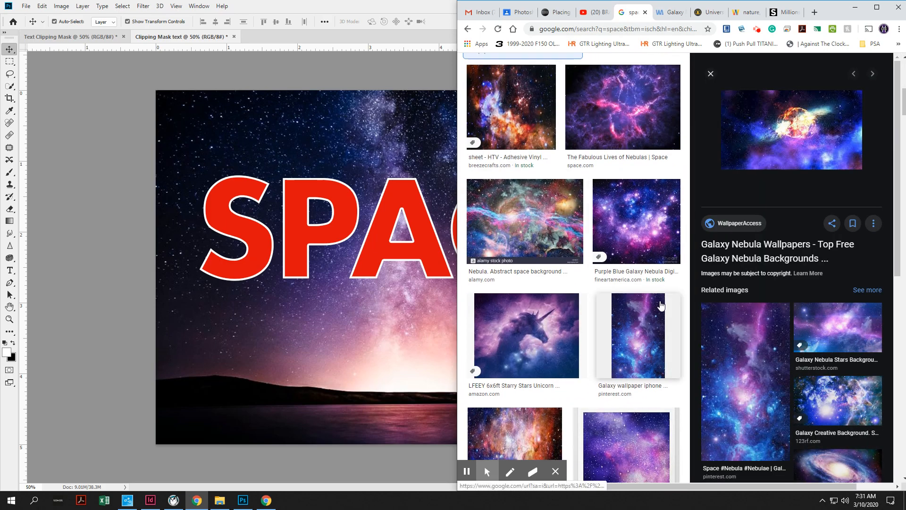
left_click(625, 265)
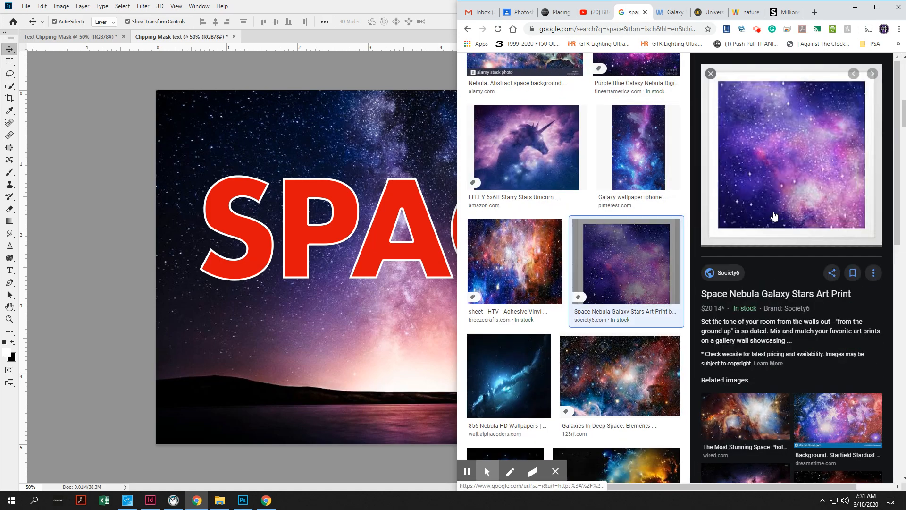
scroll(552, 242, "up", 10)
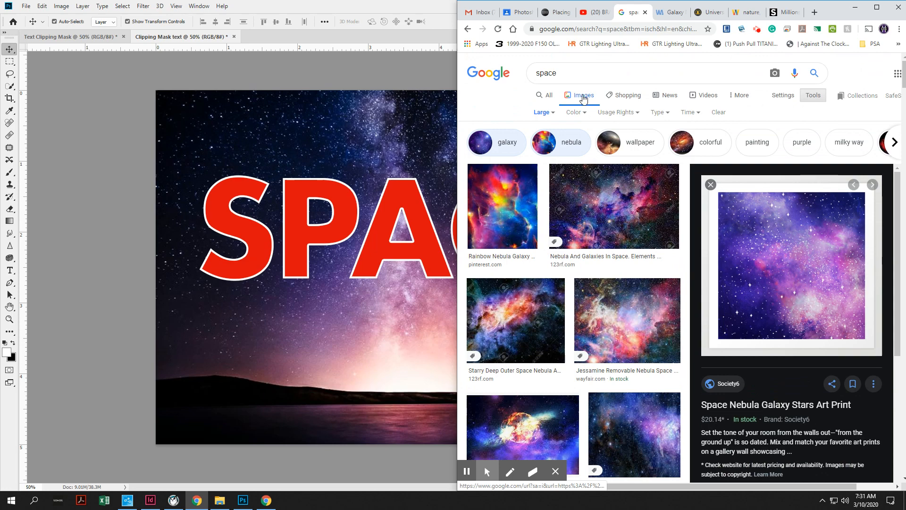
- Copy the Rainbow Nebula Galaxy picture from the image results and paste it into the Clipping Mask text document in Photoshop
left_click(497, 206)
right_click(765, 181)
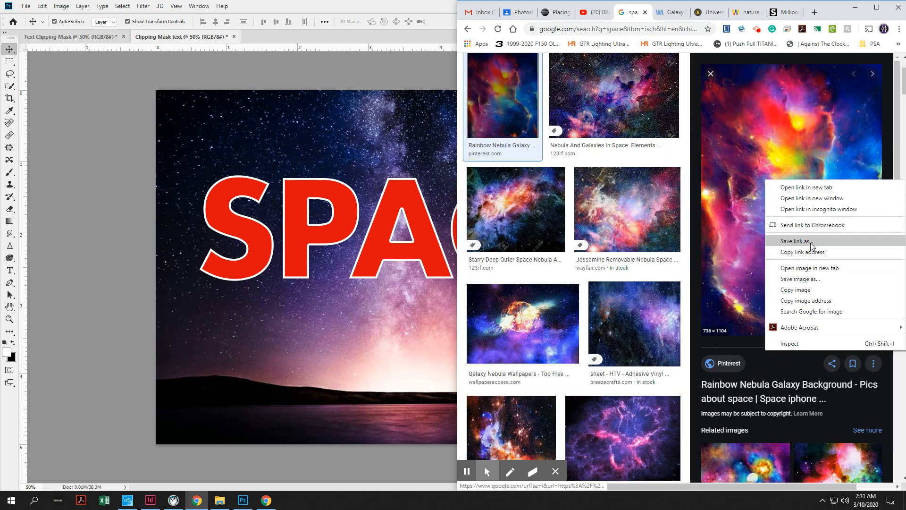
left_click(798, 290)
left_click(86, 166)
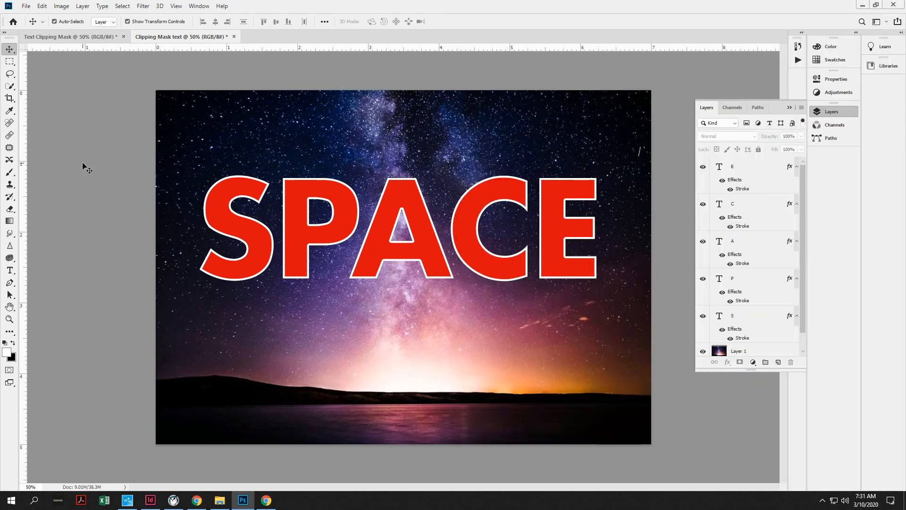
key("ctrl+v")
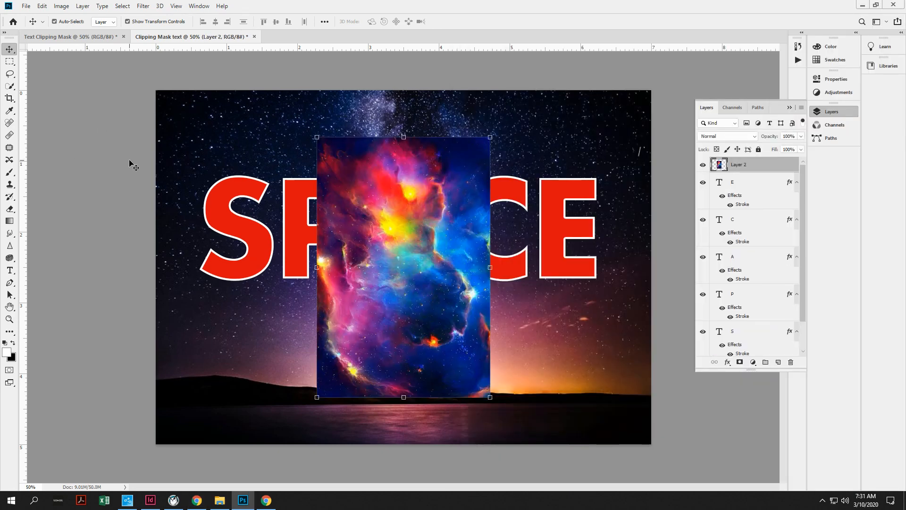
- Check the layer order in the photoshopessentials tutorial, and in Photoshop place Layer 2 directly above the S layer with its picture over that letter
key("alt+Tab")
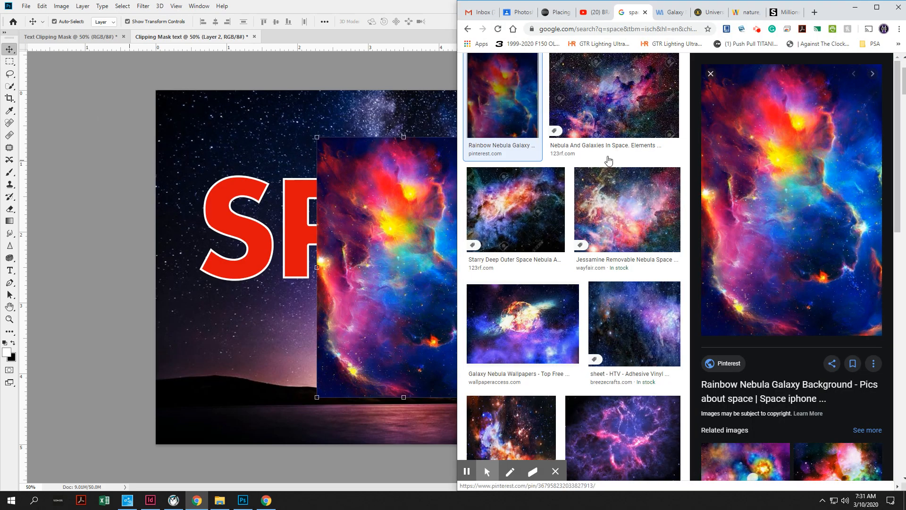
left_click(572, 13)
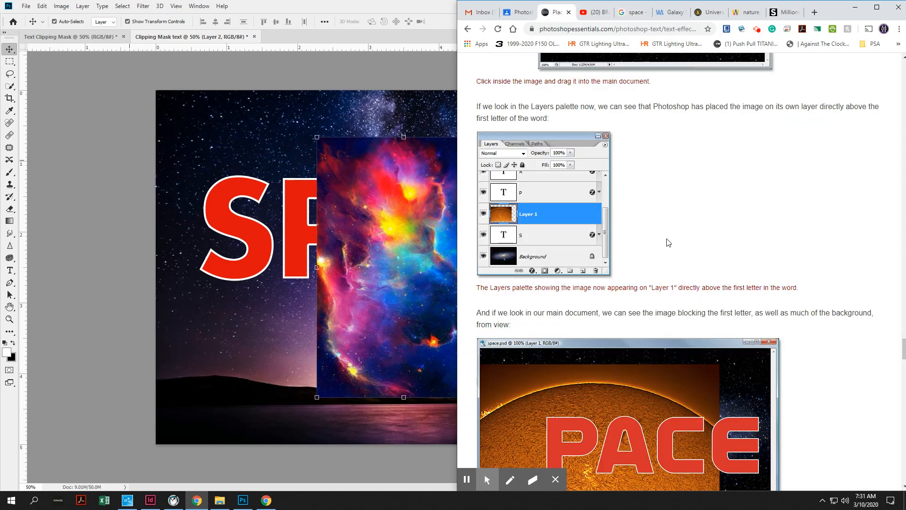
scroll(633, 240, "down", 2)
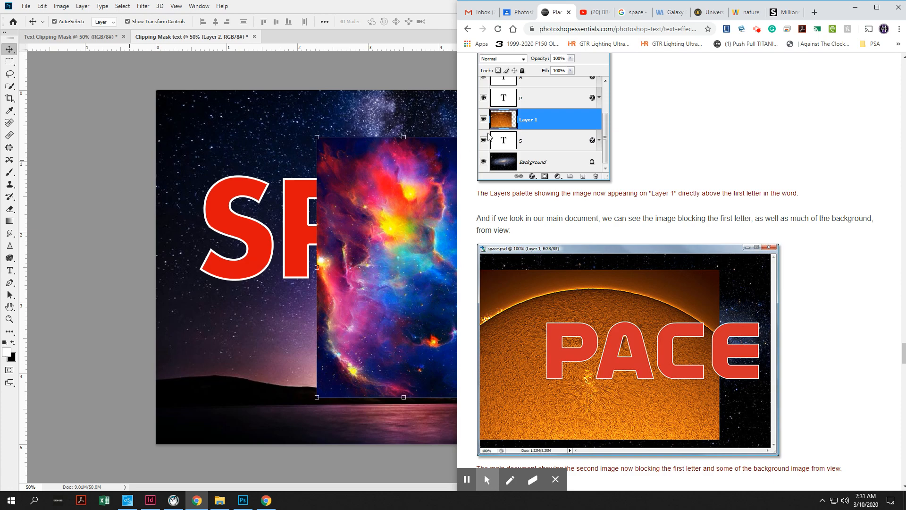
key("alt+Tab")
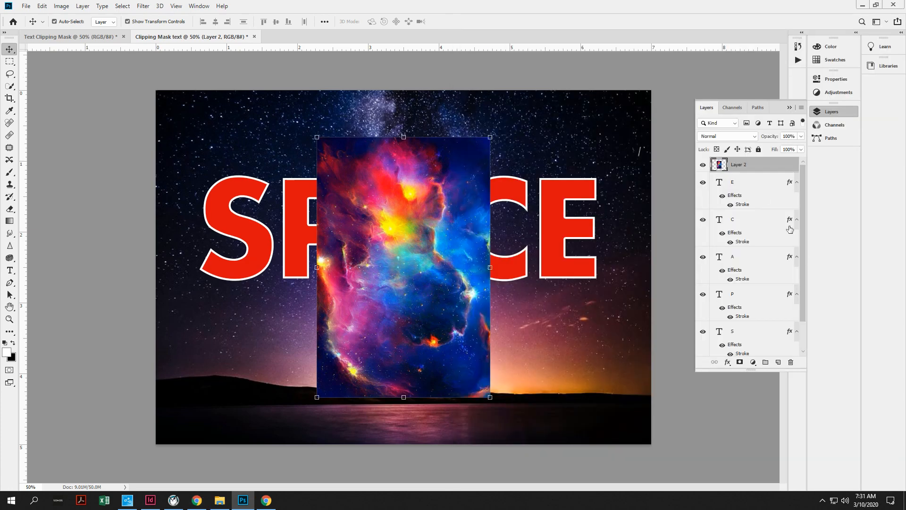
left_click_drag(746, 169, 738, 329)
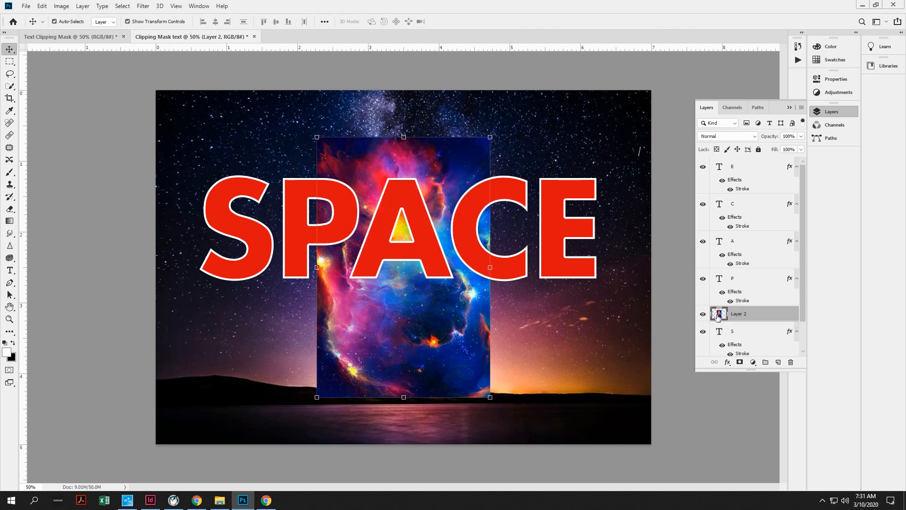
left_click_drag(393, 377, 240, 353)
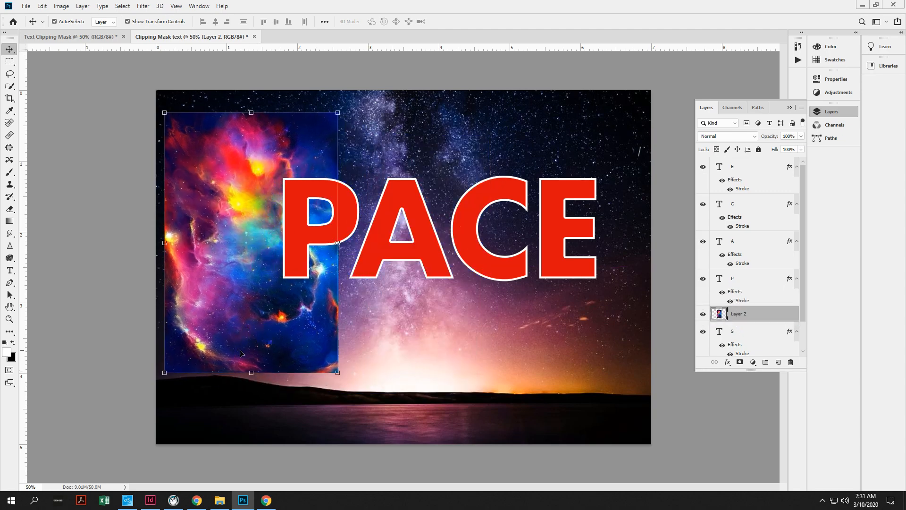
- Consult the tutorial's Step 15 in the browser, and in Photoshop create a clipping mask from Layer 2 onto the S text layer
key("alt+Tab")
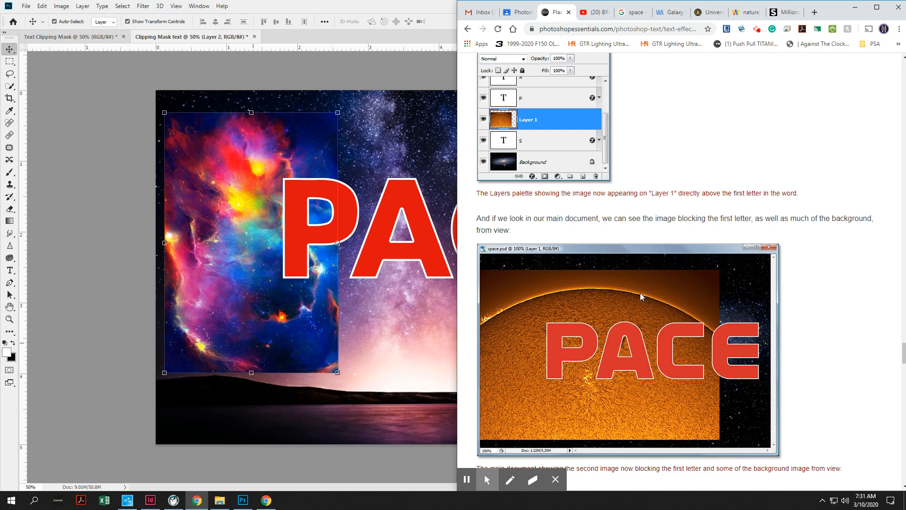
scroll(640, 292, "down", 10)
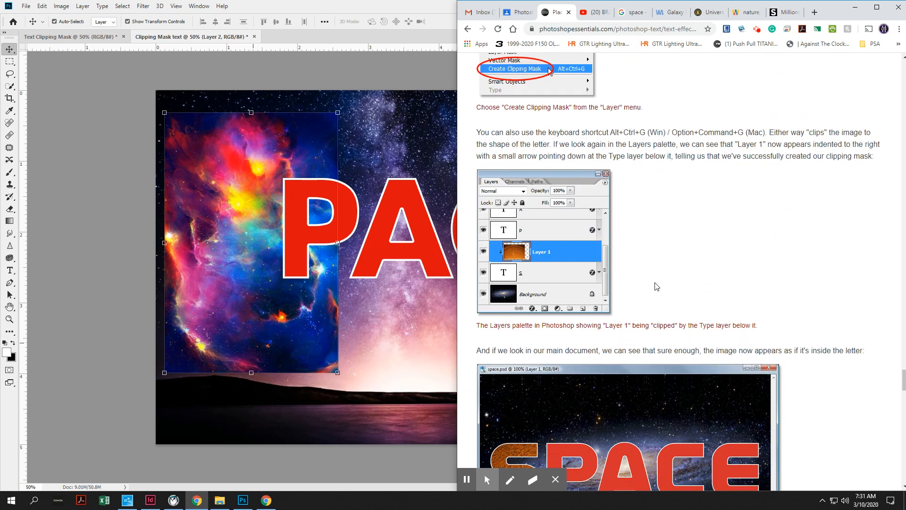
scroll(605, 206, "up", 4)
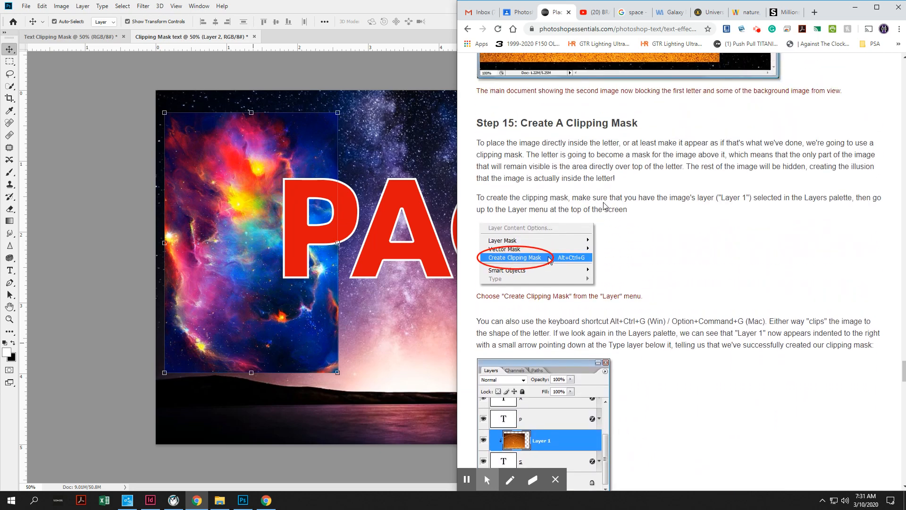
left_click(199, 200)
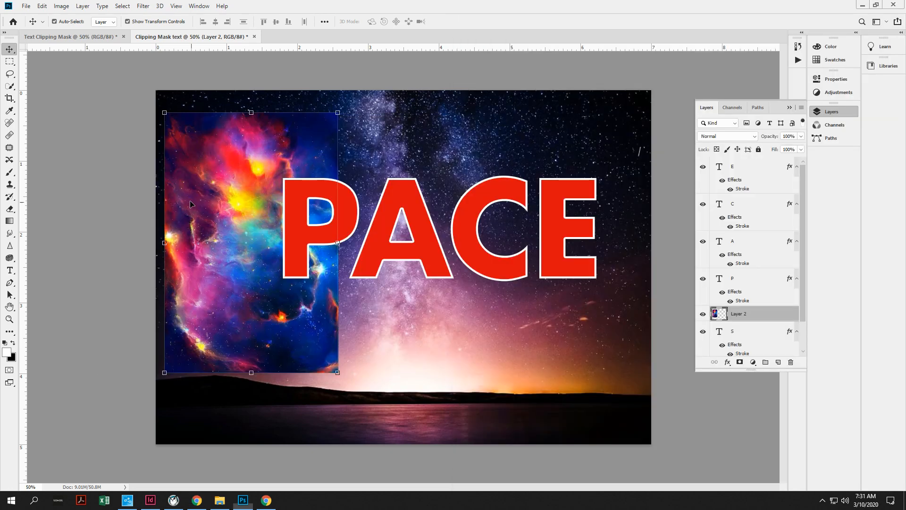
right_click(763, 311)
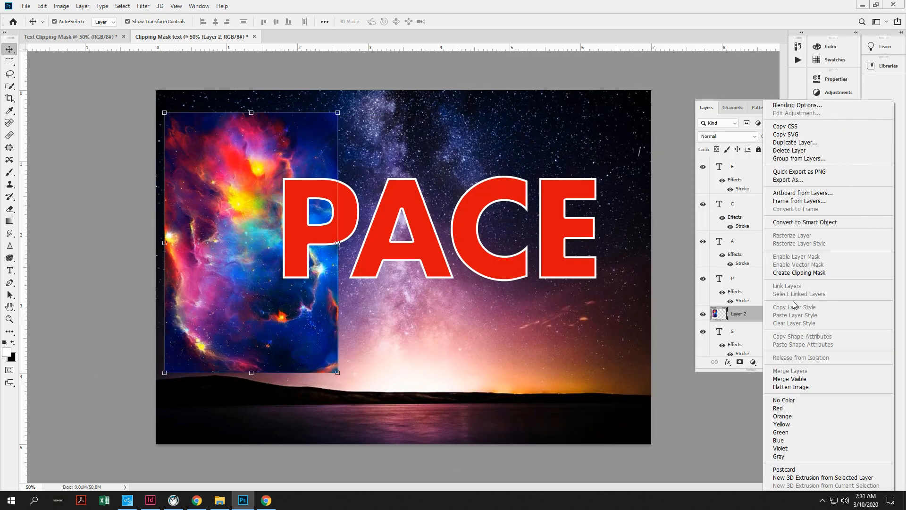
left_click(753, 315)
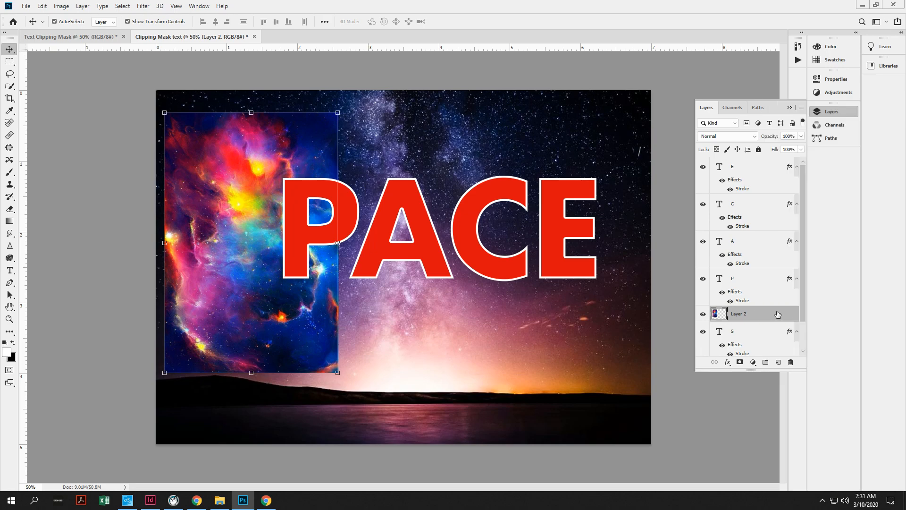
right_click(764, 324)
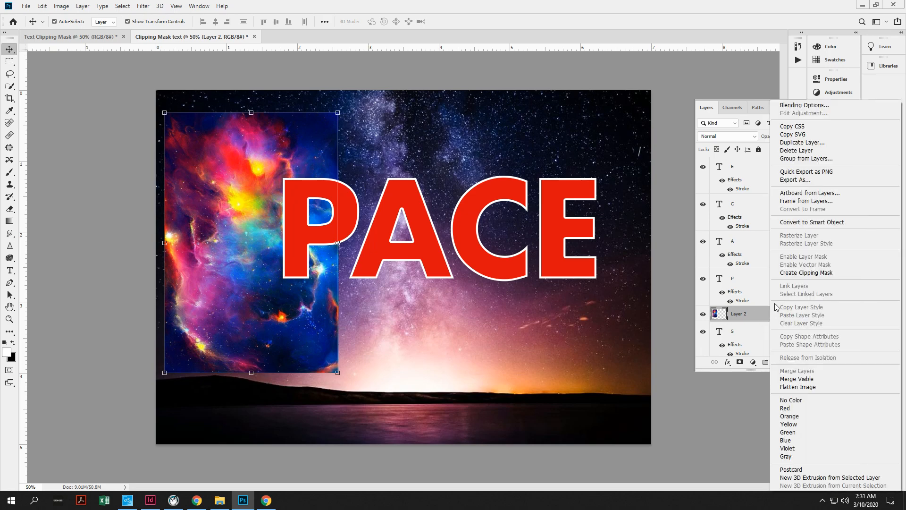
left_click(793, 273)
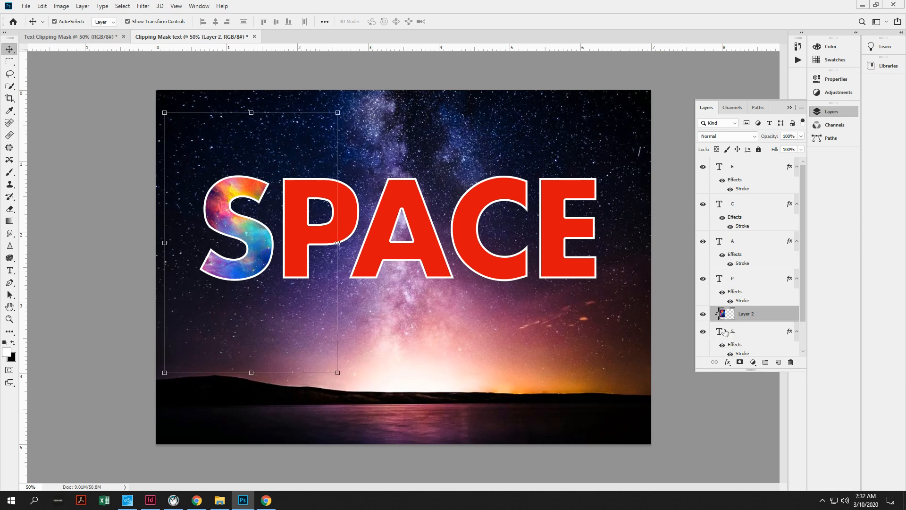
- Deselect the layers and read the browser tutorial from Step 16 on resizing the image through filling the remaining letters
left_click(75, 202)
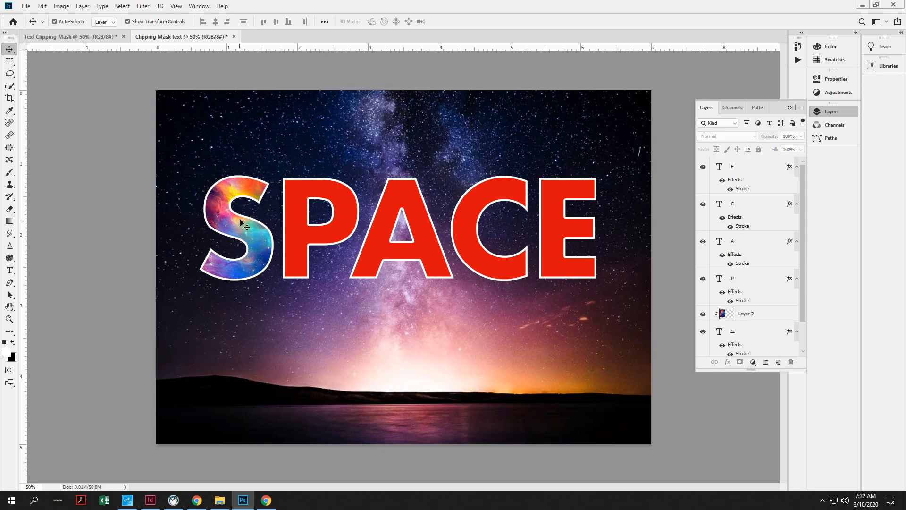
key("alt+Tab")
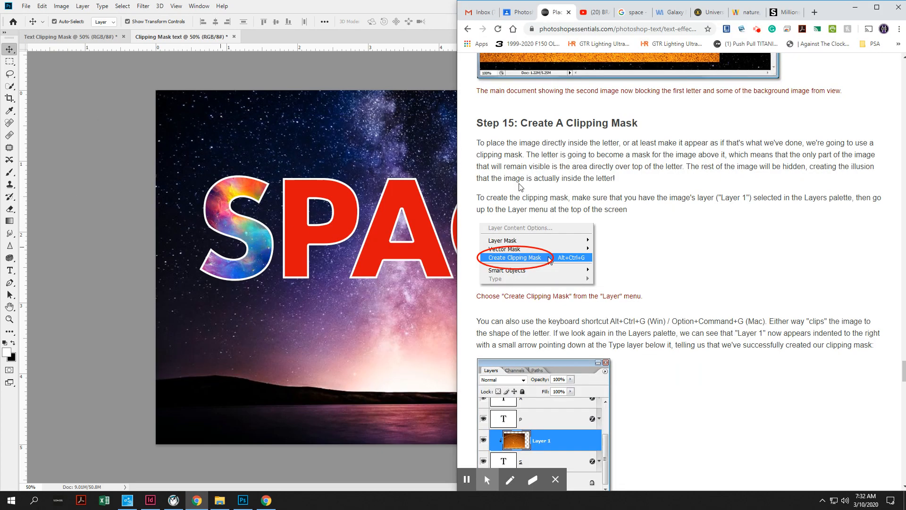
scroll(521, 187, "down", 15)
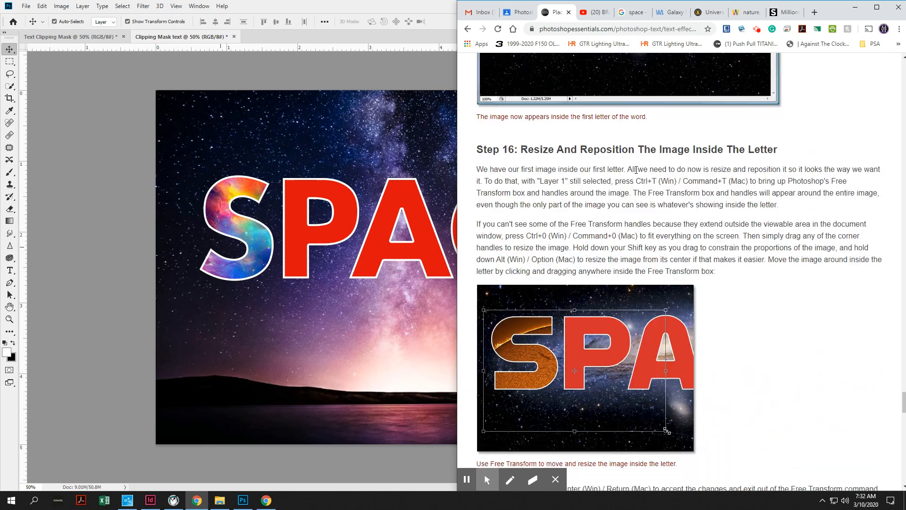
scroll(636, 171, "down", 20)
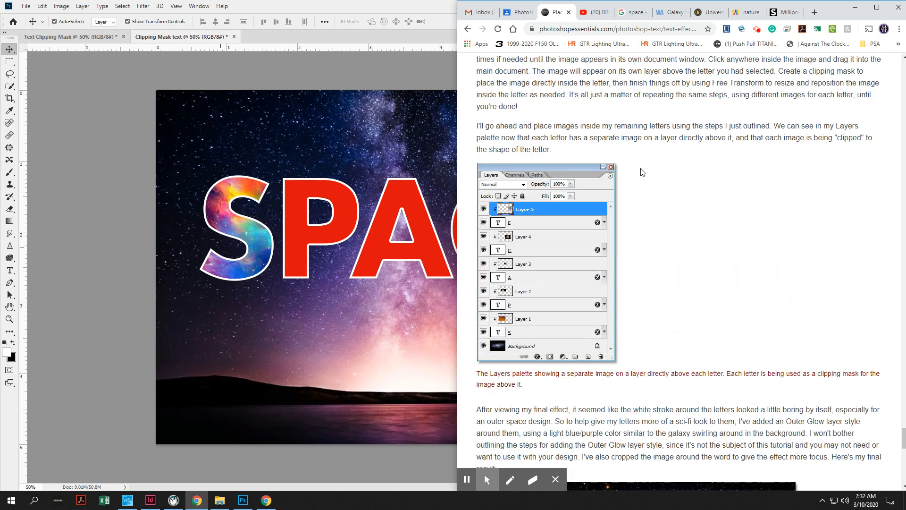
- Compare the tutorial's final SPACE result in the browser with the current Clipping Mask text document in Photoshop
scroll(634, 165, "down", 4)
key("alt+Tab")
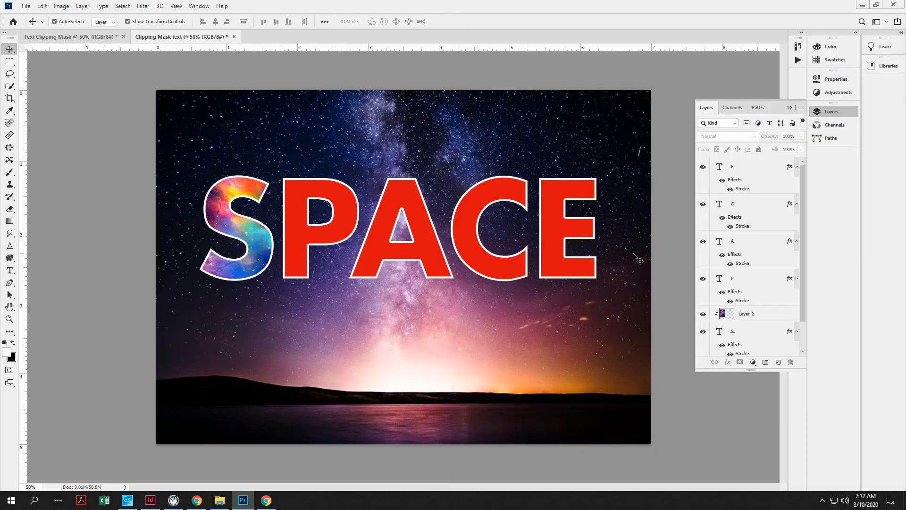
key("alt+Tab")
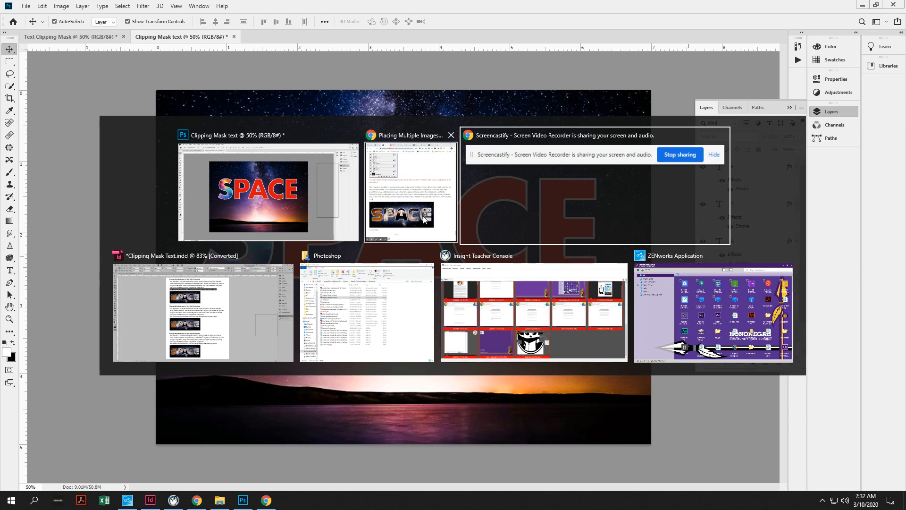
left_click(411, 185)
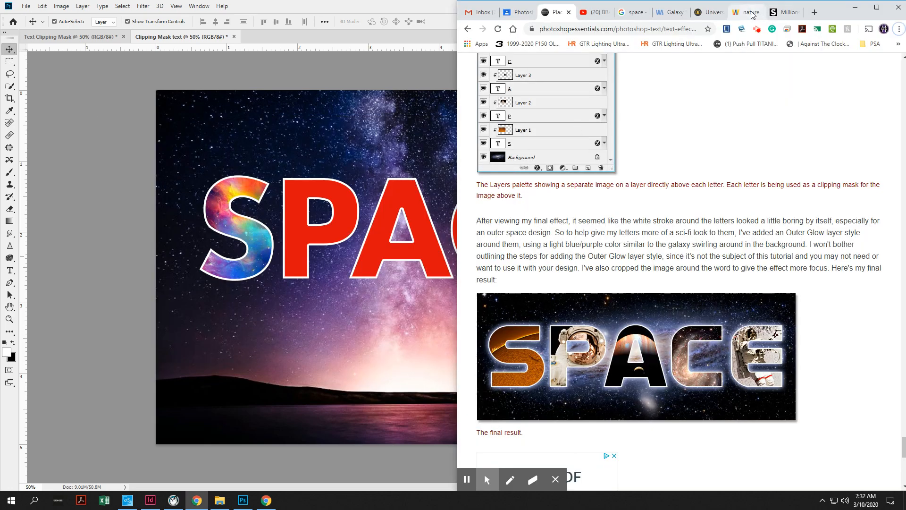
- Find the Galaxy wallpaper iphone picture in the browser's space image results, copy it, and paste it into the Clipping Mask text document in Photoshop
left_click(711, 17)
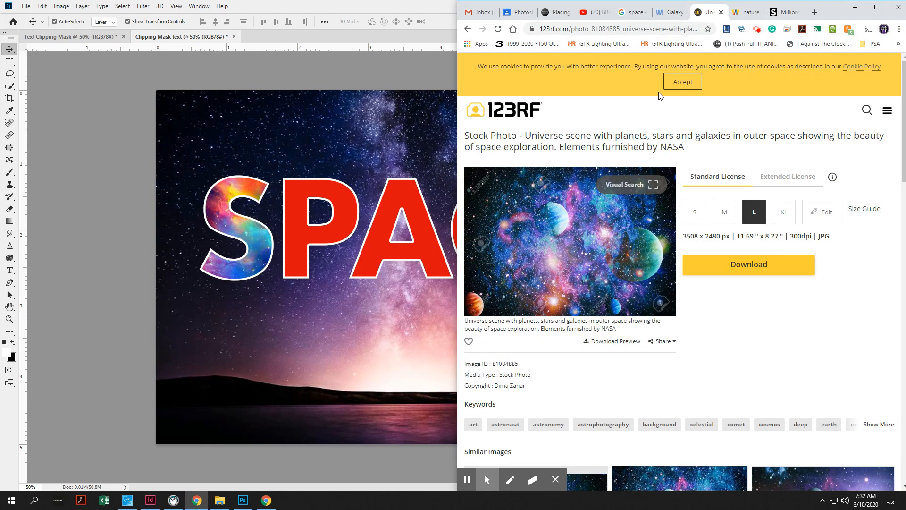
scroll(647, 132, "down", 5)
left_click(669, 12)
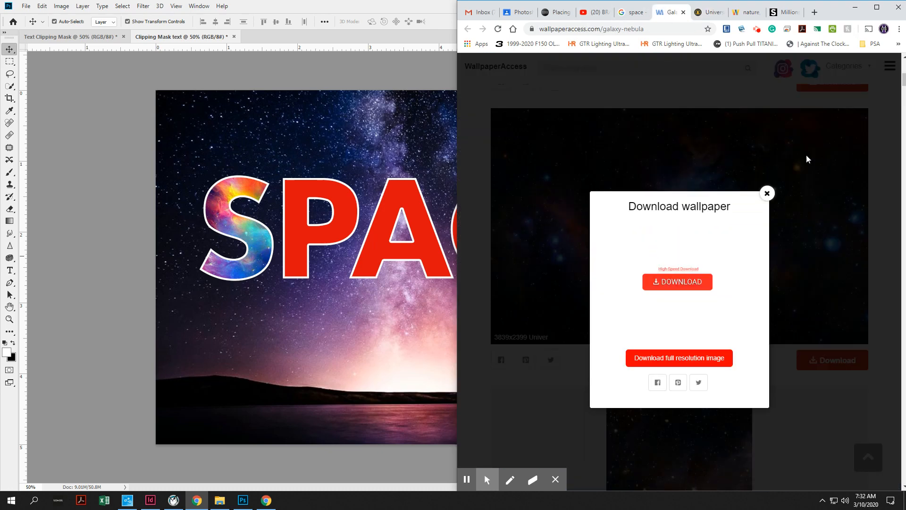
left_click(633, 12)
scroll(644, 188, "down", 5)
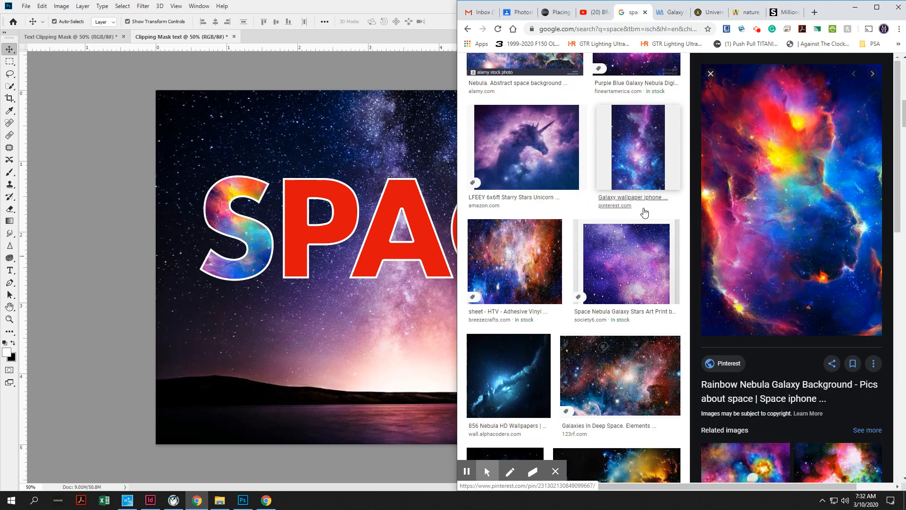
left_click(645, 146)
left_click_drag(812, 200, 281, 224)
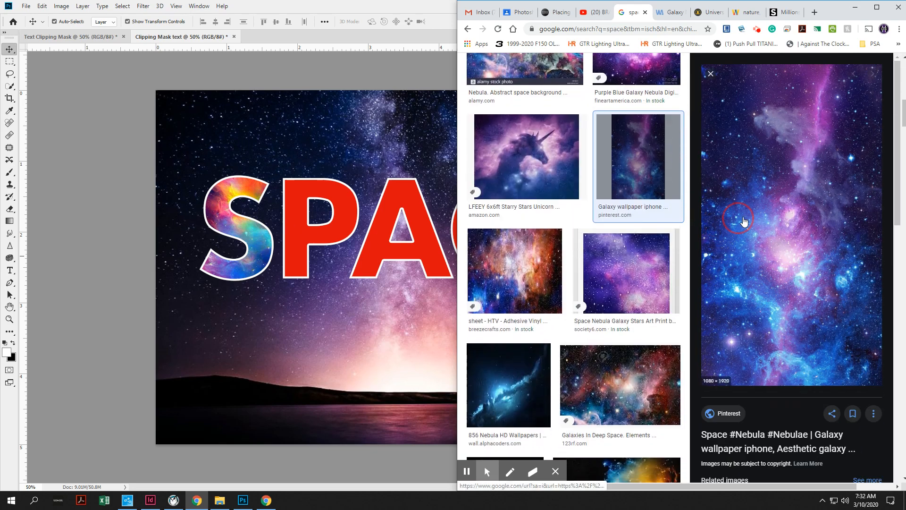
right_click(745, 216)
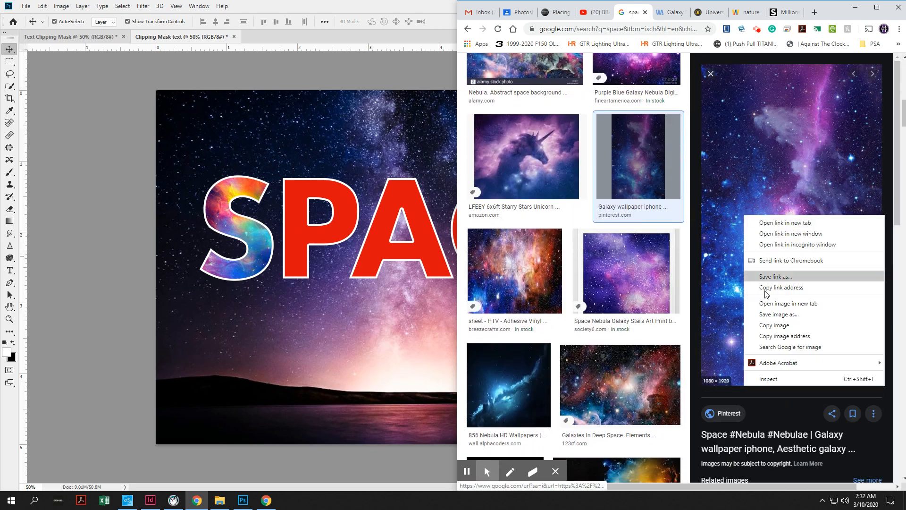
left_click(770, 325)
left_click(308, 105)
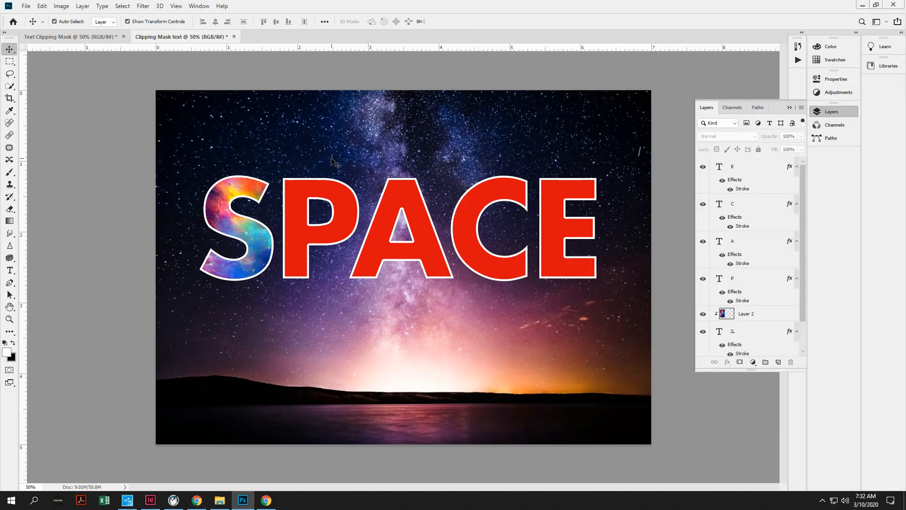
key("ctrl+v")
- Place the pasted purple-blue galaxy layer directly above the P layer, with its picture over that letter, and clip it to the P
left_click_drag(739, 168, 751, 278)
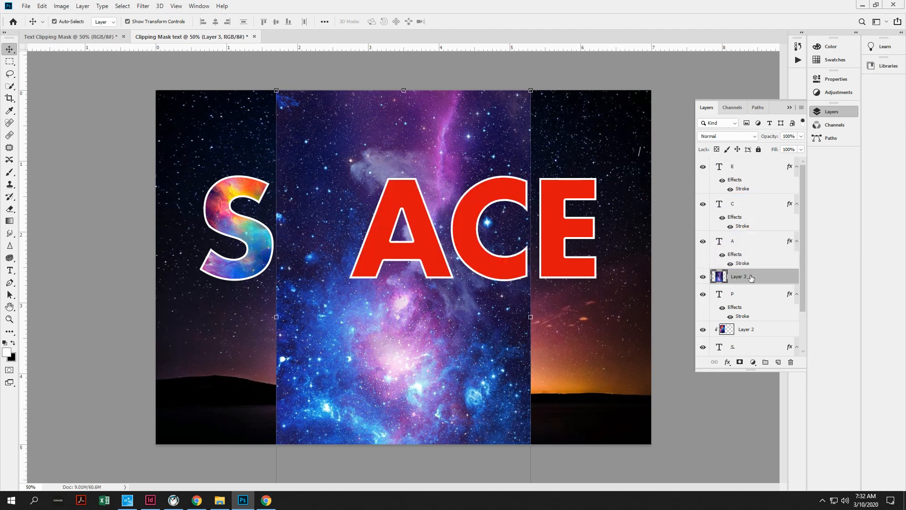
left_click_drag(421, 368, 357, 242)
right_click(768, 277)
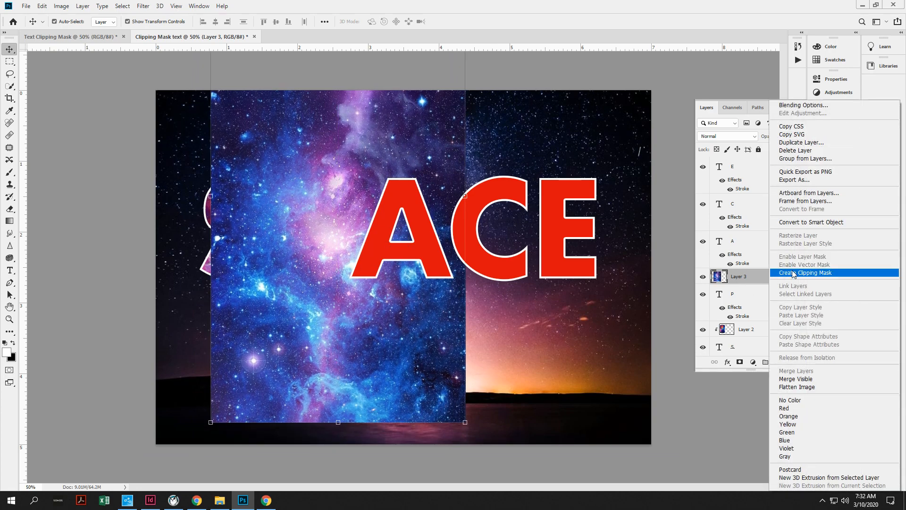
left_click(792, 274)
- Copy the Rainbow Galaxy Nebula picture from the browser's image results and paste it into the Photoshop document
key("alt+Tab")
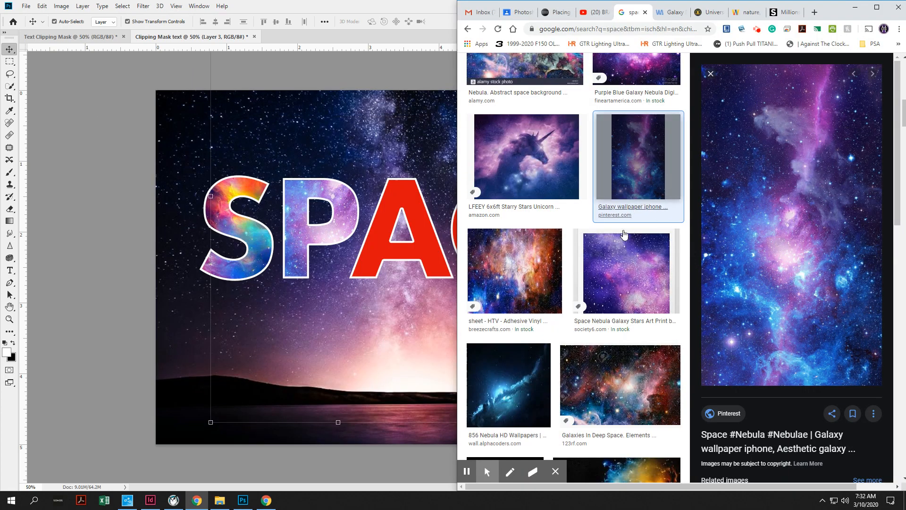
scroll(518, 175, "down", 3)
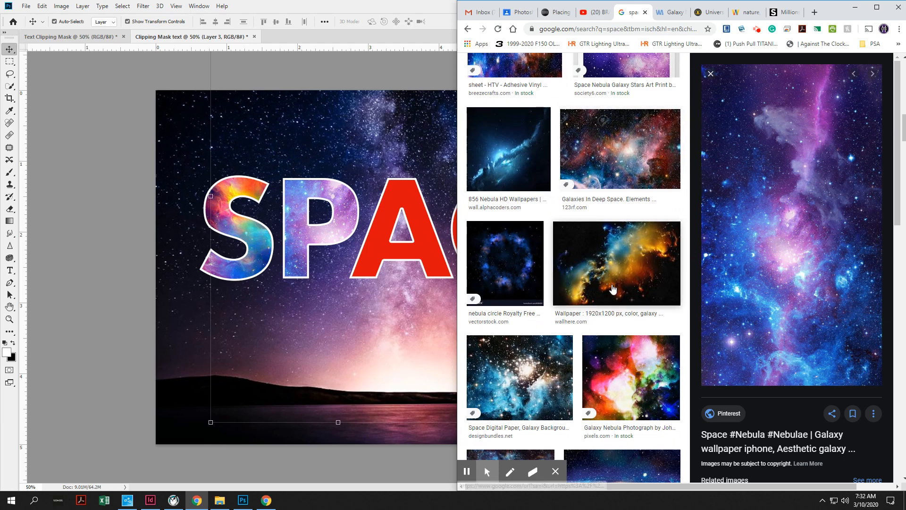
left_click(628, 386)
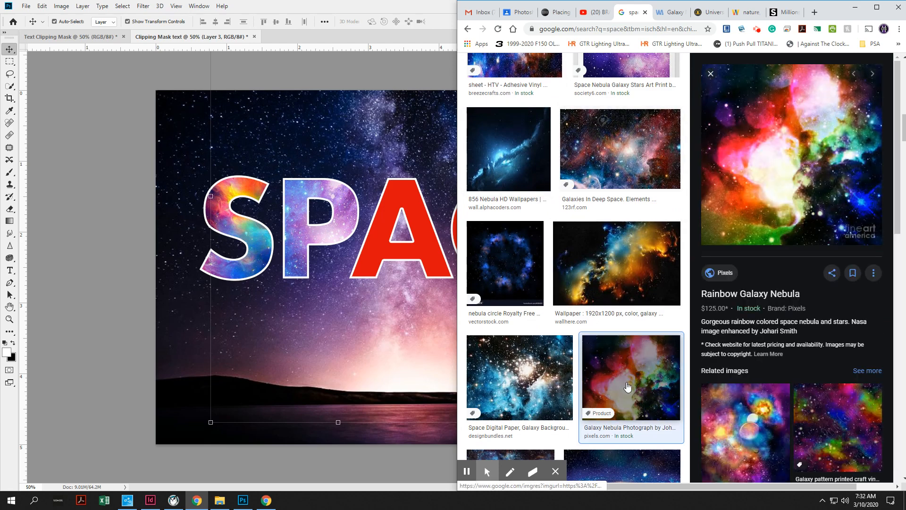
right_click(814, 170)
left_click(811, 263)
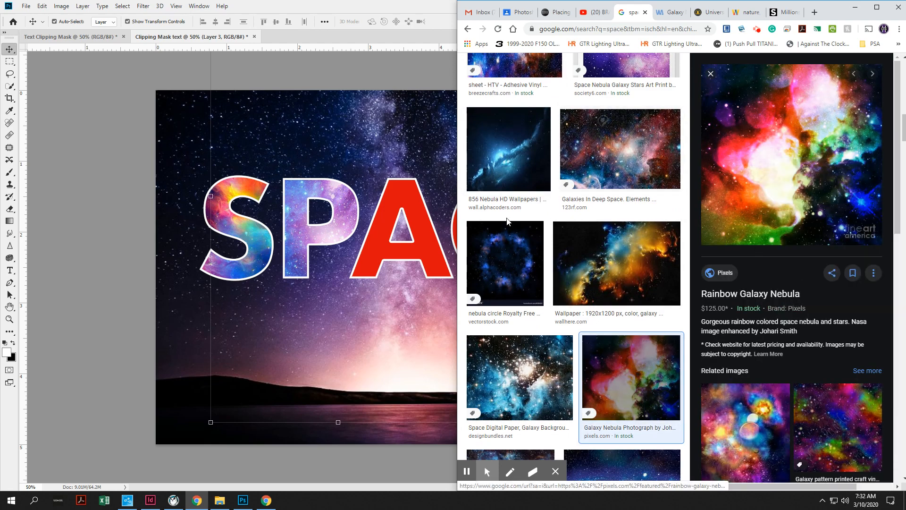
left_click(72, 211)
key("ctrl+v")
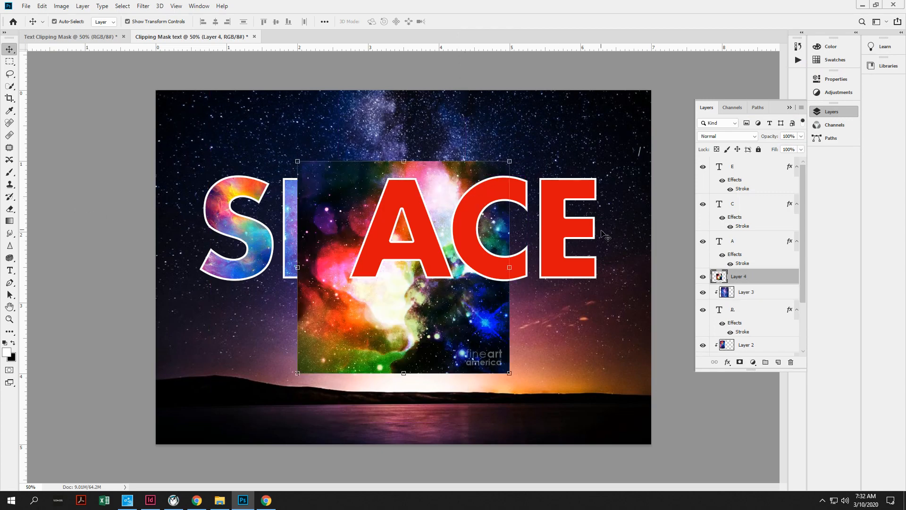
- Place the rainbow nebula layer directly above the A layer and create a clipping mask onto that letter
left_click_drag(778, 277, 753, 241)
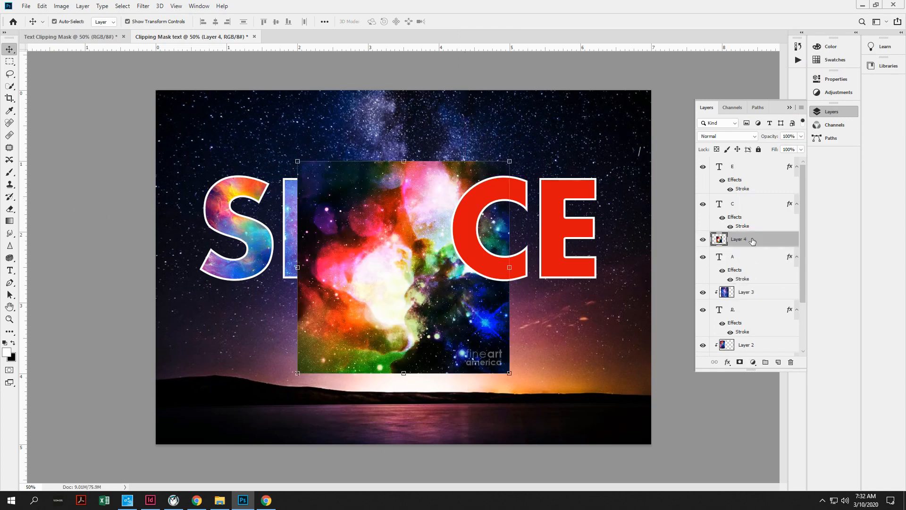
right_click(744, 242)
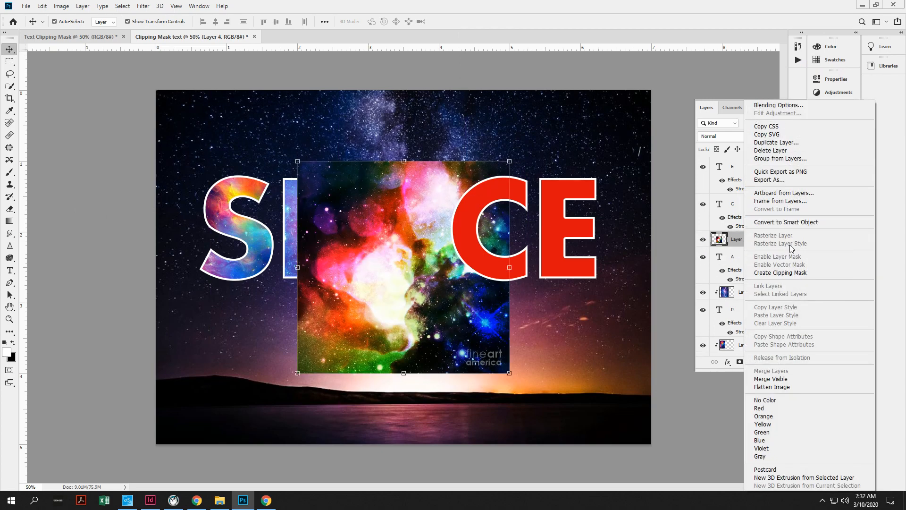
left_click(782, 272)
- Copy the 20 Blue Nebula Images picture from the browser's image results and paste it into the Photoshop document
key("alt+Tab")
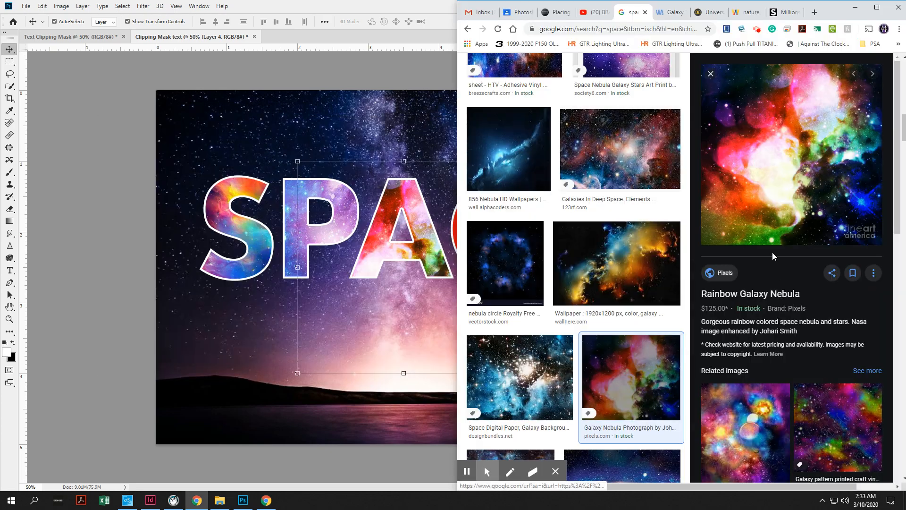
scroll(565, 276, "down", 5)
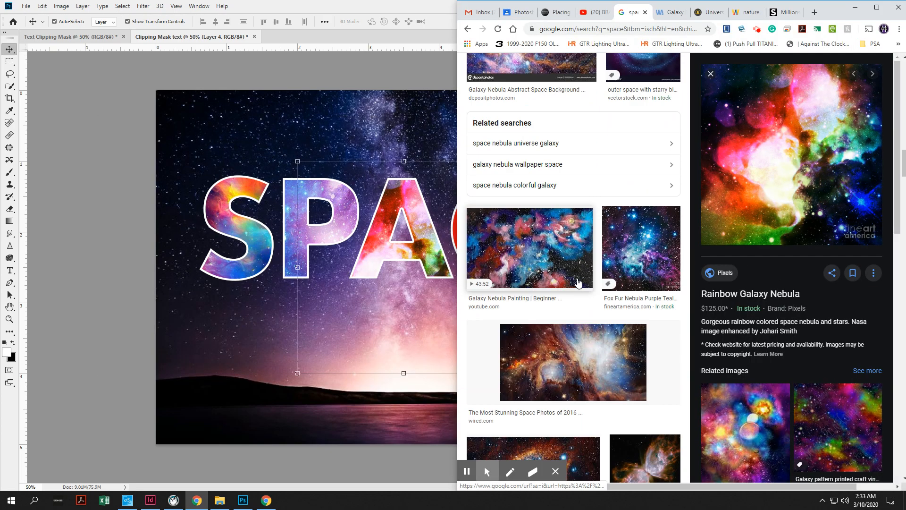
scroll(579, 282, "down", 15)
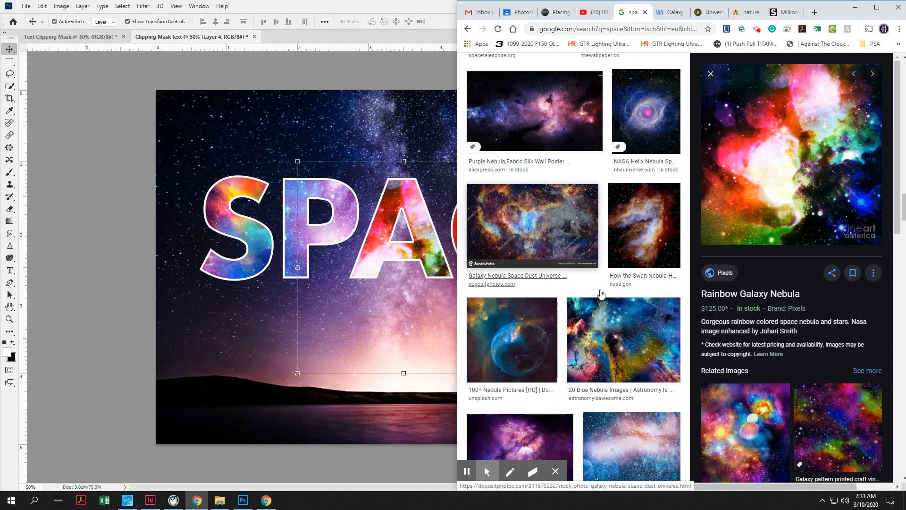
right_click(643, 339)
left_click(624, 348)
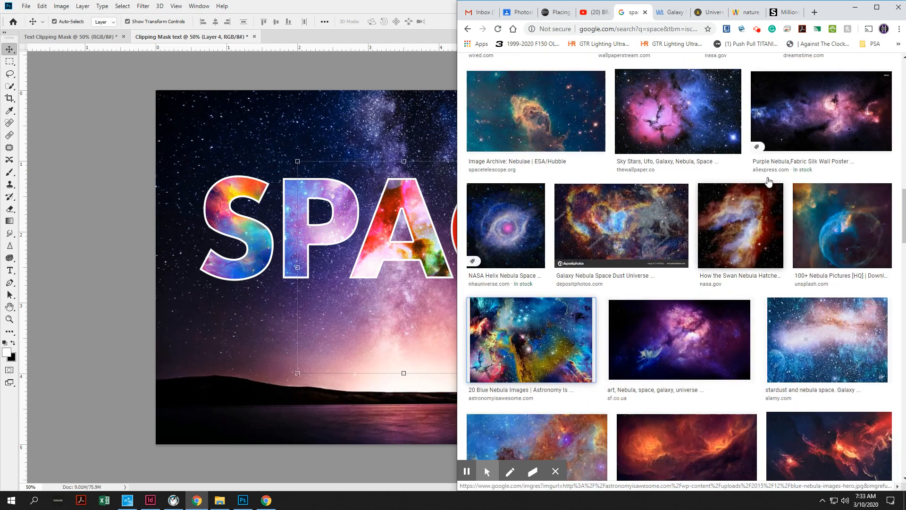
left_click(575, 337)
right_click(764, 113)
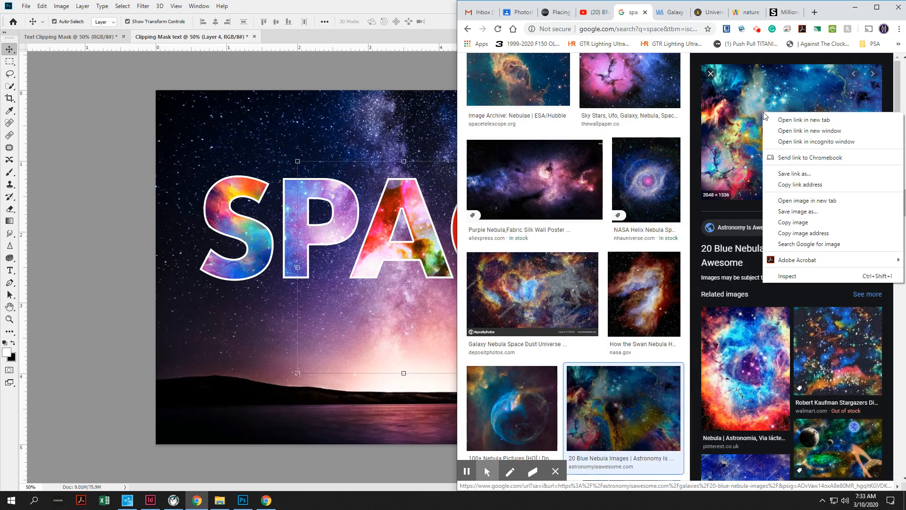
left_click(811, 222)
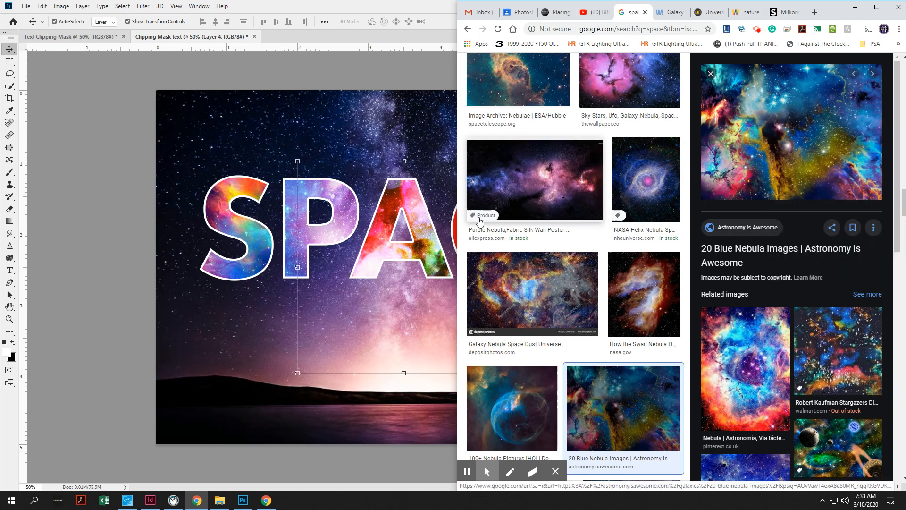
left_click(400, 222)
key("ctrl+v")
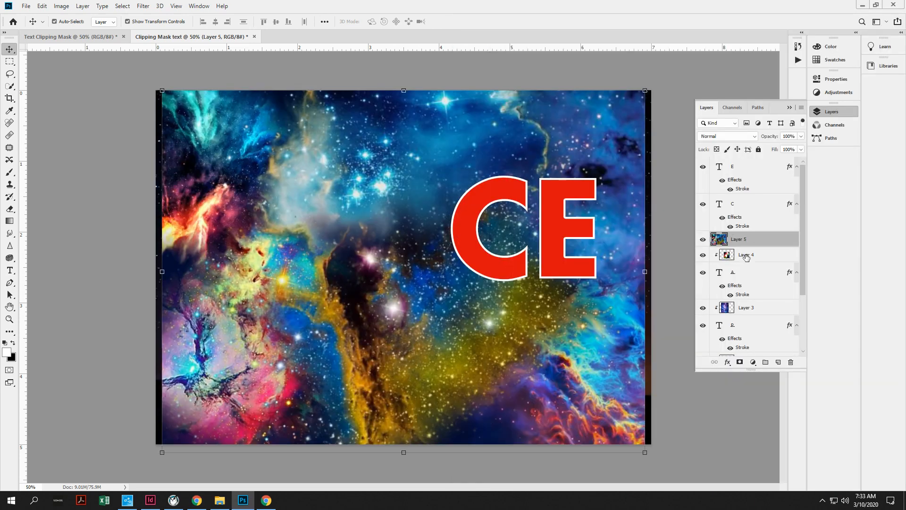
- Place the blue nebula layer above the C layer and clip it to that letter, with its picture scaled to 44.63% over the C
left_click_drag(747, 237, 746, 207)
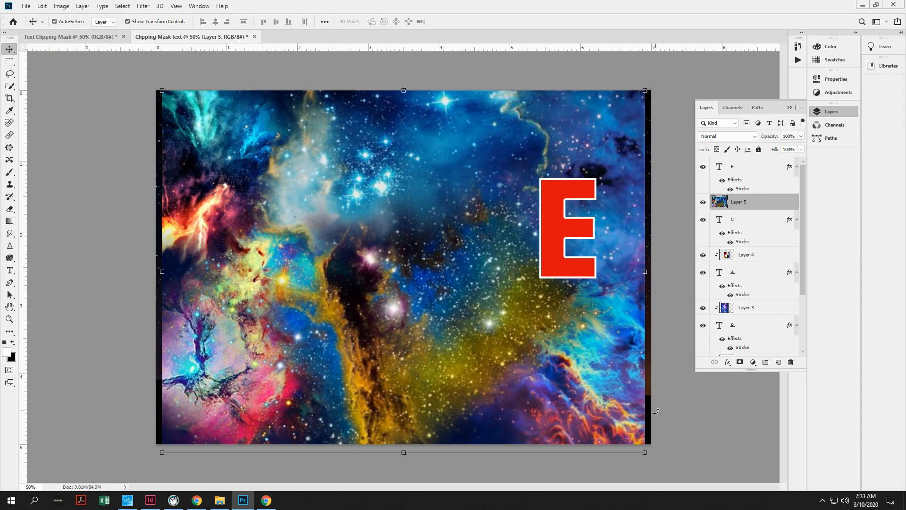
left_click_drag(644, 453, 377, 253)
left_click_drag(271, 222, 521, 279)
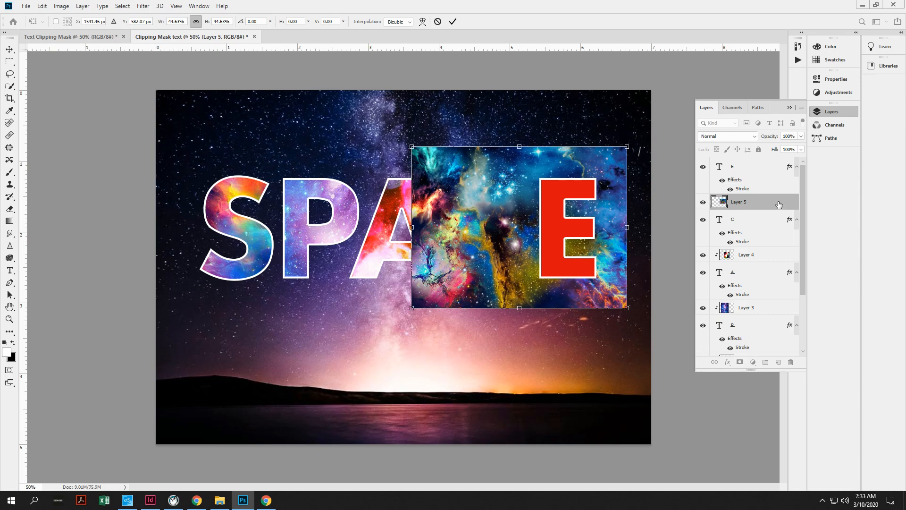
key("Return")
right_click(763, 203)
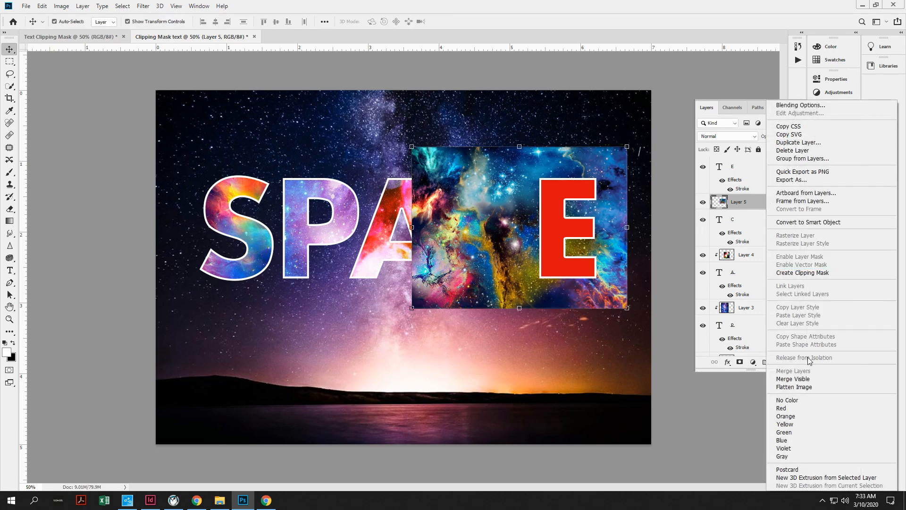
left_click(824, 272)
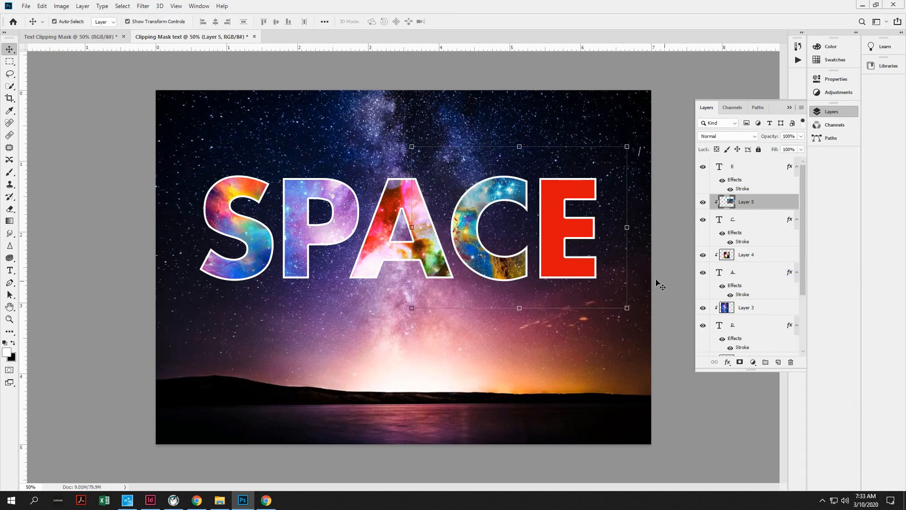
- Copy the Nebula and Stars picture from the browser's image results and paste it into the Photoshop document
key("alt+Tab")
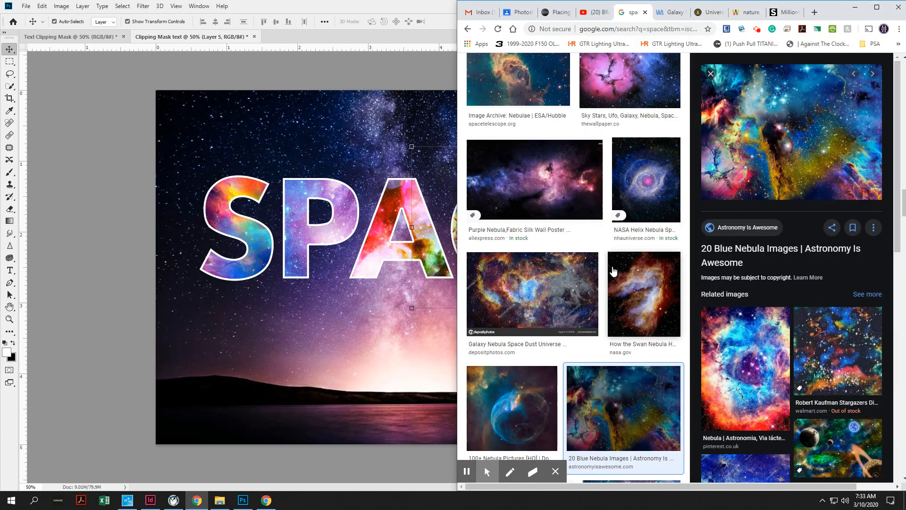
scroll(623, 272, "down", 5)
scroll(623, 272, "down", 9)
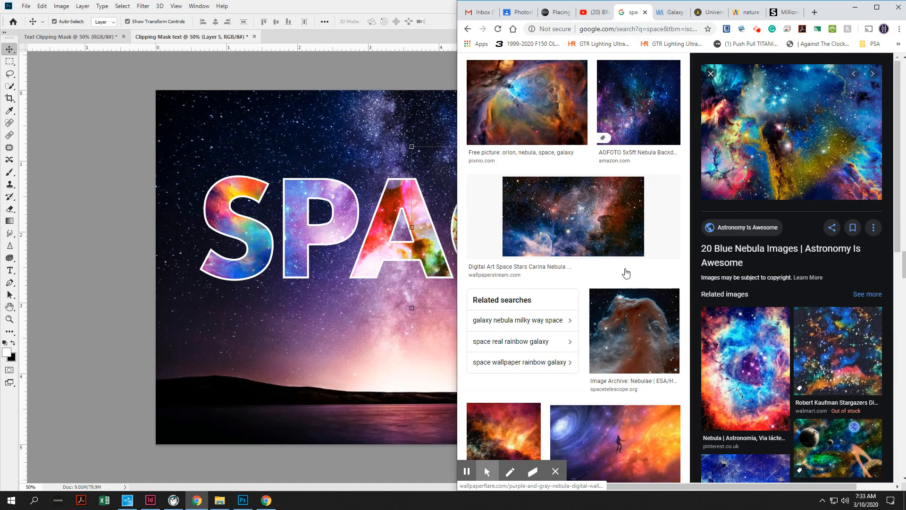
left_click(515, 215)
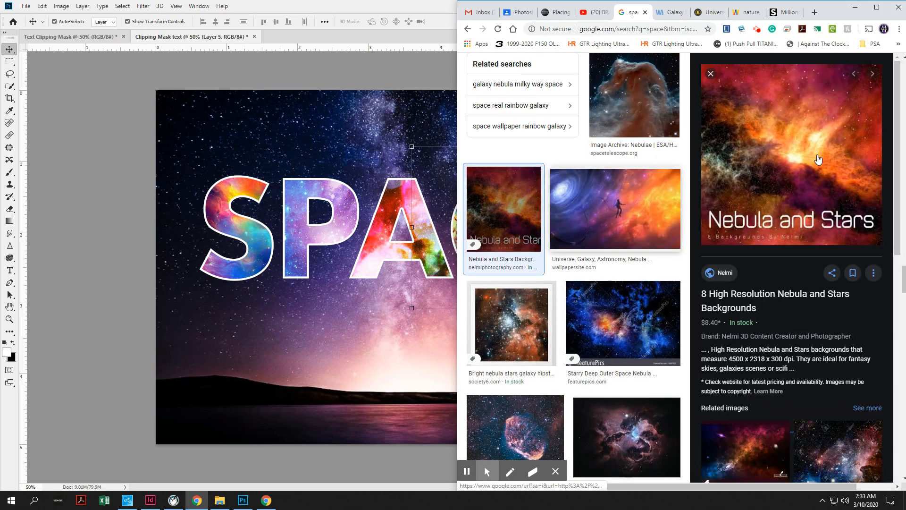
right_click(765, 138)
left_click(815, 245)
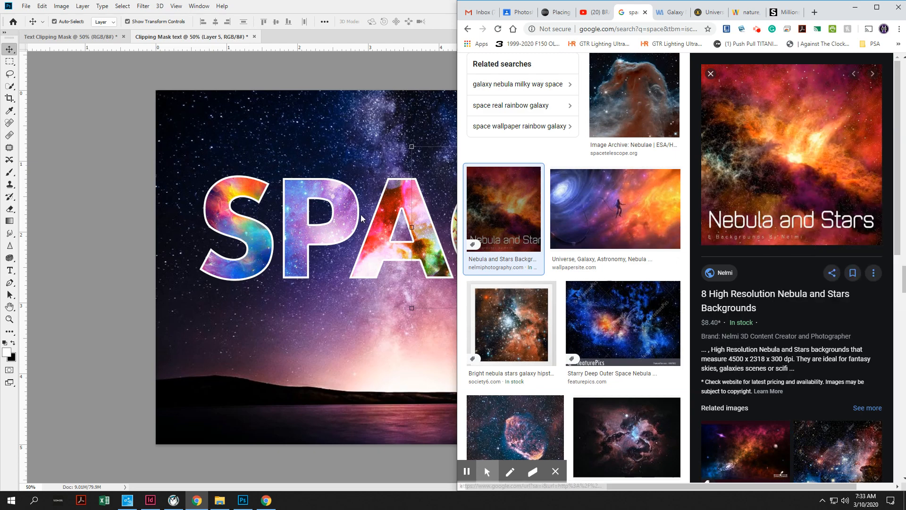
key("alt+Tab")
key("ctrl+v")
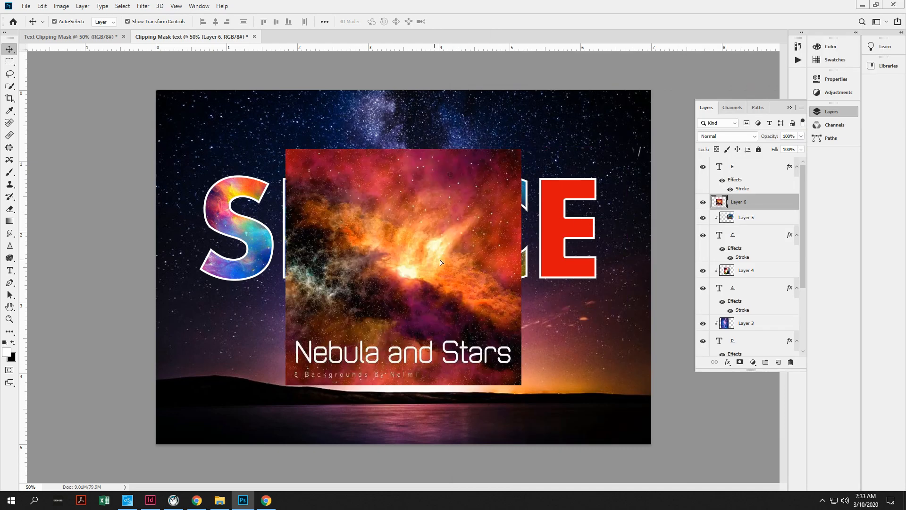
- Move the Nebula and Stars picture over the E, place its layer directly above the E layer and clip it to that letter
left_click_drag(440, 259, 601, 227)
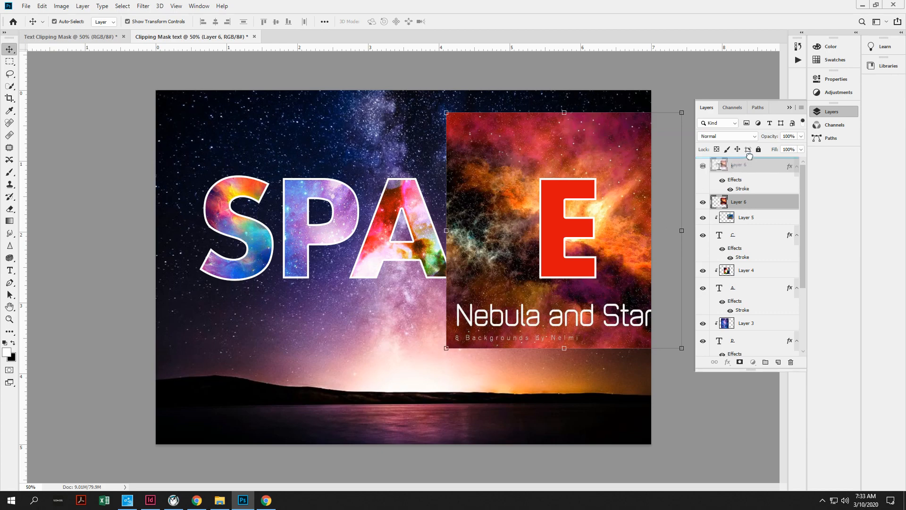
left_click_drag(753, 201, 753, 163)
right_click(618, 196)
right_click(758, 165)
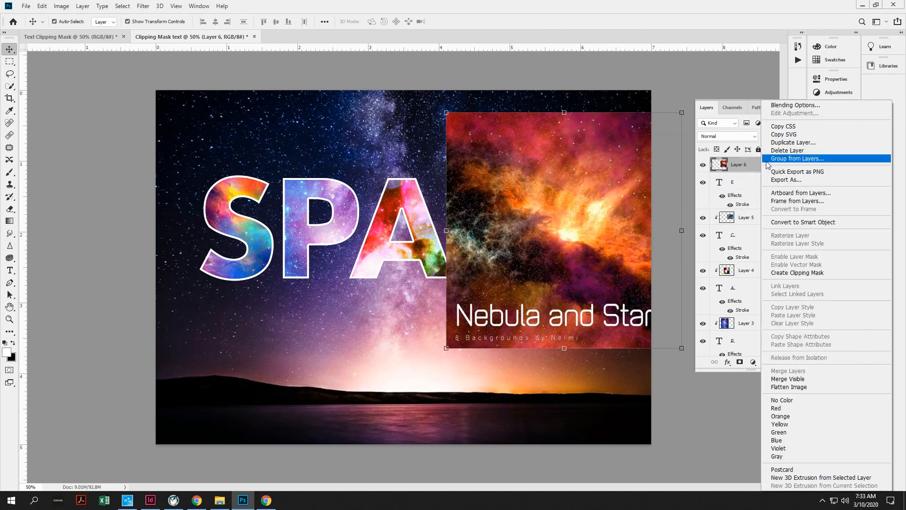
left_click(803, 273)
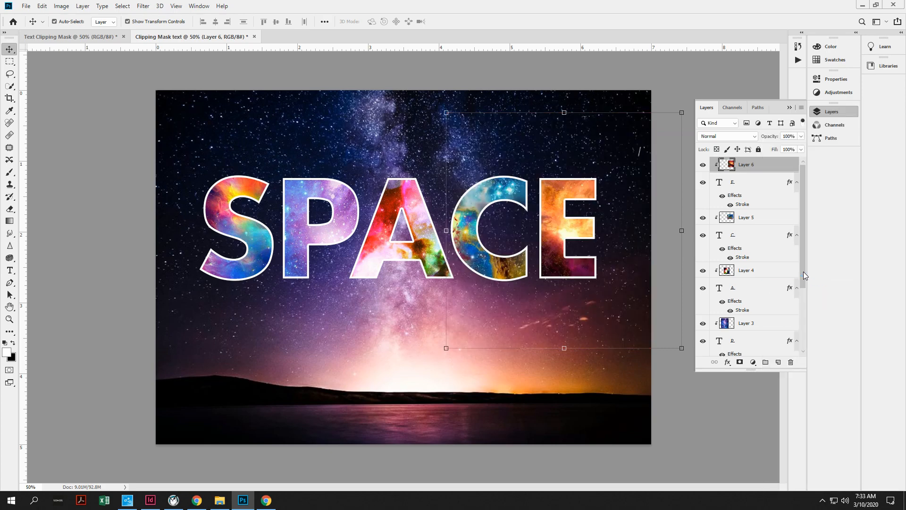
- Switch to the browser's Photoshop Essentials tutorial, examine its final SPACE result and Outer Glow note, and return to Photoshop
key("alt+Tab")
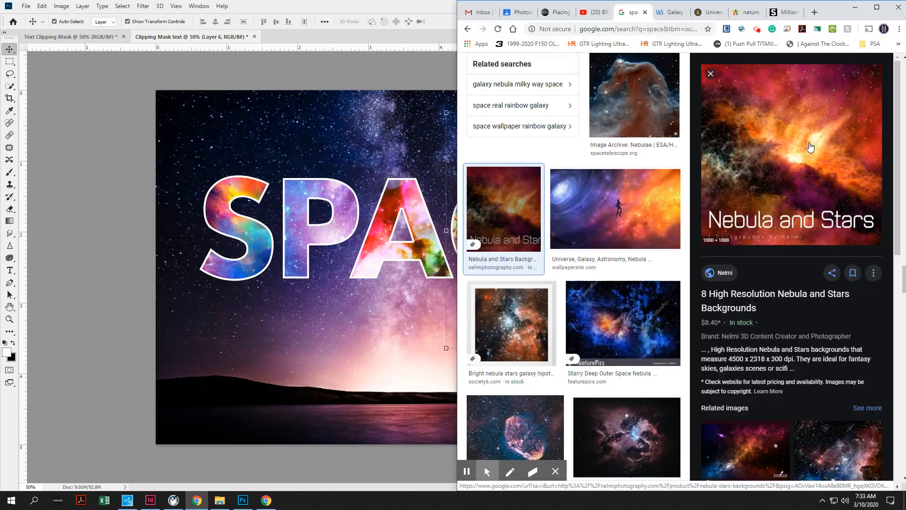
left_click(548, 14)
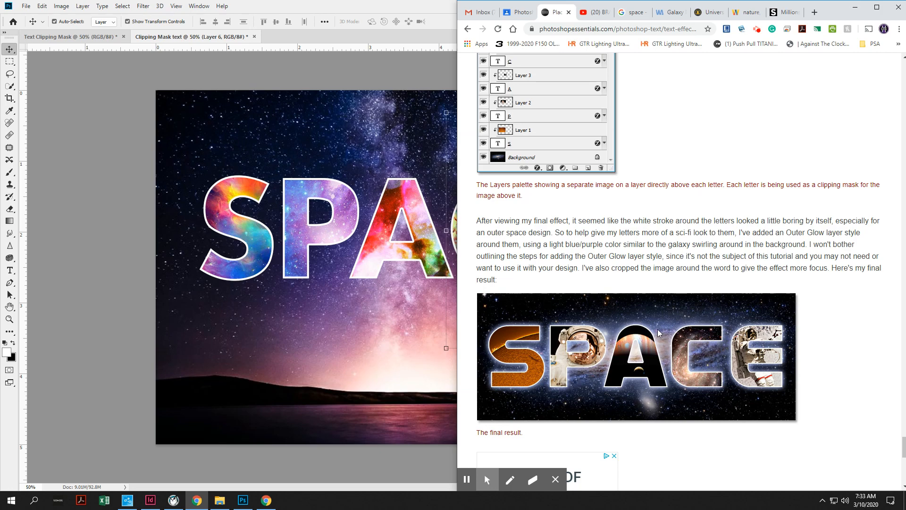
scroll(672, 327, "down", 9)
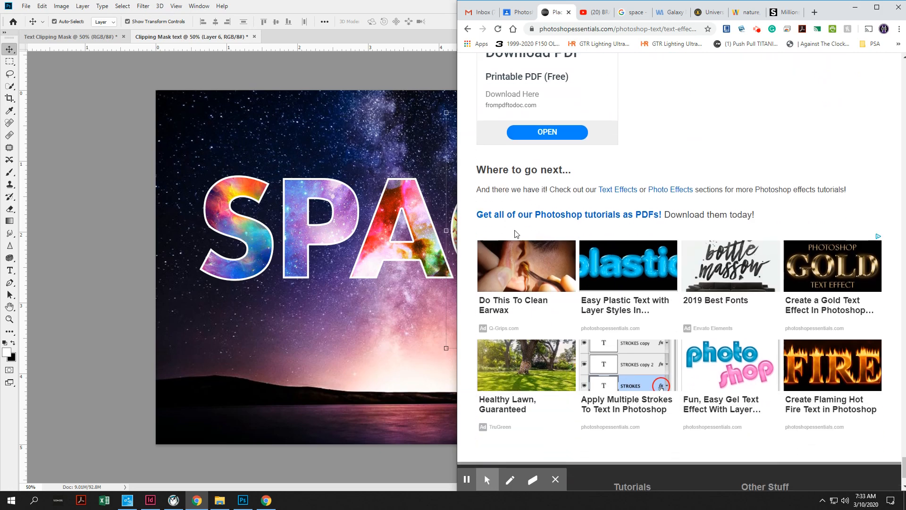
left_click(324, 74)
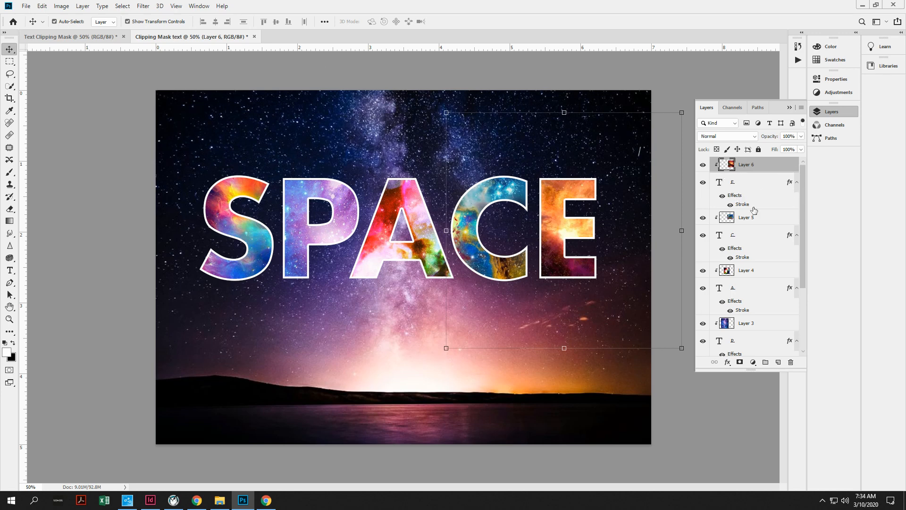
- Add an Outer Glow to the S text layer with opacity 21%, spread 16% and size 76 px
scroll(755, 304, "down", 3)
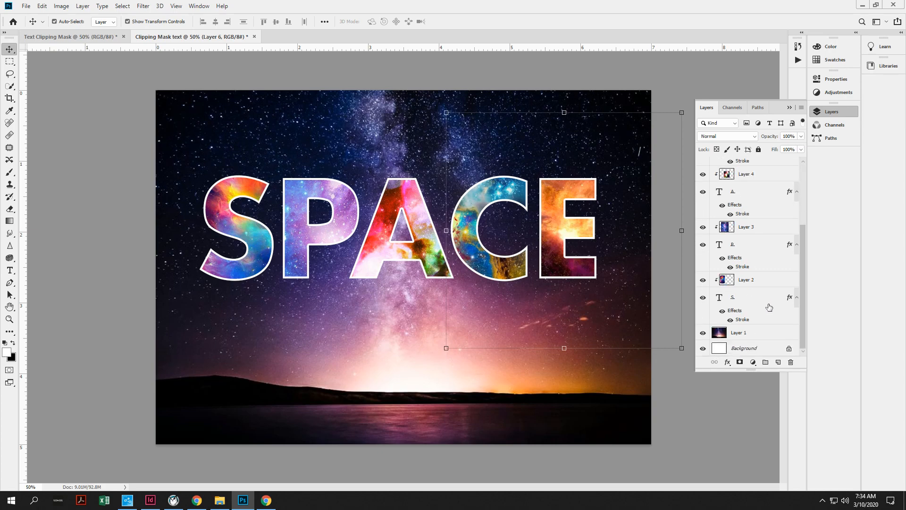
left_click(737, 313)
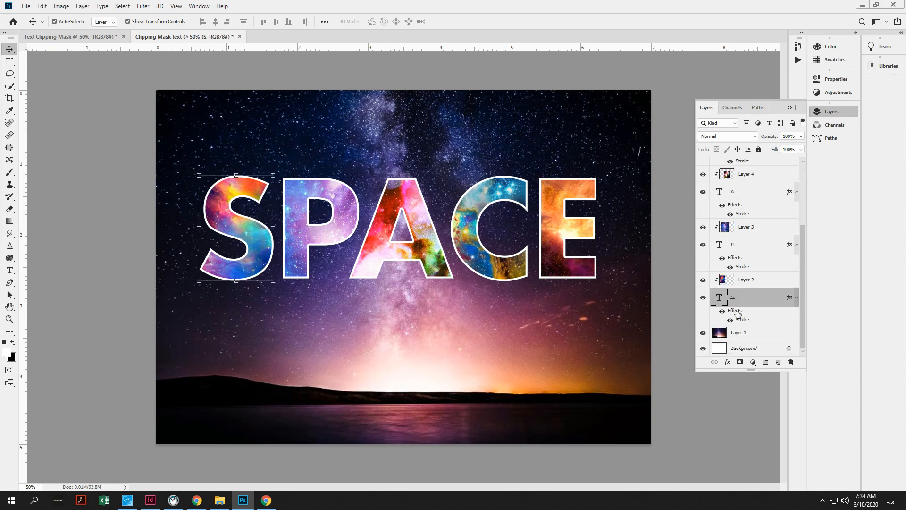
double_click(738, 313)
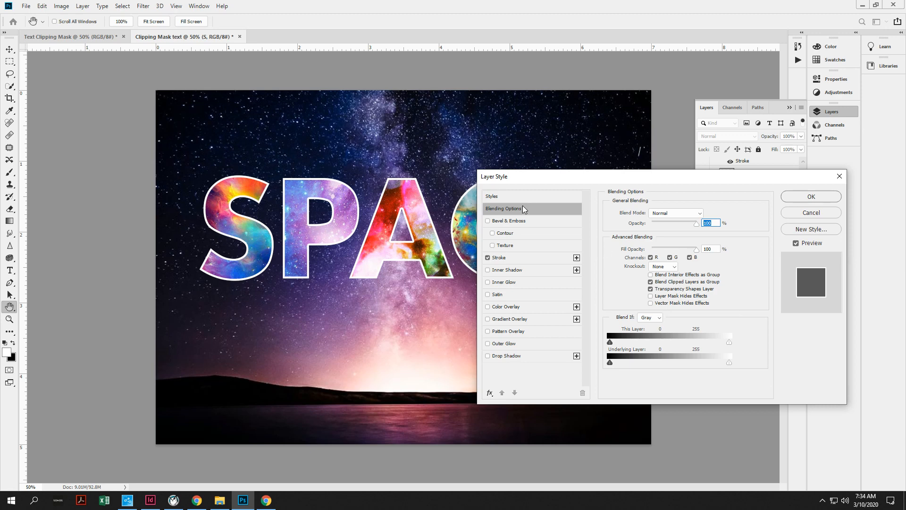
left_click(488, 344)
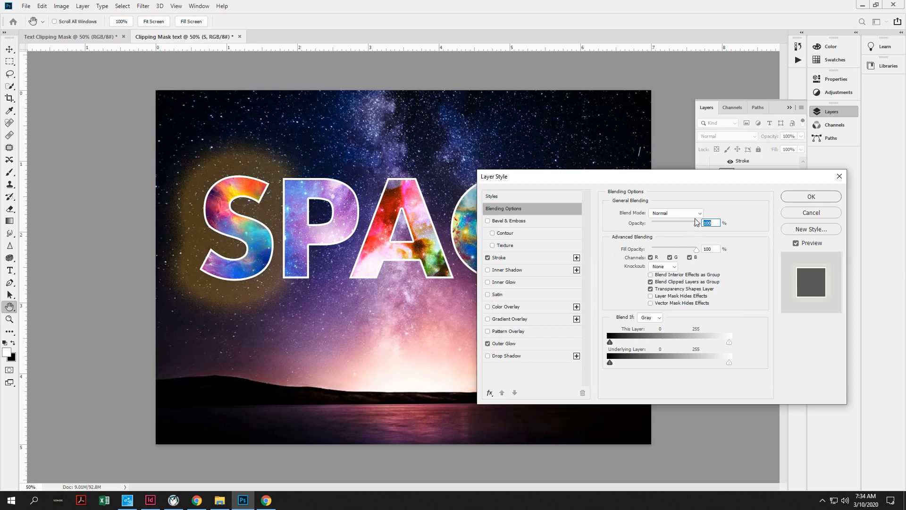
left_click(545, 342)
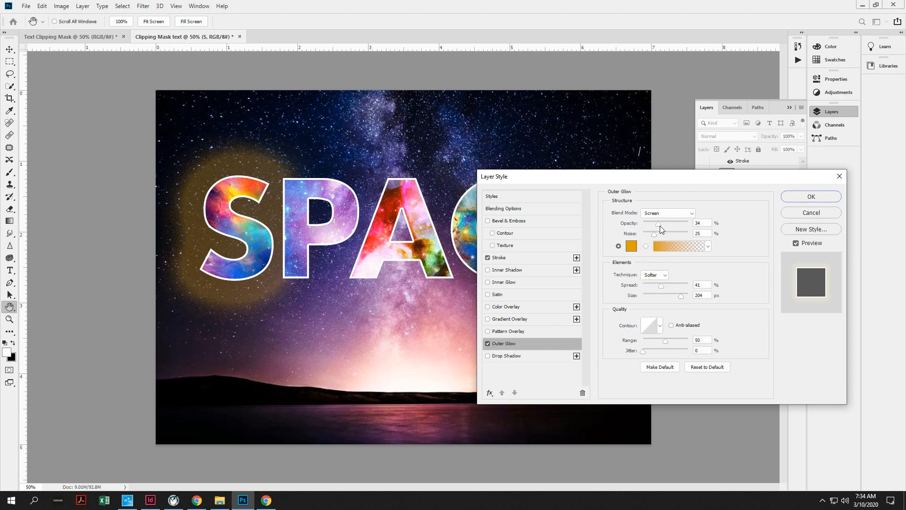
left_click_drag(659, 224, 653, 225)
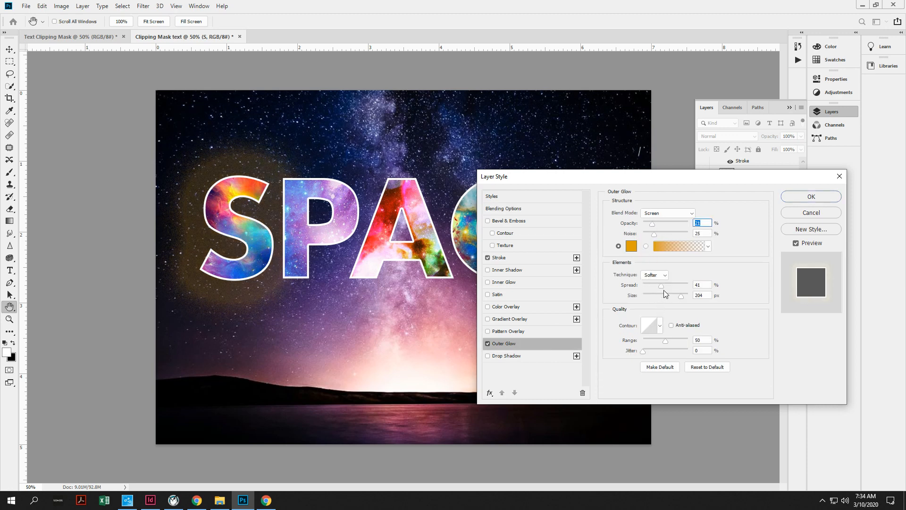
left_click_drag(660, 285, 659, 296)
- Set the Outer Glow colour of the S to muted mauve a67696
left_click(630, 247)
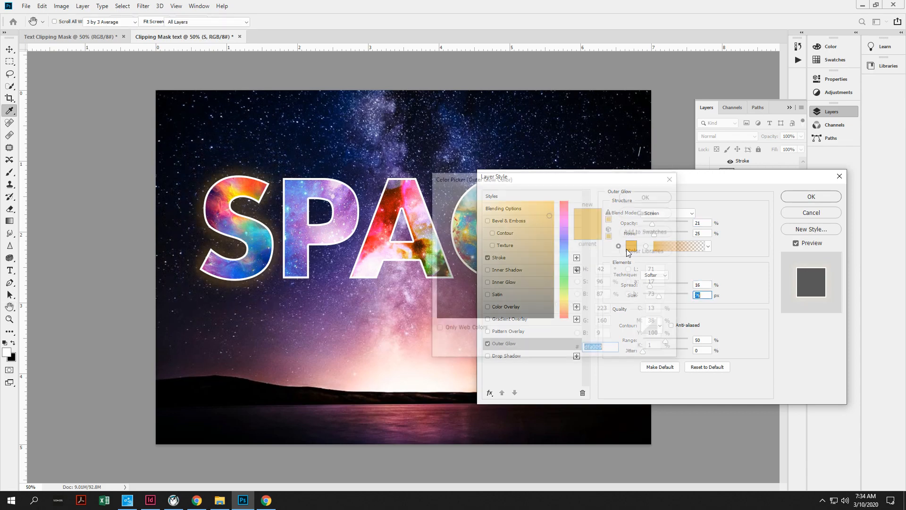
left_click(345, 343)
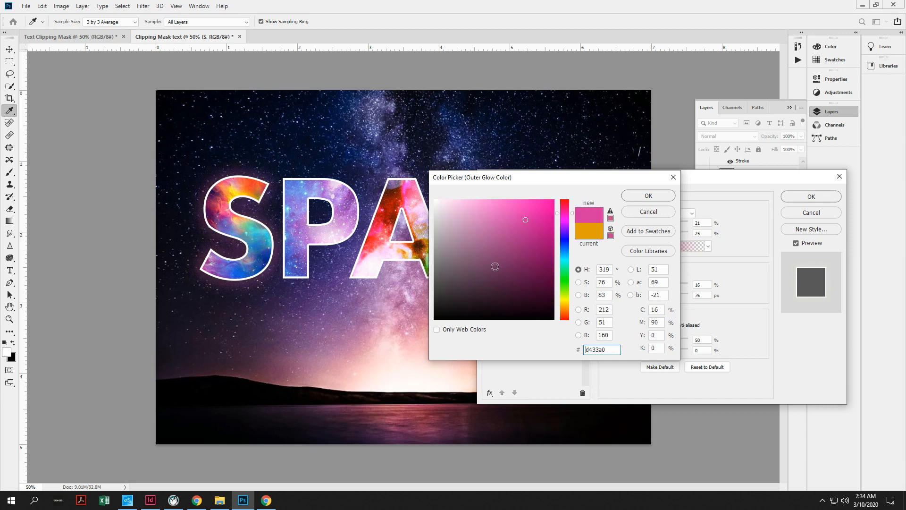
left_click(444, 258)
left_click(454, 240)
left_click(468, 241)
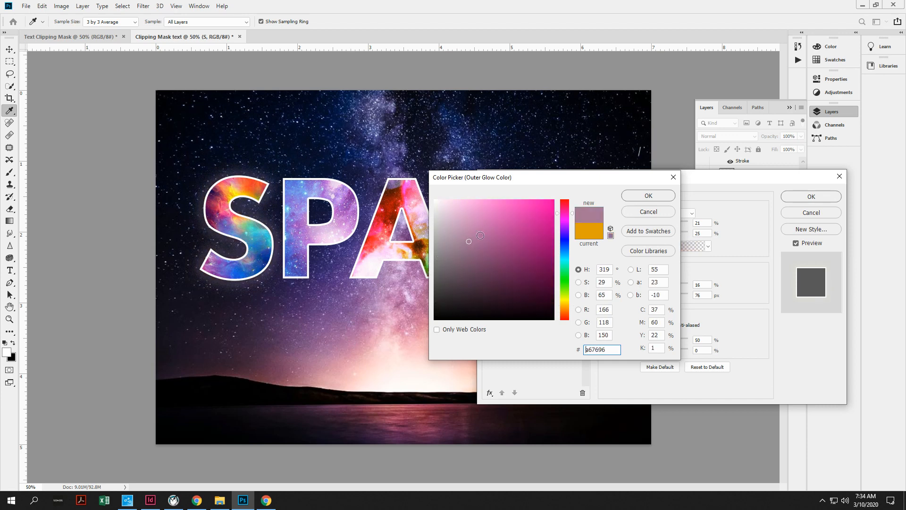
left_click(661, 196)
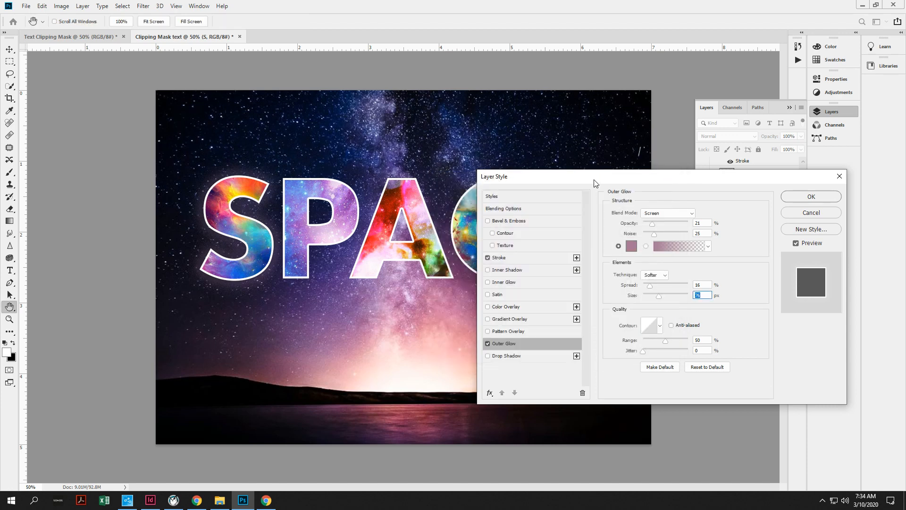
- Add Bevel & Emboss to the S with depth 501%, size 51 px and more softening, and apply the layer style
left_click(508, 223)
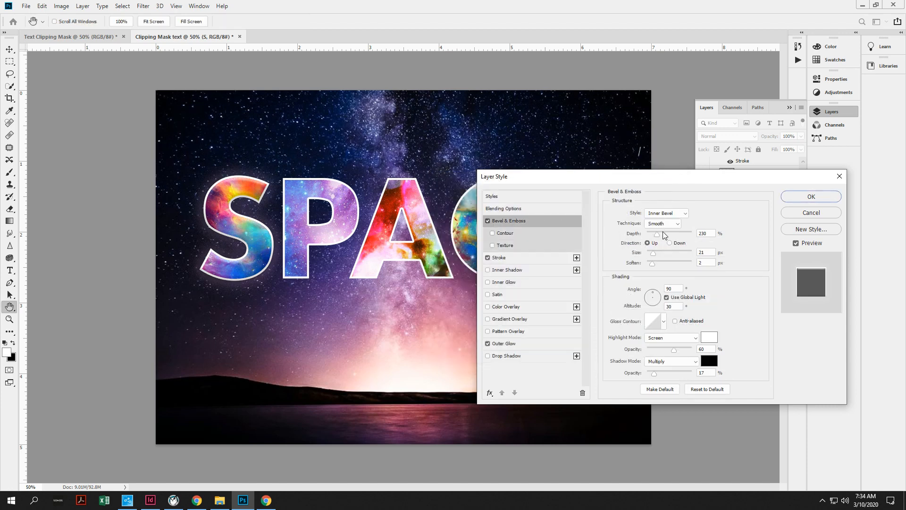
left_click_drag(664, 235, 671, 236)
left_click(658, 253)
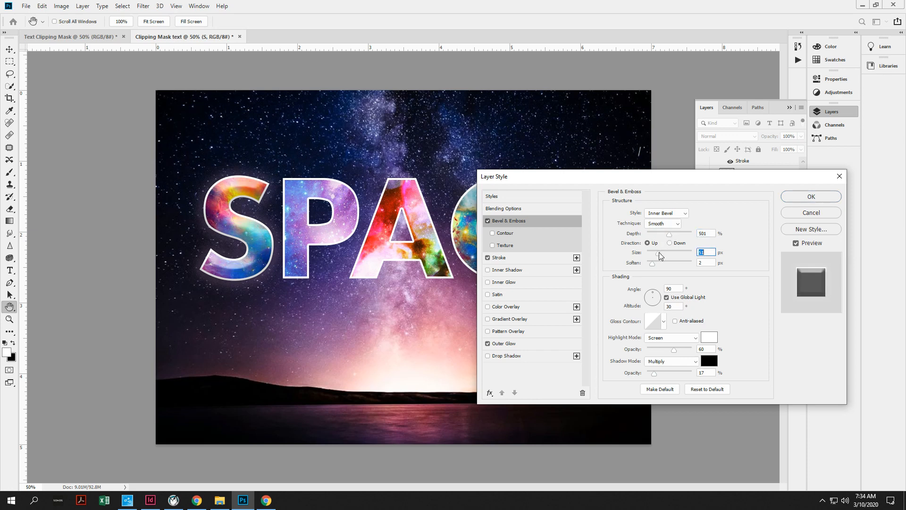
left_click(659, 263)
left_click_drag(643, 182, 708, 57)
left_click(851, 77)
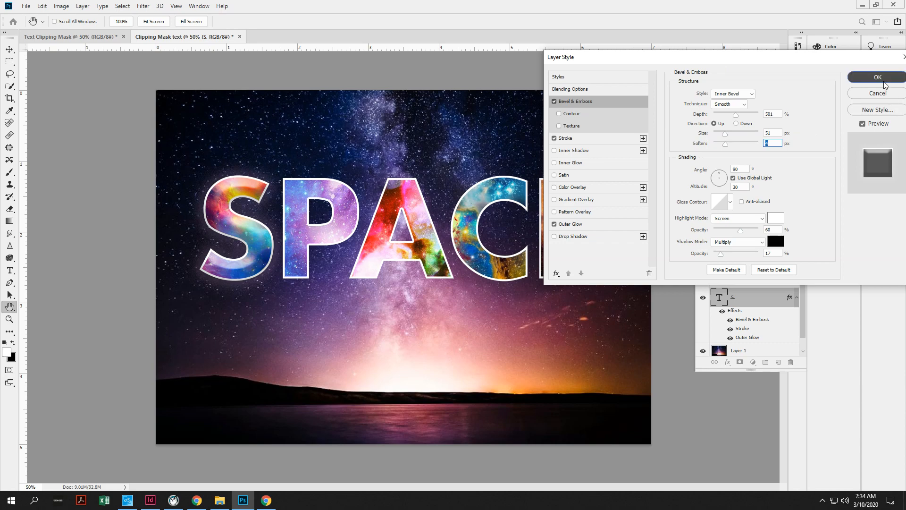
- Copy the layer style of the S text layer and paste it onto the P text layer
right_click(750, 311)
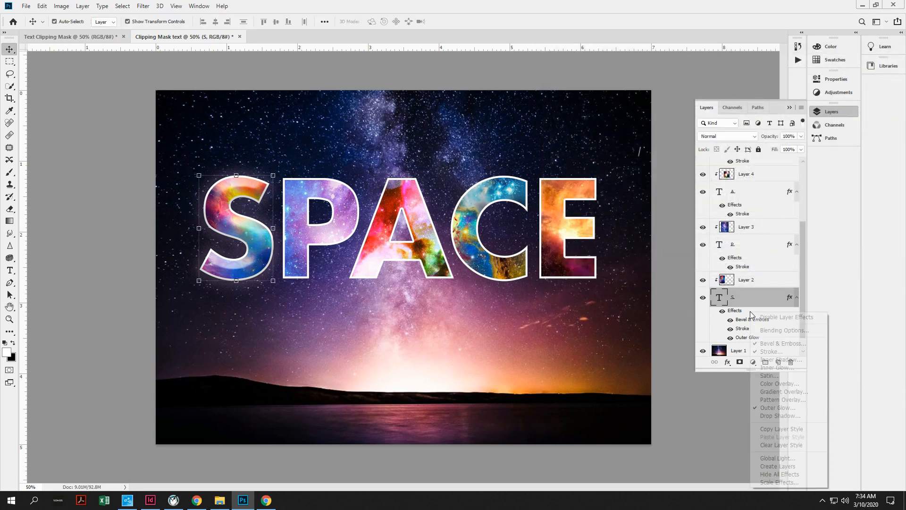
left_click(772, 429)
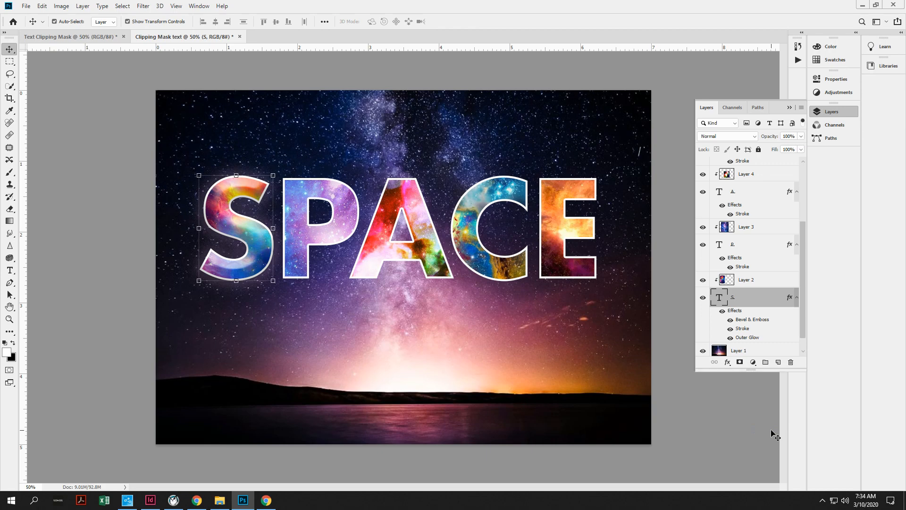
left_click(745, 244)
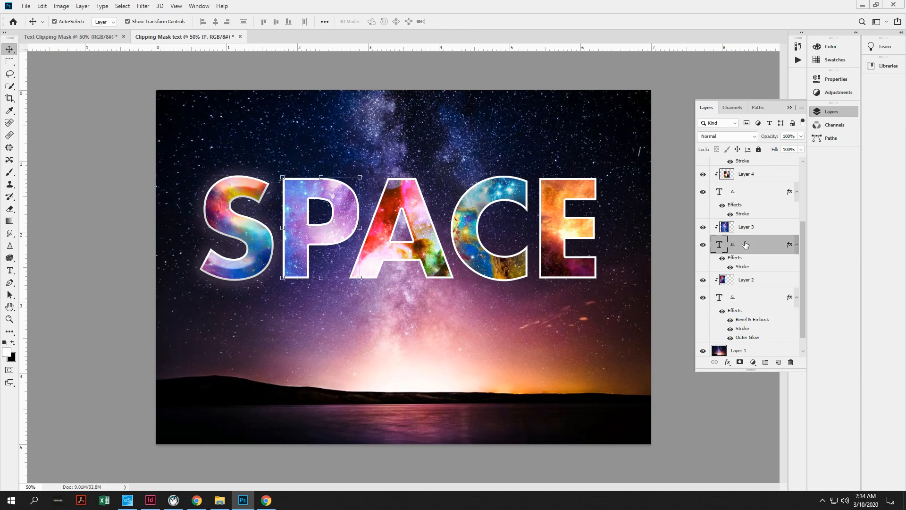
right_click(749, 246)
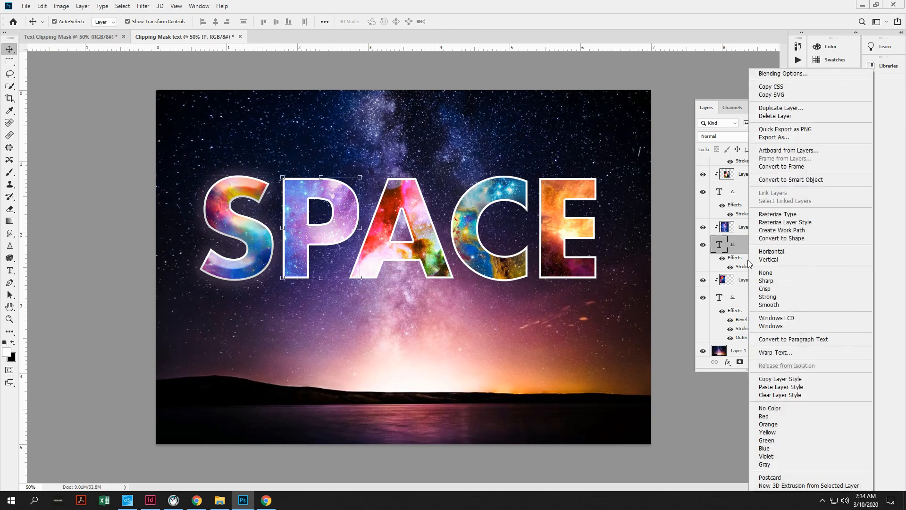
left_click(797, 387)
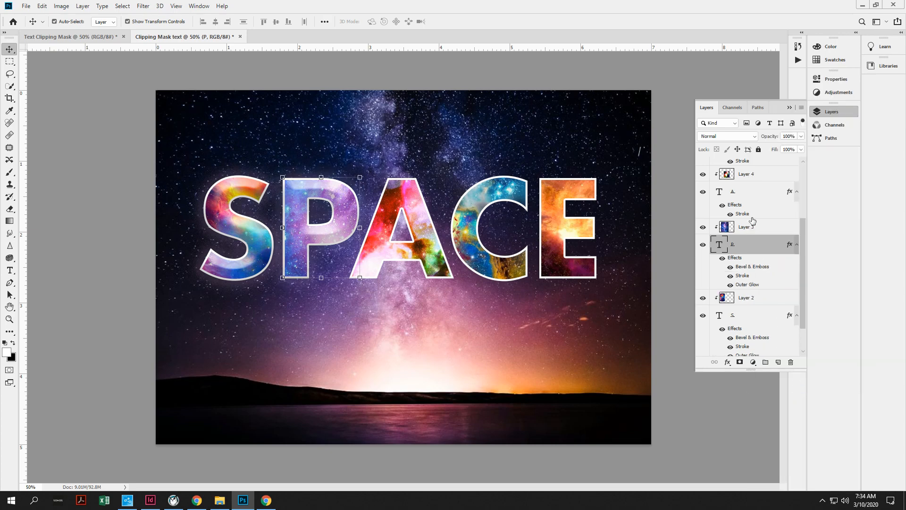
- Paste the copied layer style onto the A and C text layers
left_click(757, 191)
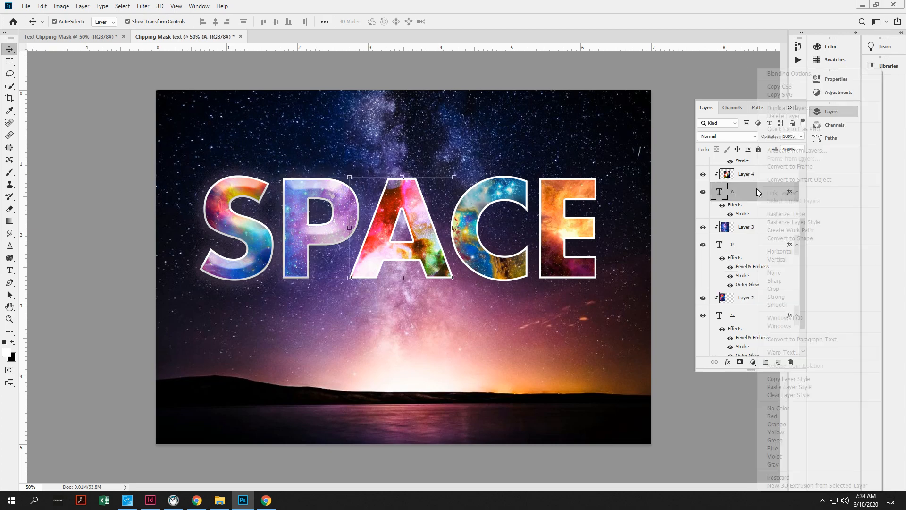
right_click(757, 191)
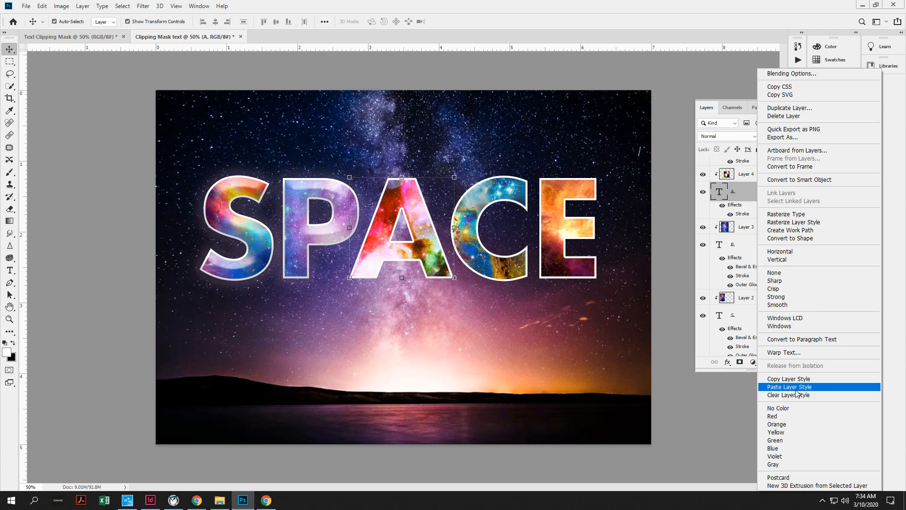
left_click(794, 387)
scroll(753, 209, "up", 2)
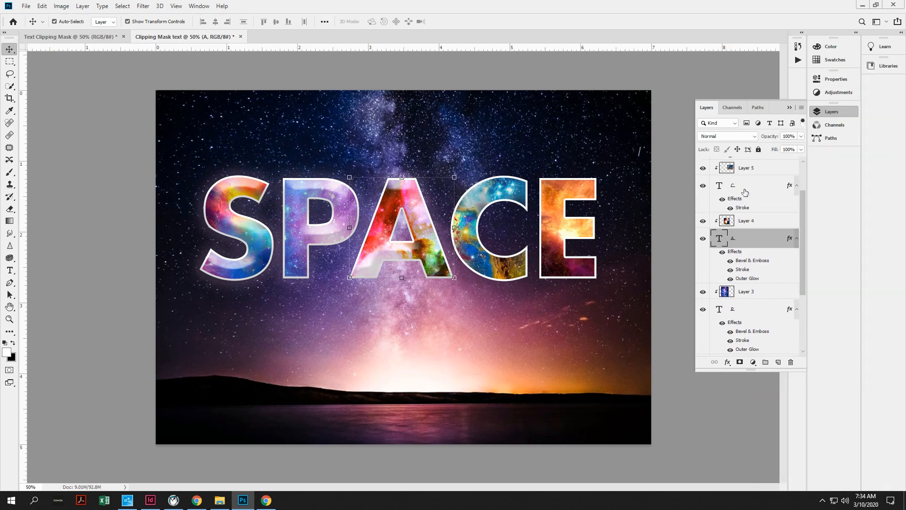
right_click(755, 185)
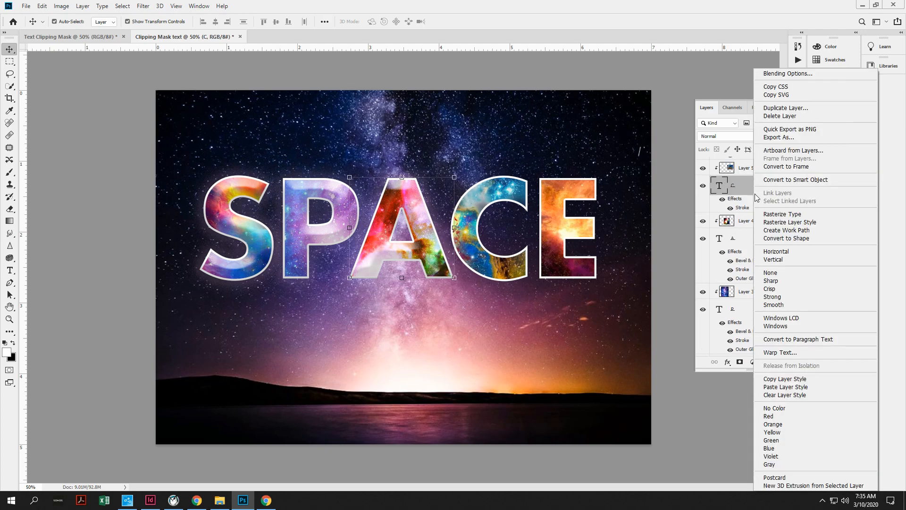
left_click(798, 386)
- Paste the copied layer style onto the E text layer
scroll(764, 198, "up", 1)
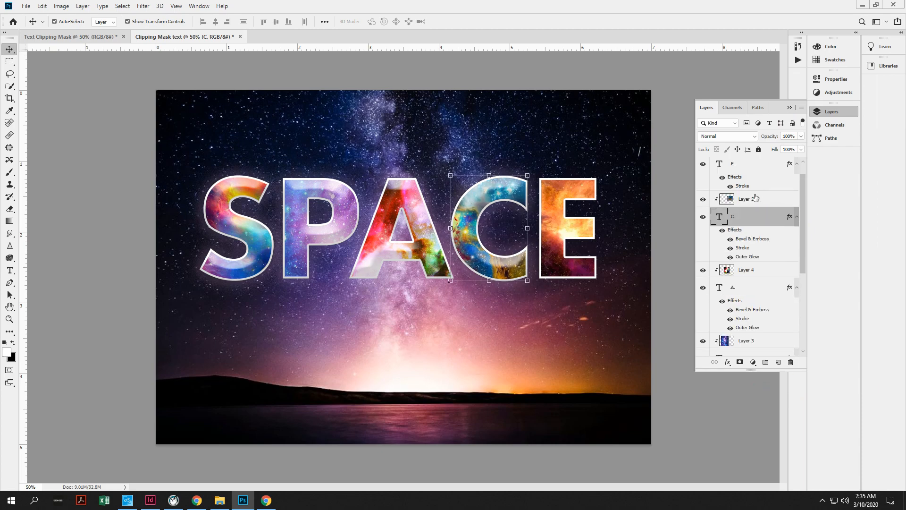
scroll(756, 197, "up", 1)
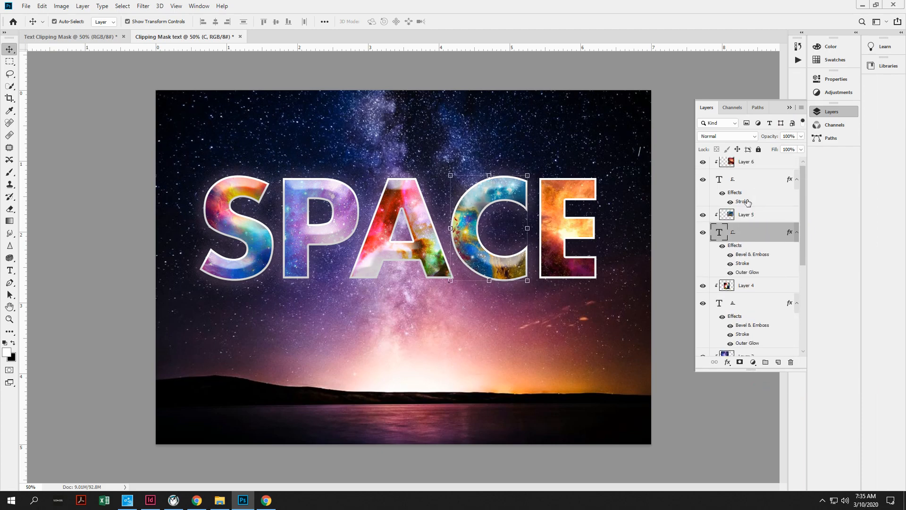
scroll(748, 203, "up", 1)
right_click(757, 178)
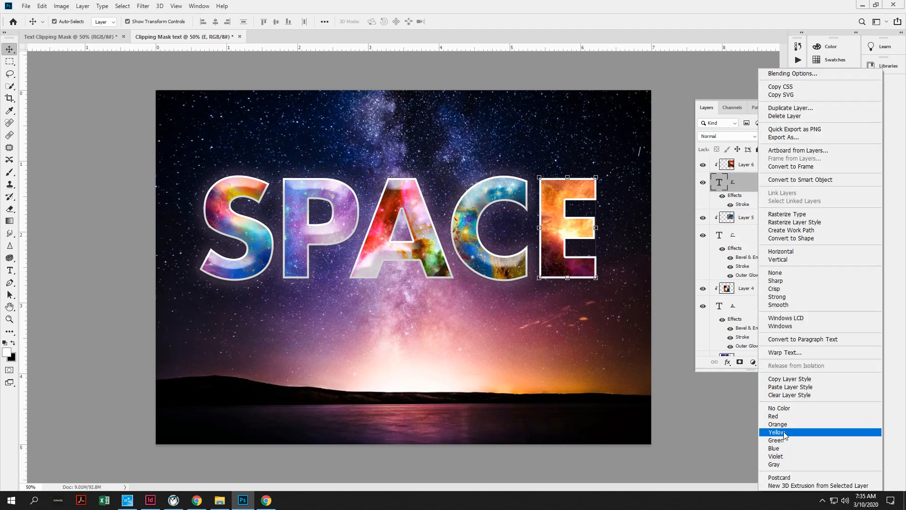
left_click(797, 386)
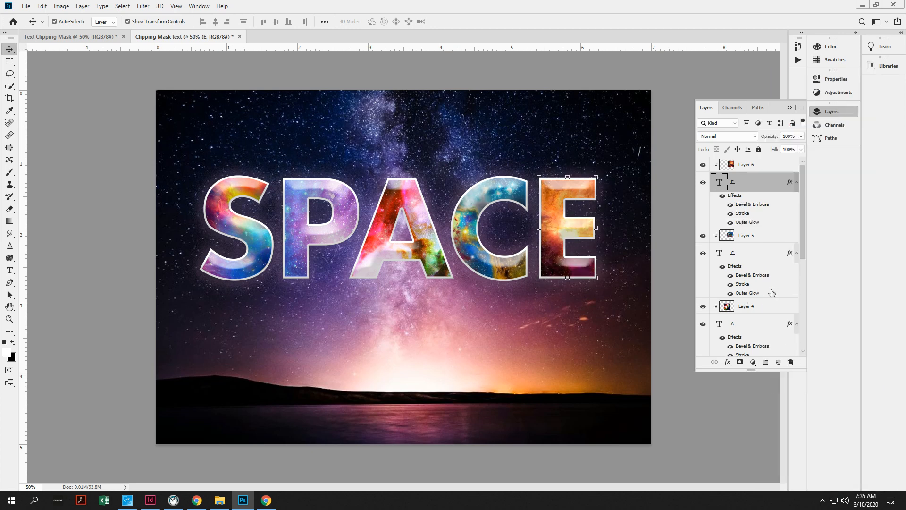